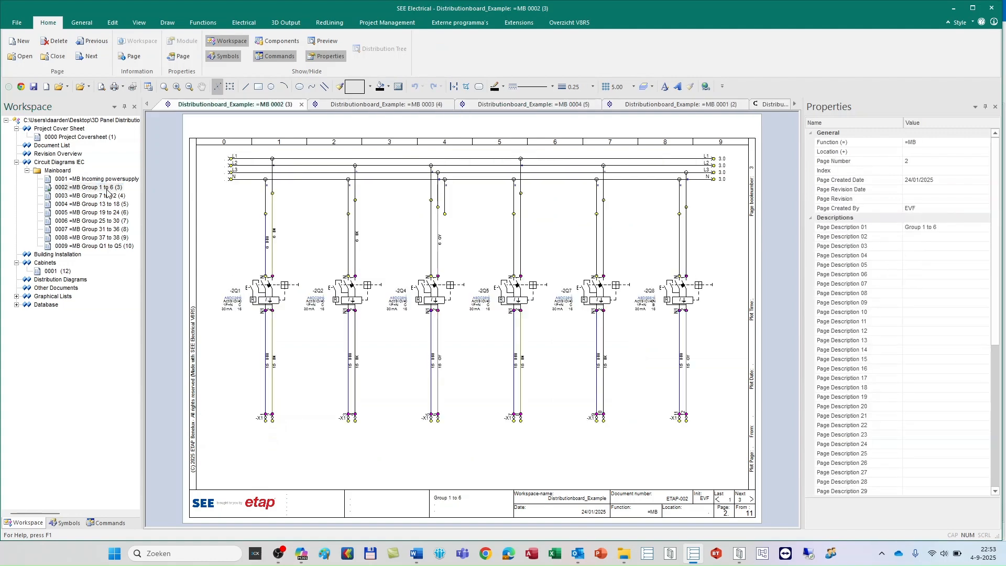
Inspect the properties of circuit breakers -2Q1 and -2Q4 on circuit diagram page 0002
{"action": "scroll", "coordinate": [468, 320], "scroll_direction": "up", "scroll_amount": 2}
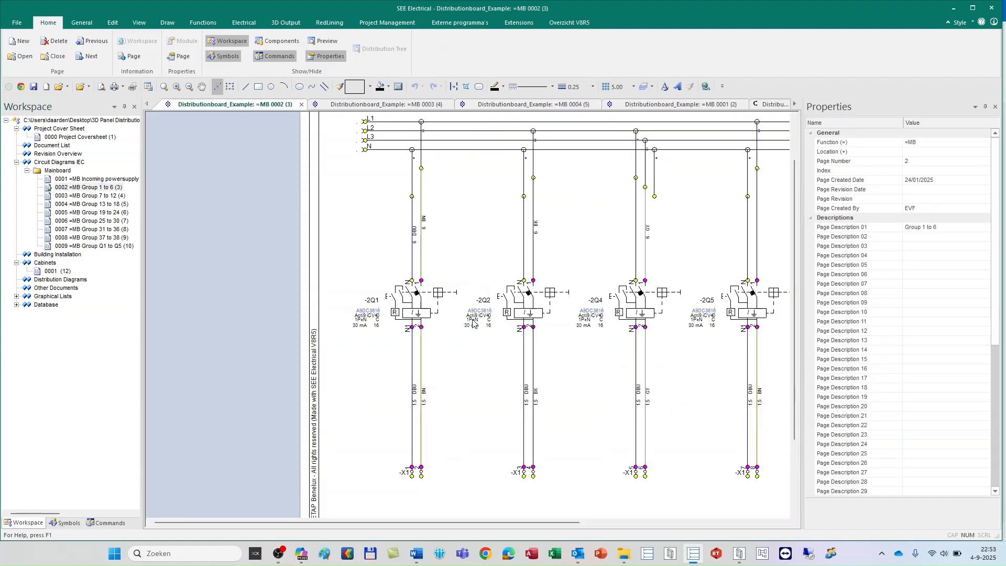
{"action": "left_click", "coordinate": [479, 309]}
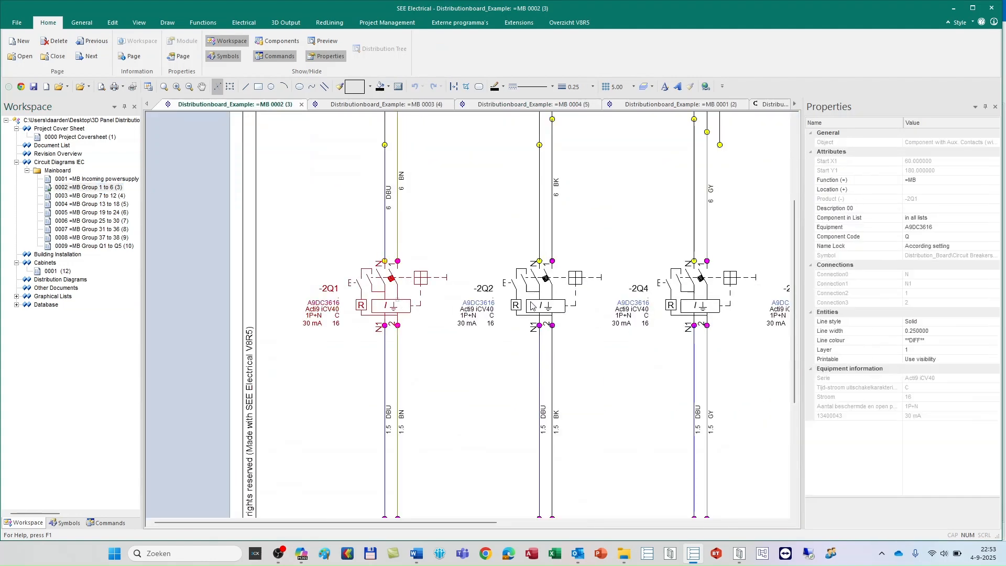
{"action": "left_click", "coordinate": [642, 302]}
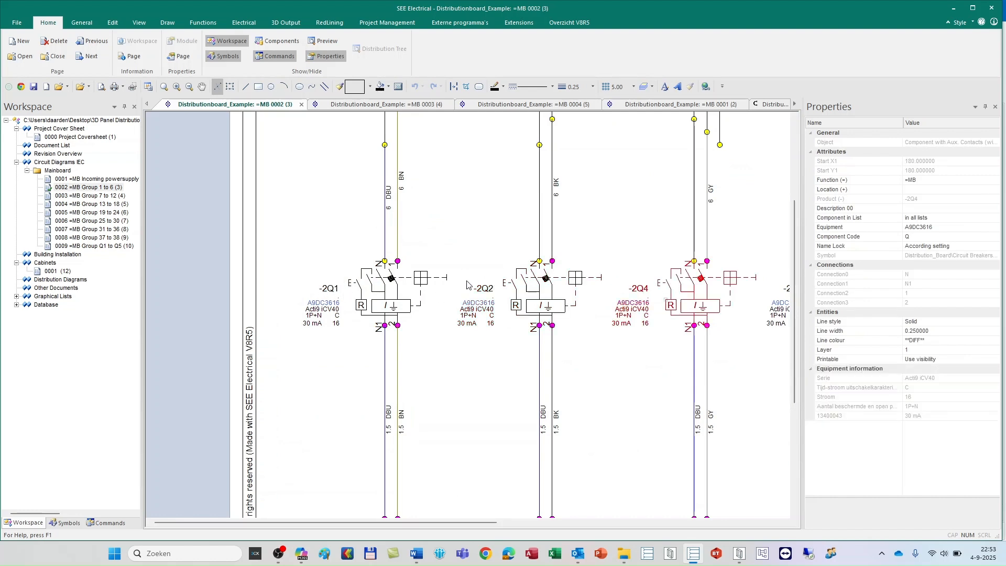
{"action": "left_click", "coordinate": [646, 214]}
{"action": "scroll", "coordinate": [647, 215], "scroll_direction": "down", "scroll_amount": 2}
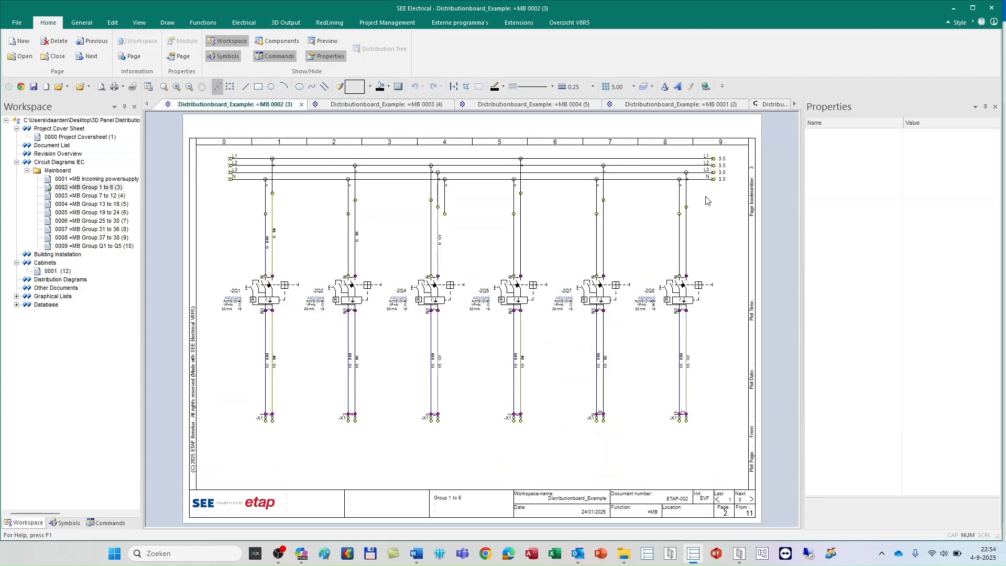
Follow the phase line's cross-reference from page 0002 to page 0003 and inspect the circuit breakers there
{"action": "double_click", "coordinate": [722, 172]}
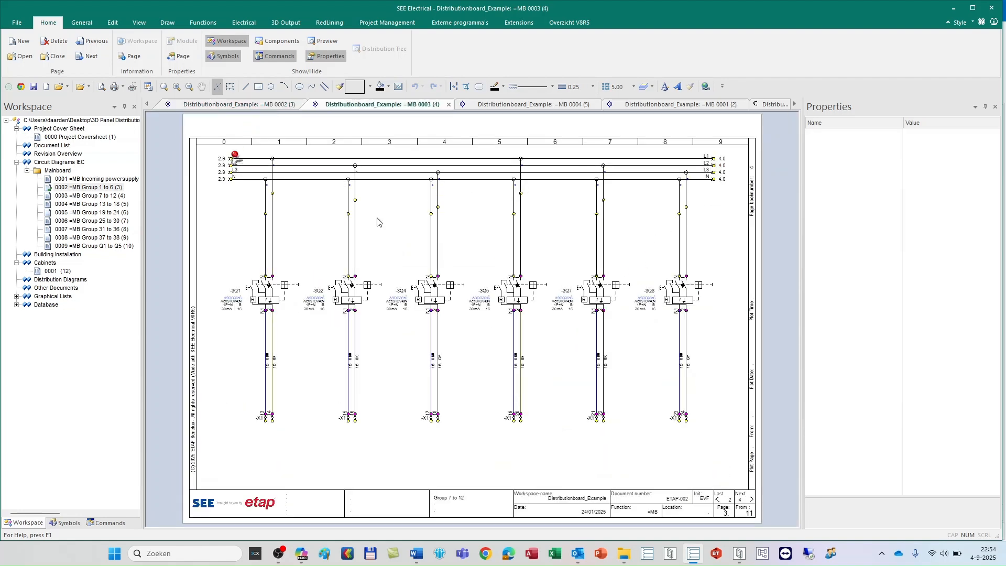
{"action": "scroll", "coordinate": [327, 306], "scroll_direction": "up", "scroll_amount": 2}
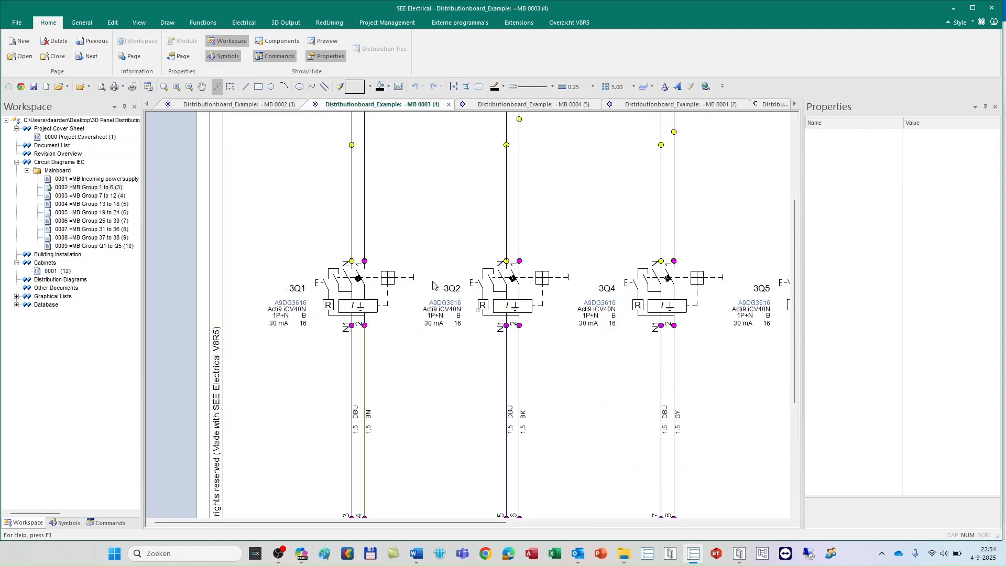
{"action": "scroll", "coordinate": [459, 284], "scroll_direction": "down", "scroll_amount": 2}
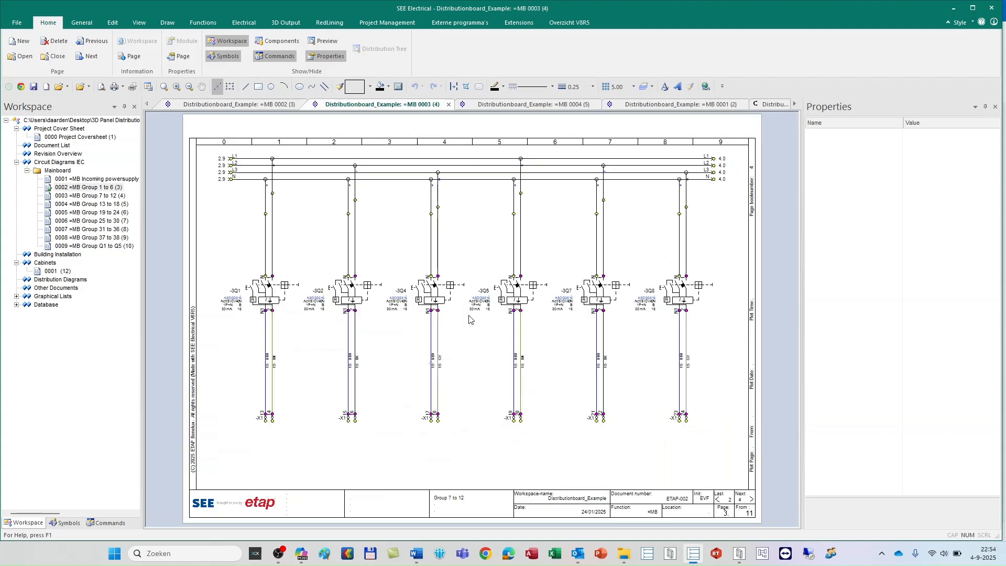
Switch to the distribution board model in SEE 3D, rotate it to an angled view and inspect covers U22, U44 and U20
{"action": "key", "text": "alt+Tab"}
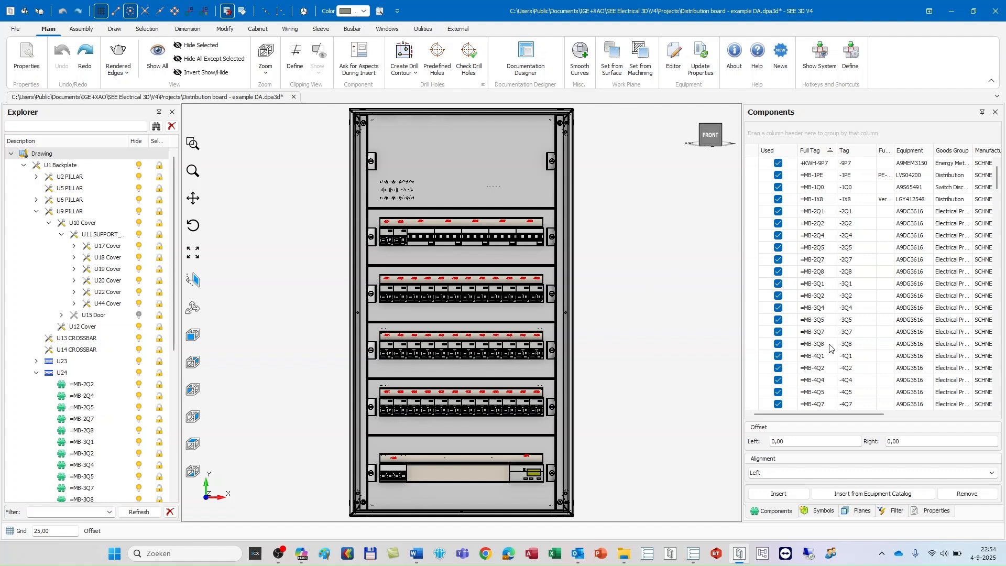
{"action": "left_click_drag", "start_coordinate": [717, 141], "coordinate": [700, 152]}
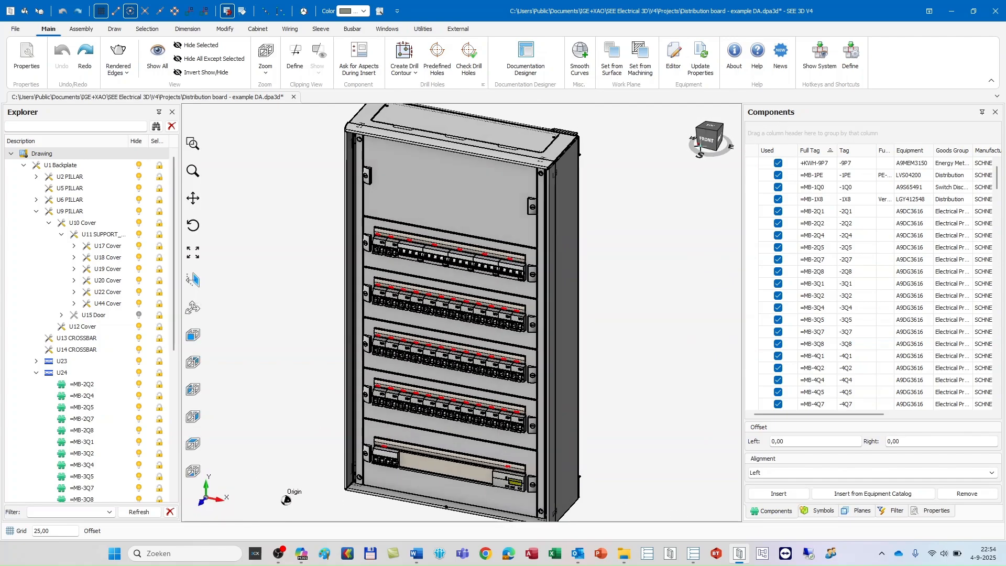
{"action": "left_click", "coordinate": [518, 197]}
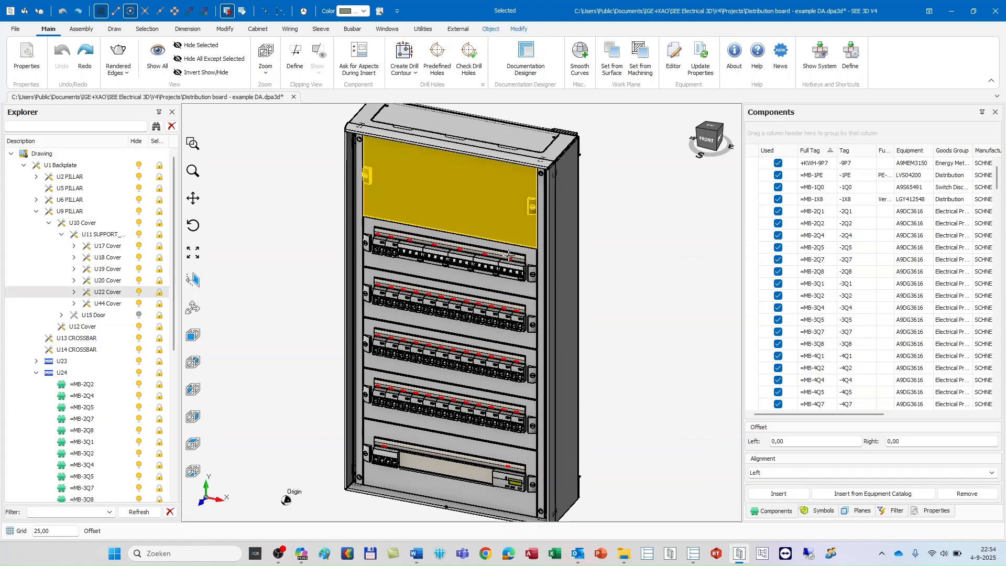
{"action": "left_click", "coordinate": [505, 282]}
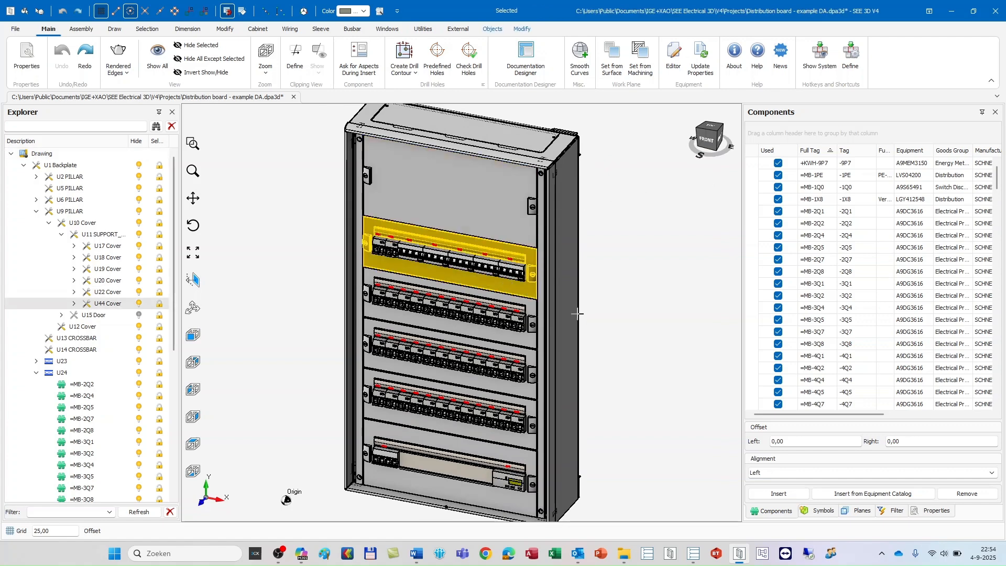
{"action": "left_click", "coordinate": [517, 338]}
Apply the No Covers filter to the cabinet and hide door U15
{"action": "left_click", "coordinate": [893, 510]}
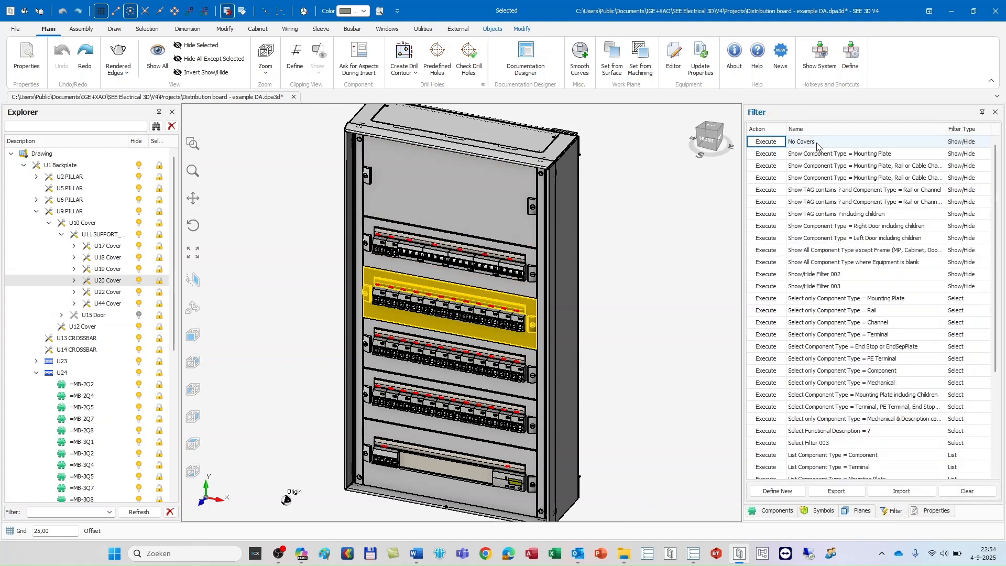
{"action": "left_click", "coordinate": [766, 142]}
{"action": "left_click", "coordinate": [94, 314]}
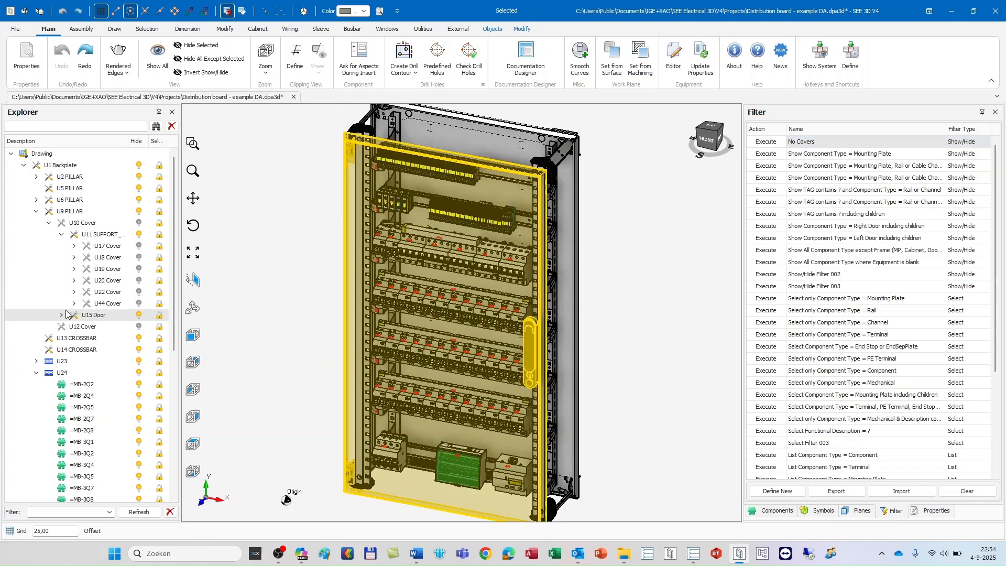
{"action": "left_click", "coordinate": [138, 315]}
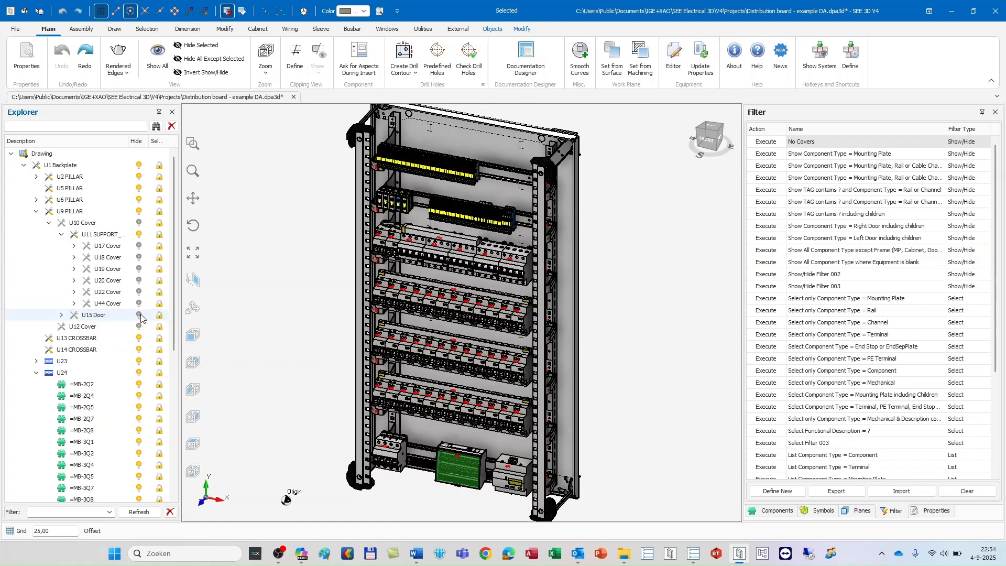
Examine the tagged circuit breakers on the lower rails, highlighting 2Q1 and 2Q4 in the 3D model
{"action": "scroll", "coordinate": [411, 380], "scroll_direction": "up", "scroll_amount": 3}
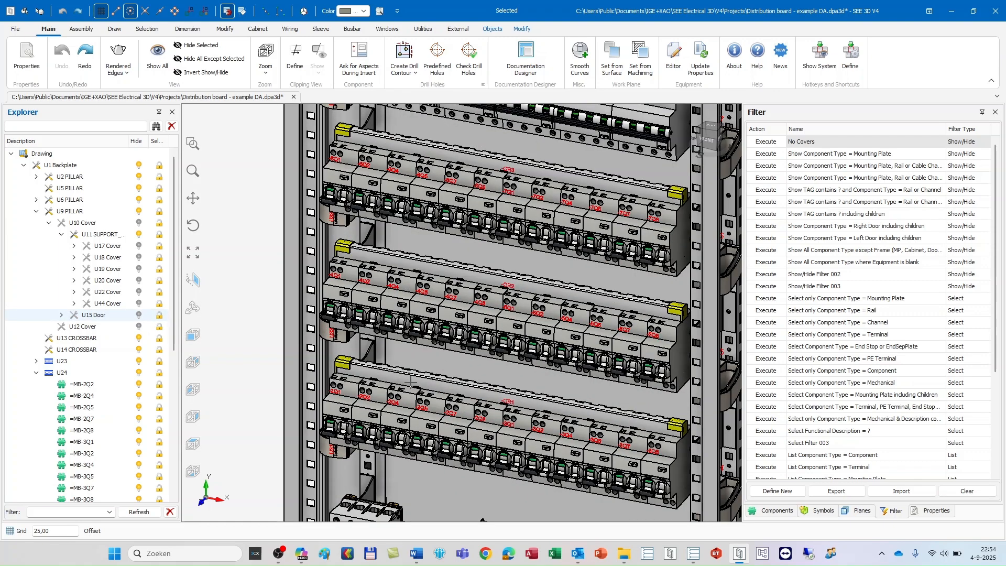
{"action": "scroll", "coordinate": [410, 380], "scroll_direction": "up", "scroll_amount": 4}
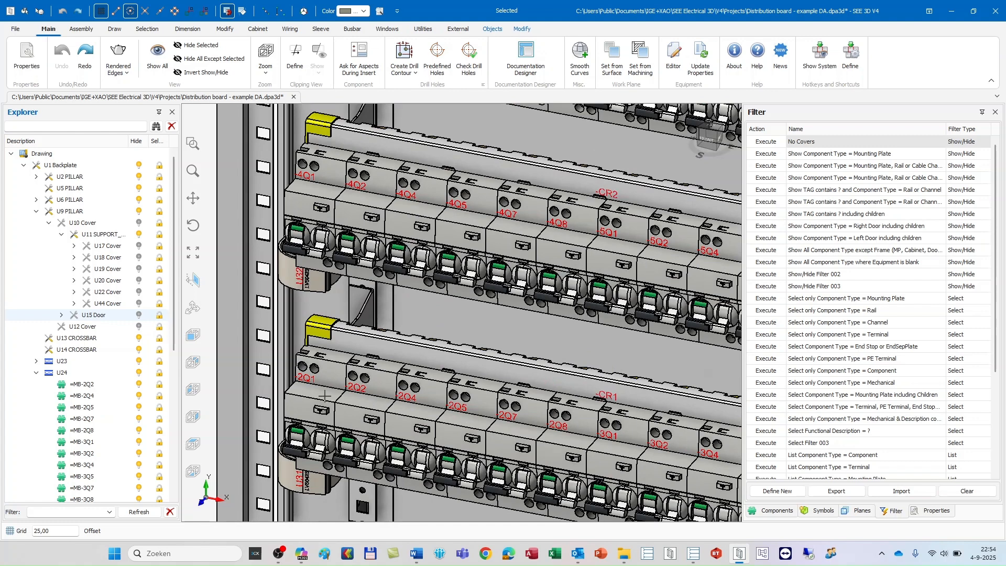
{"action": "left_click", "coordinate": [325, 396]}
{"action": "scroll", "coordinate": [324, 395], "scroll_direction": "up", "scroll_amount": 3}
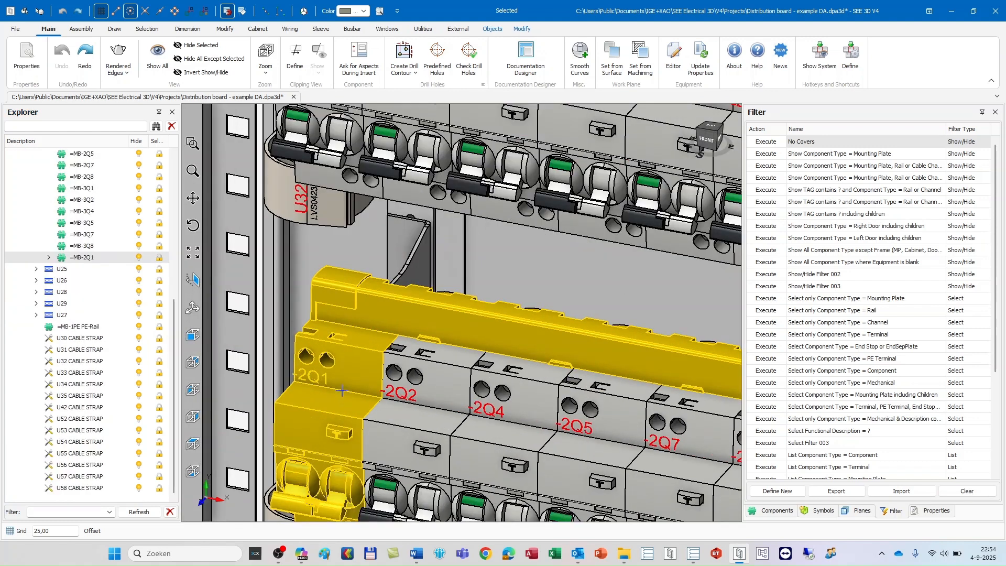
{"action": "left_click", "coordinate": [506, 451]}
{"action": "scroll", "coordinate": [506, 451], "scroll_direction": "down", "scroll_amount": 2}
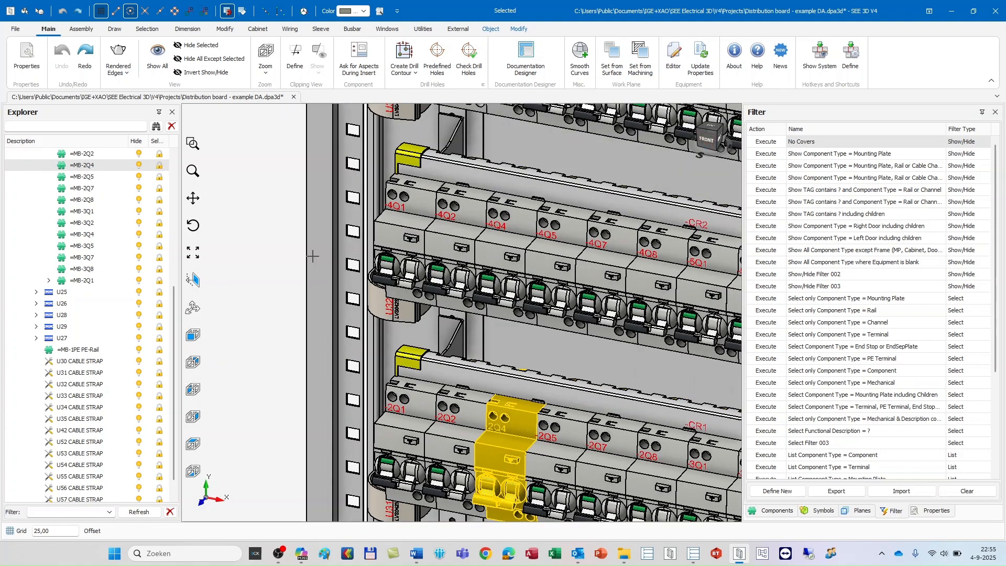
{"action": "left_click", "coordinate": [281, 259]}
{"action": "scroll", "coordinate": [306, 257], "scroll_direction": "down", "scroll_amount": 3}
{"action": "scroll", "coordinate": [306, 258], "scroll_direction": "down", "scroll_amount": 2}
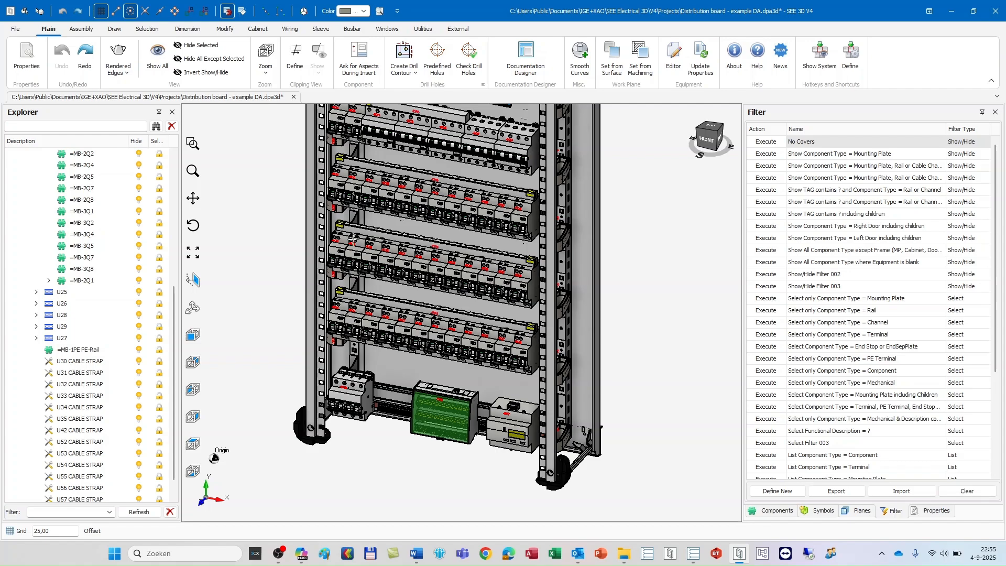
Fit the whole cabinet in view and examine the -X1 terminal strip up close
{"action": "left_click", "coordinate": [193, 252]}
{"action": "scroll", "coordinate": [422, 212], "scroll_direction": "up", "scroll_amount": 4}
{"action": "scroll", "coordinate": [422, 212], "scroll_direction": "up", "scroll_amount": 5}
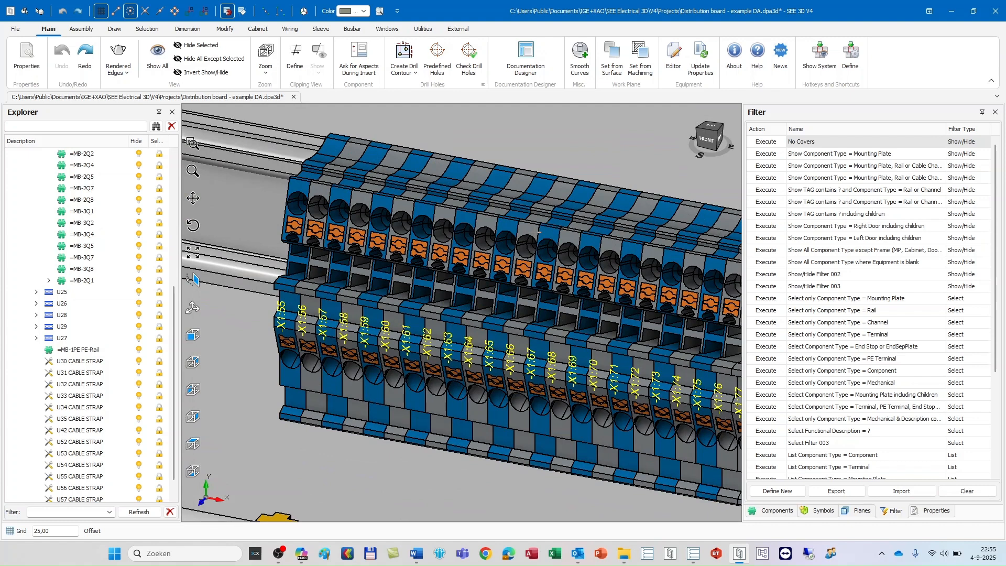
{"action": "scroll", "coordinate": [539, 231], "scroll_direction": "down", "scroll_amount": 1}
Show all wires in the cabinet and examine their routing at the terminal strips and circuit breakers
{"action": "left_click", "coordinate": [290, 29]}
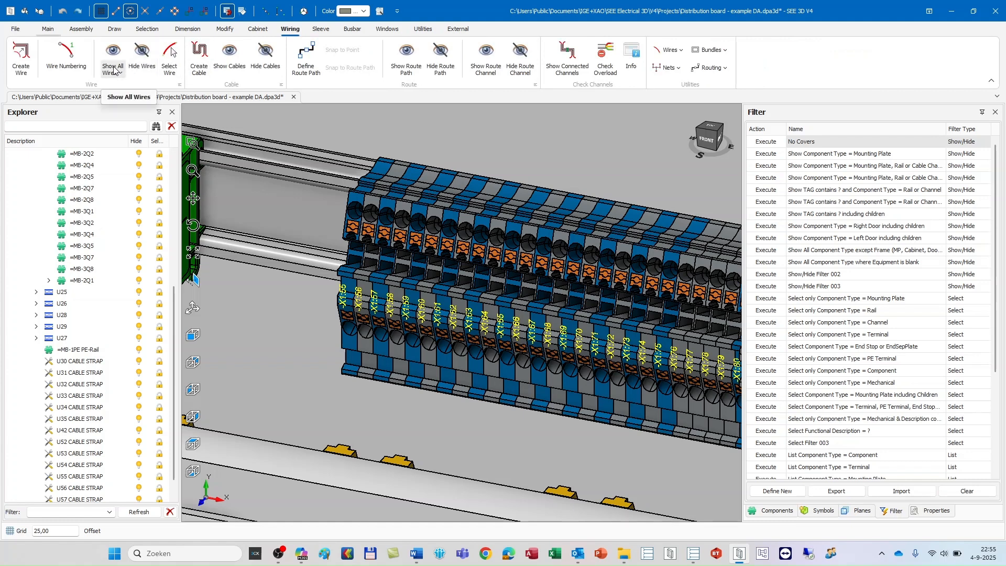
{"action": "left_click", "coordinate": [114, 70]}
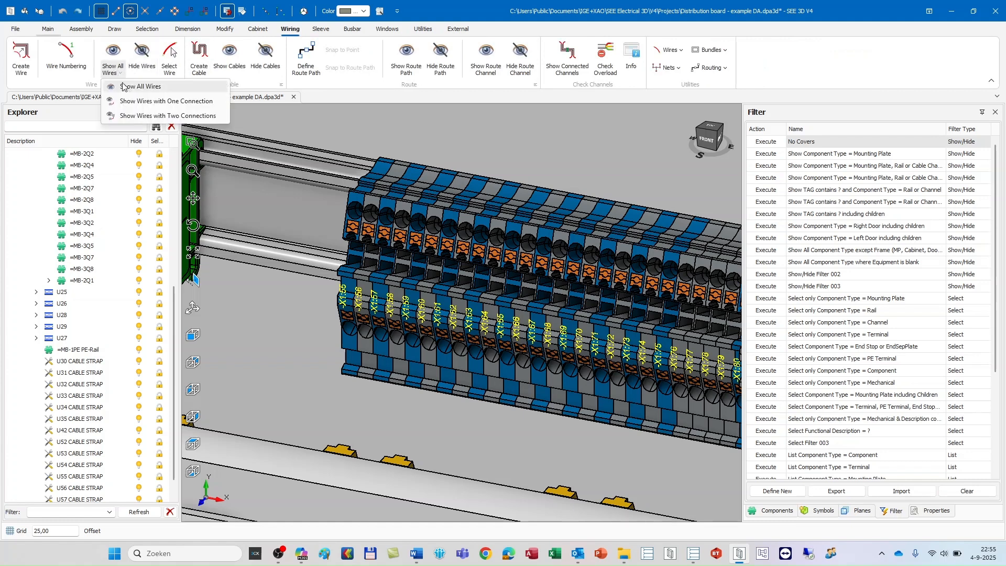
{"action": "left_click", "coordinate": [126, 87]}
{"action": "scroll", "coordinate": [517, 295], "scroll_direction": "down", "scroll_amount": 5}
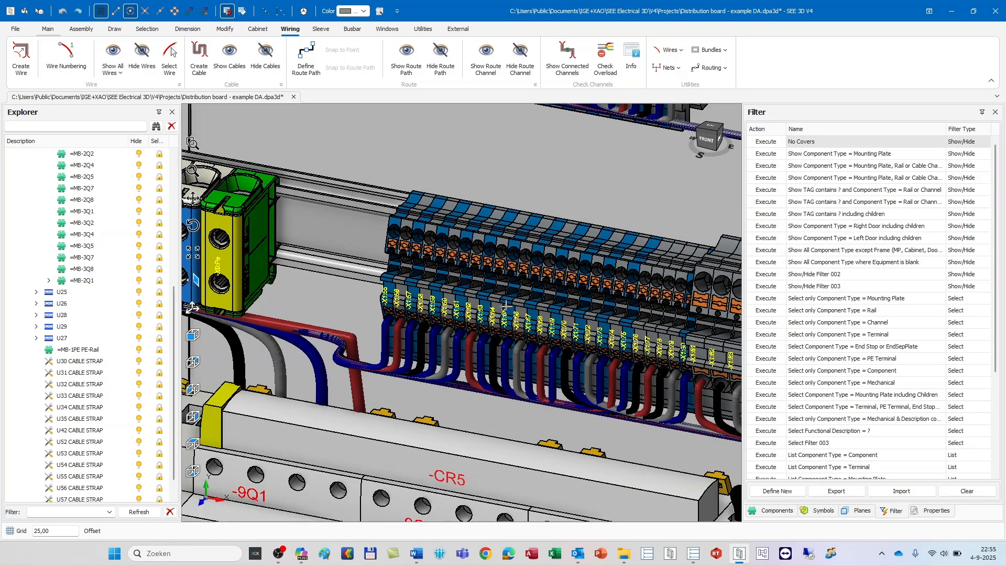
{"action": "scroll", "coordinate": [472, 335], "scroll_direction": "down", "scroll_amount": 2}
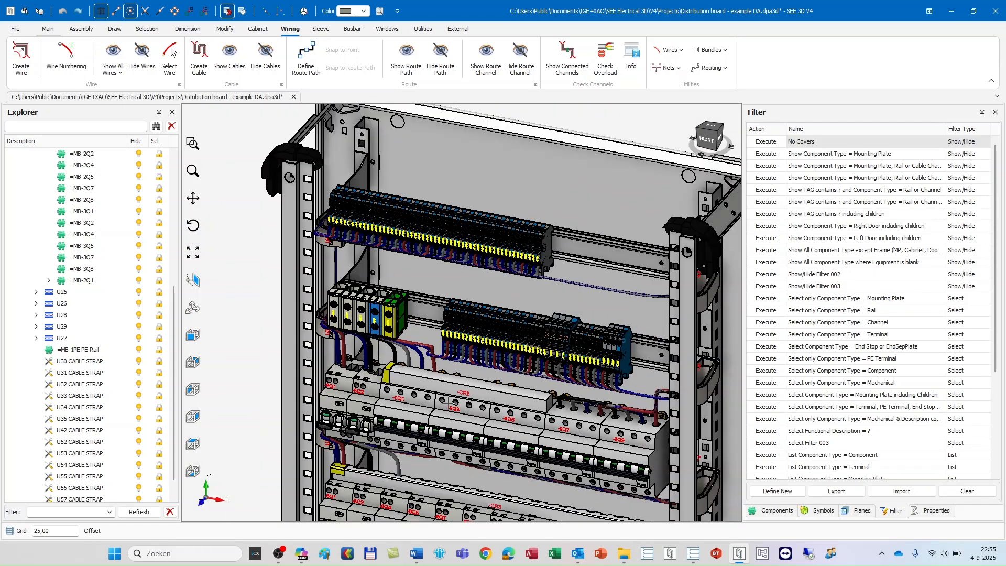
{"action": "scroll", "coordinate": [440, 401], "scroll_direction": "down", "scroll_amount": 3}
{"action": "scroll", "coordinate": [440, 401], "scroll_direction": "down", "scroll_amount": 1}
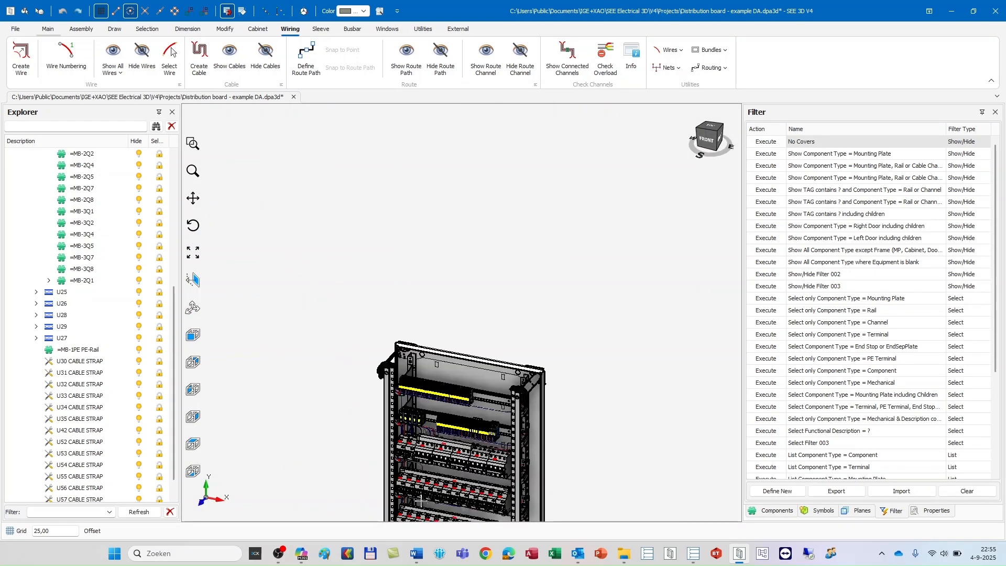
{"action": "scroll", "coordinate": [421, 500], "scroll_direction": "up", "scroll_amount": 5}
{"action": "scroll", "coordinate": [421, 500], "scroll_direction": "up", "scroll_amount": 3}
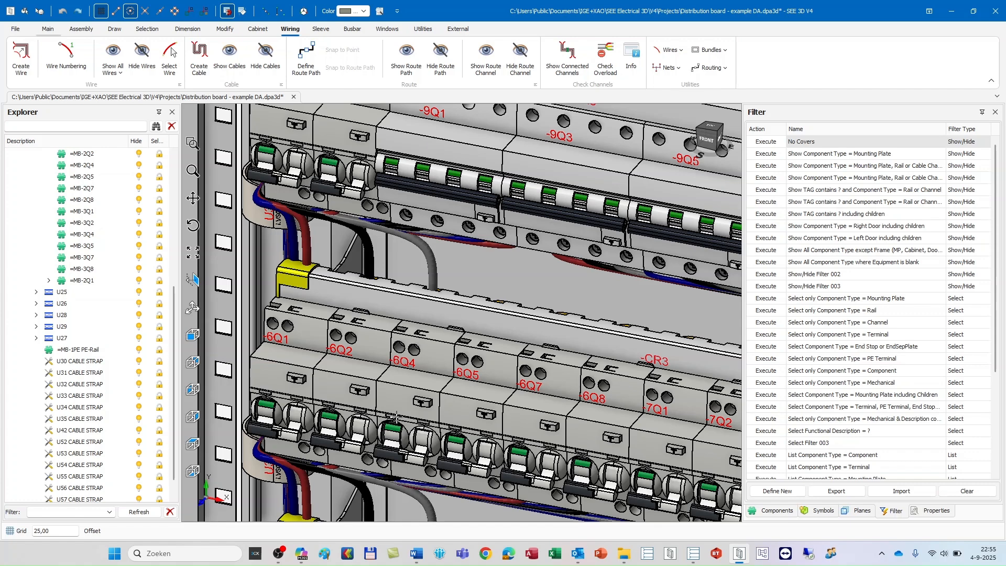
{"action": "scroll", "coordinate": [396, 417], "scroll_direction": "down", "scroll_amount": 5}
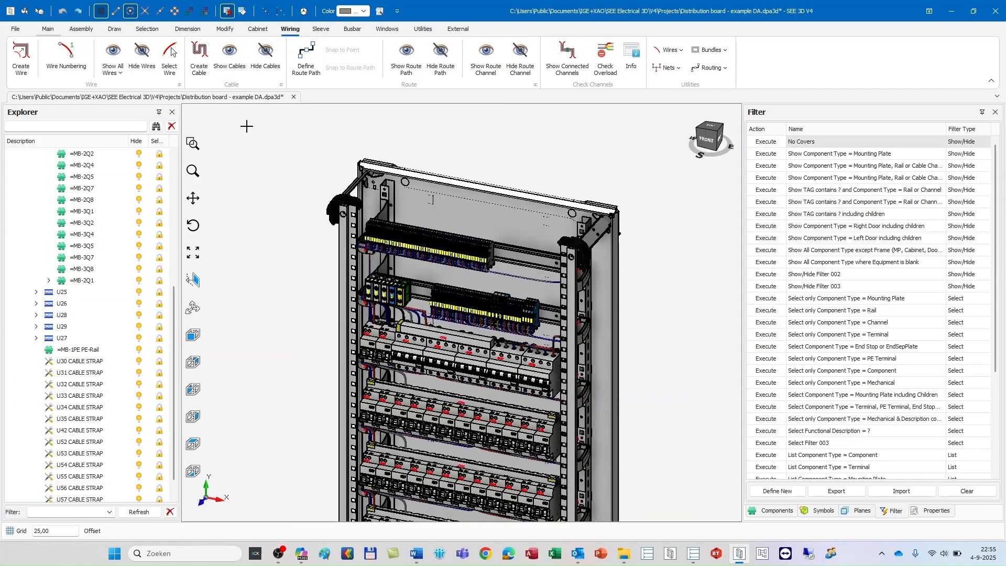
Hide all wires in the cabinet and look at the unwired terminal strips
{"action": "left_click", "coordinate": [143, 67]}
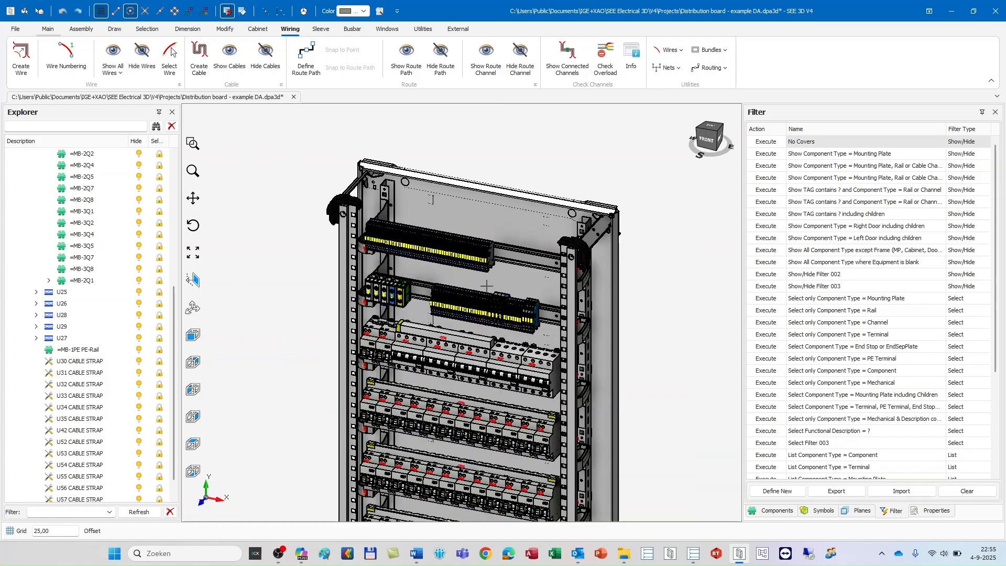
{"action": "scroll", "coordinate": [482, 320], "scroll_direction": "up", "scroll_amount": 5}
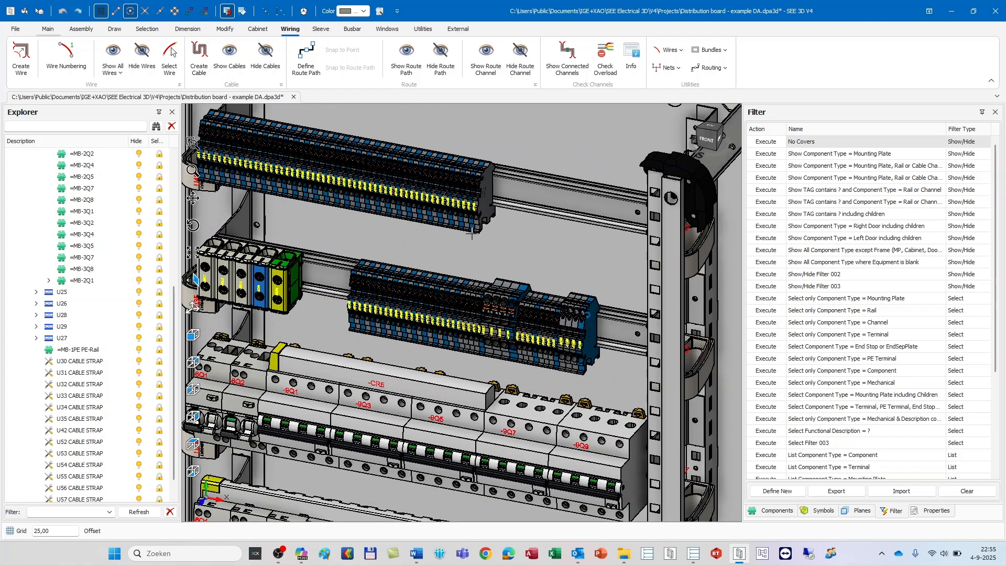
Generate a print preview from the report template "_ETAP - Wire list by color.dpa3drep" in the Reports folder and look through its pages
{"action": "left_click", "coordinate": [16, 32]}
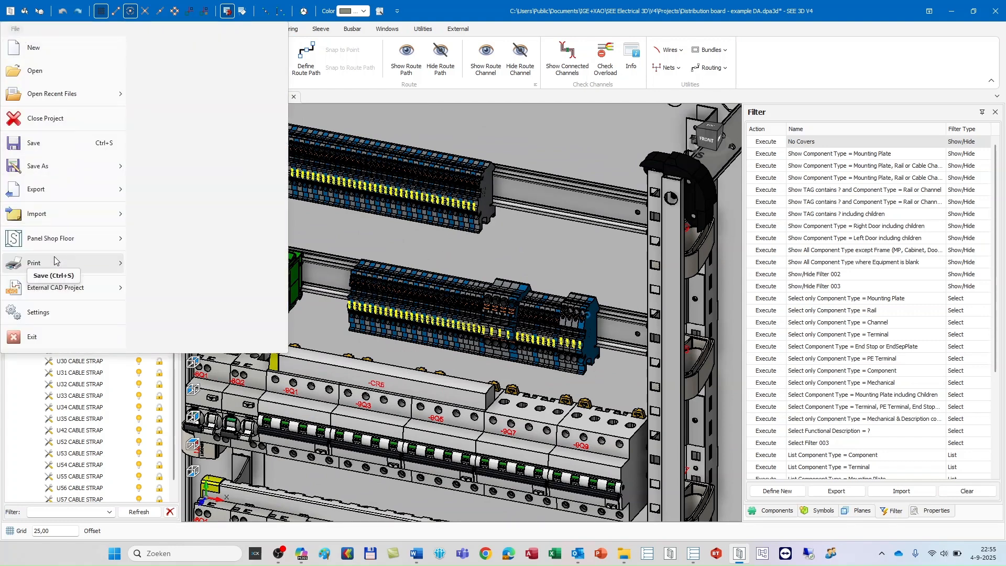
{"action": "mouse_move", "coordinate": [54, 261]}
{"action": "left_click", "coordinate": [169, 165]}
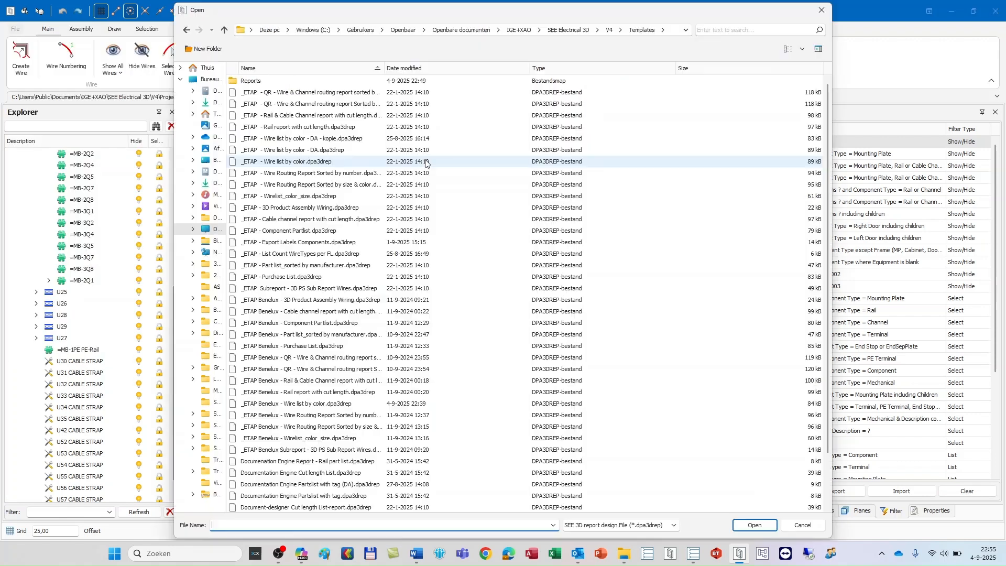
{"action": "double_click", "coordinate": [262, 81]}
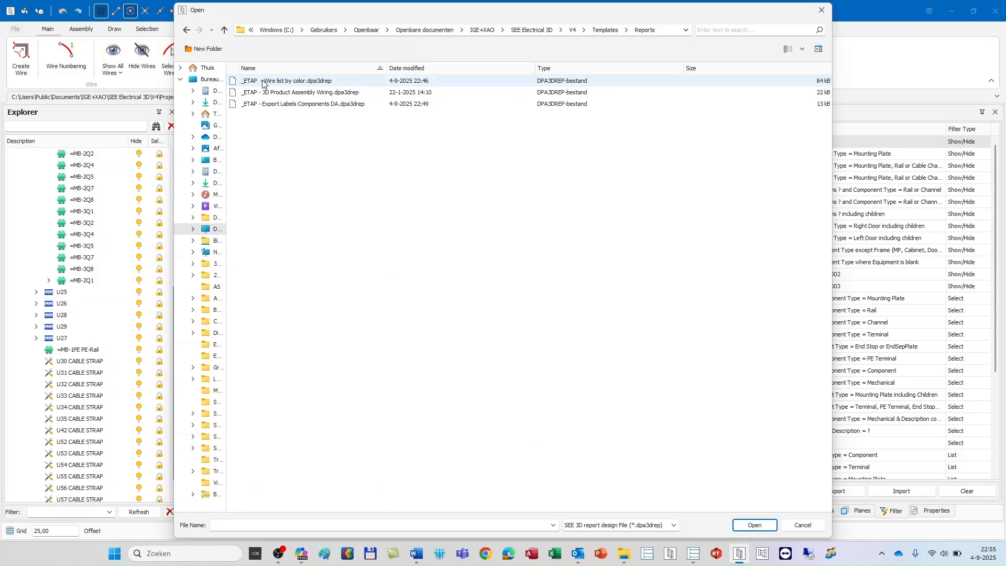
{"action": "double_click", "coordinate": [296, 82]}
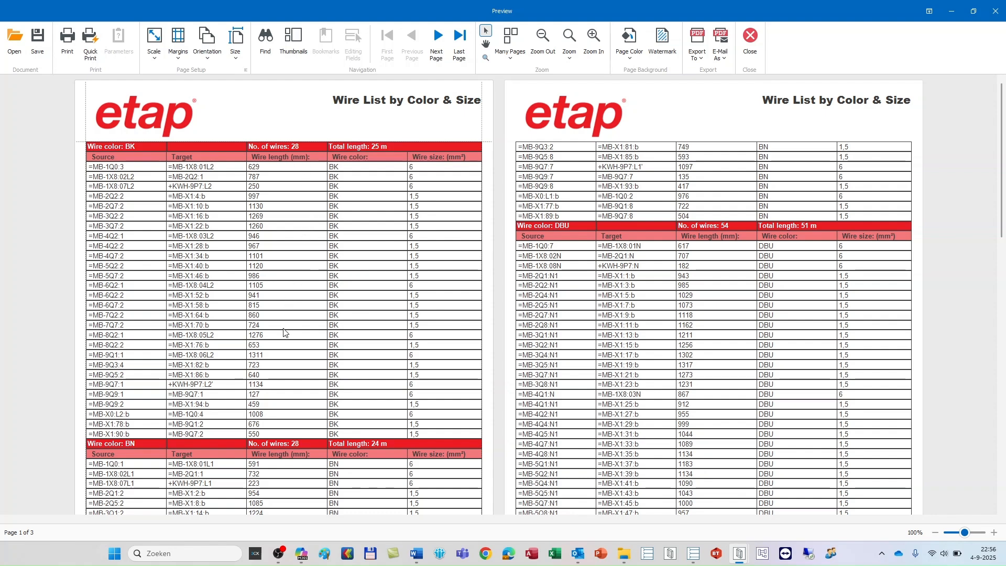
{"action": "scroll", "coordinate": [283, 333], "scroll_direction": "down", "scroll_amount": 6}
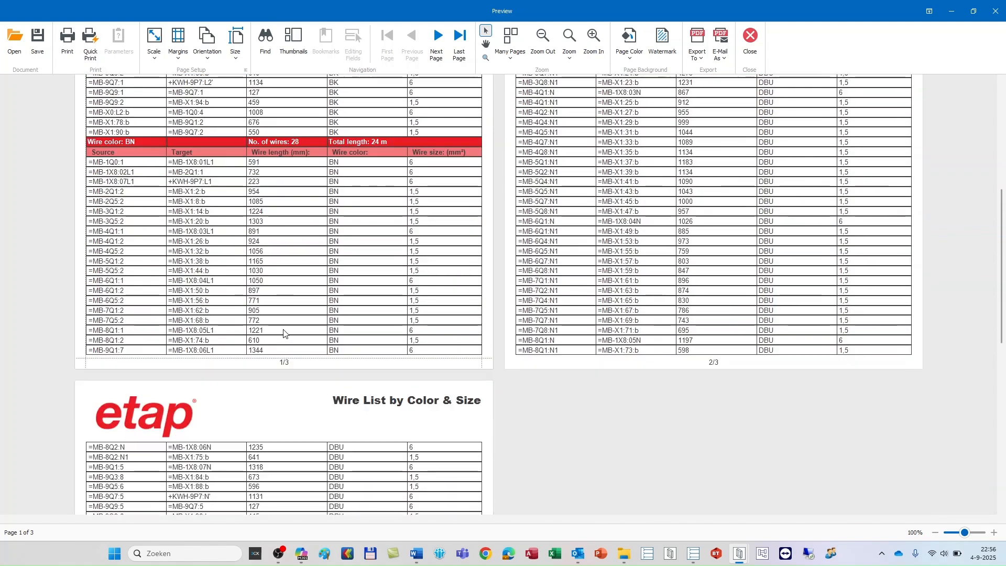
{"action": "scroll", "coordinate": [283, 334], "scroll_direction": "down", "scroll_amount": 4}
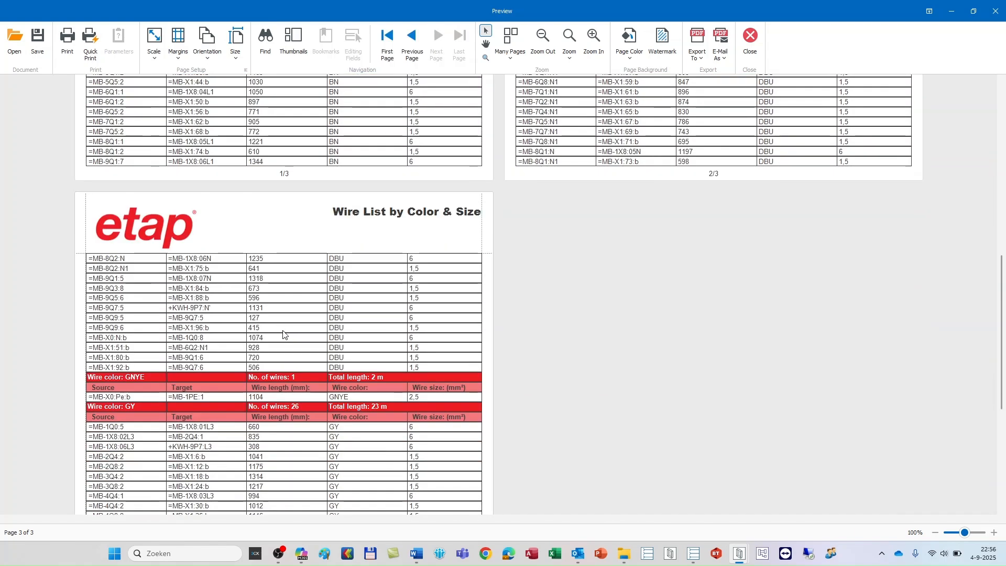
Close the wire list and preview the component wiring chart from "_ETAP - 3D Product Assembly Wiring.dpa3drep", looking through its pages
{"action": "scroll", "coordinate": [283, 335], "scroll_direction": "up", "scroll_amount": 10}
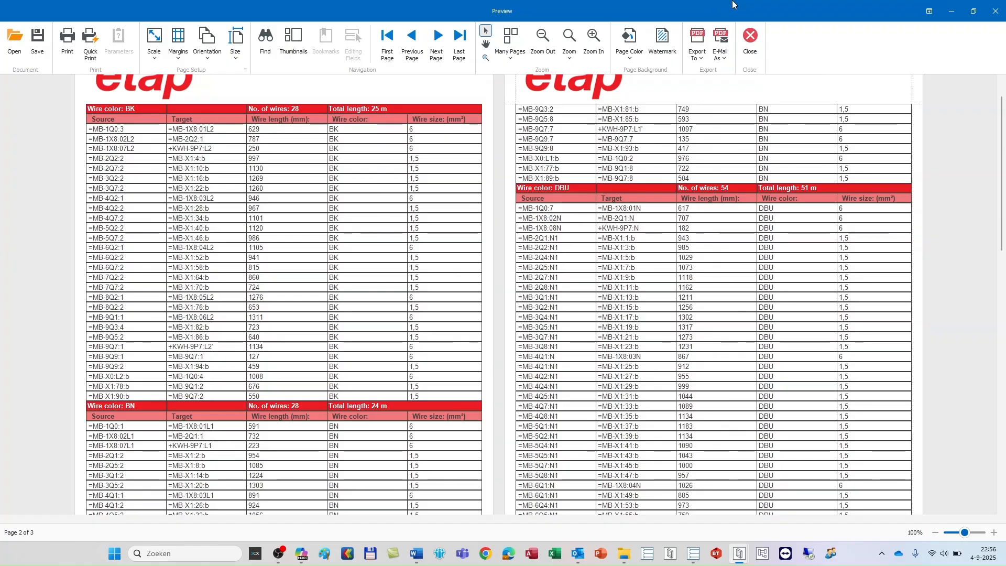
{"action": "left_click", "coordinate": [996, 11]}
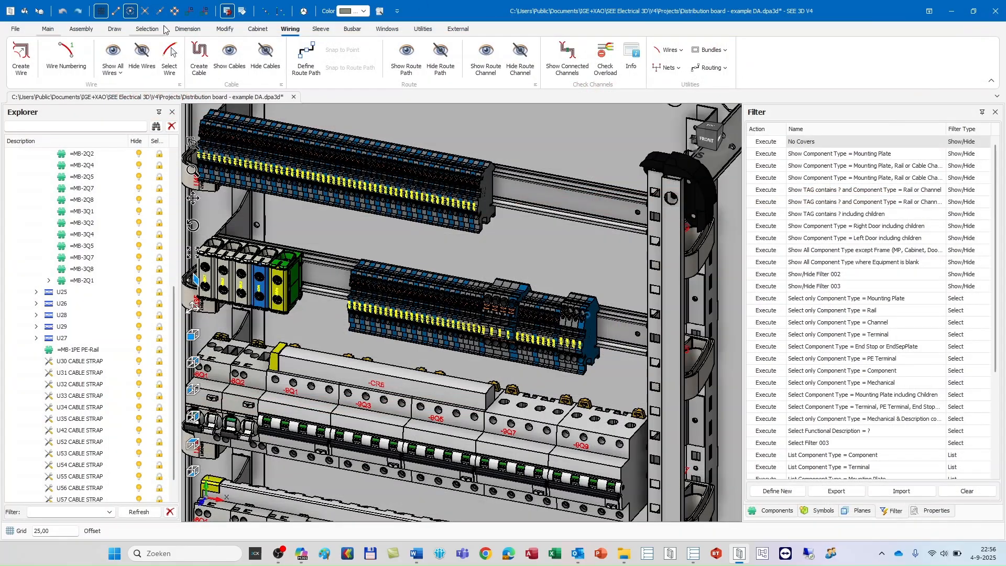
{"action": "left_click", "coordinate": [379, 13]}
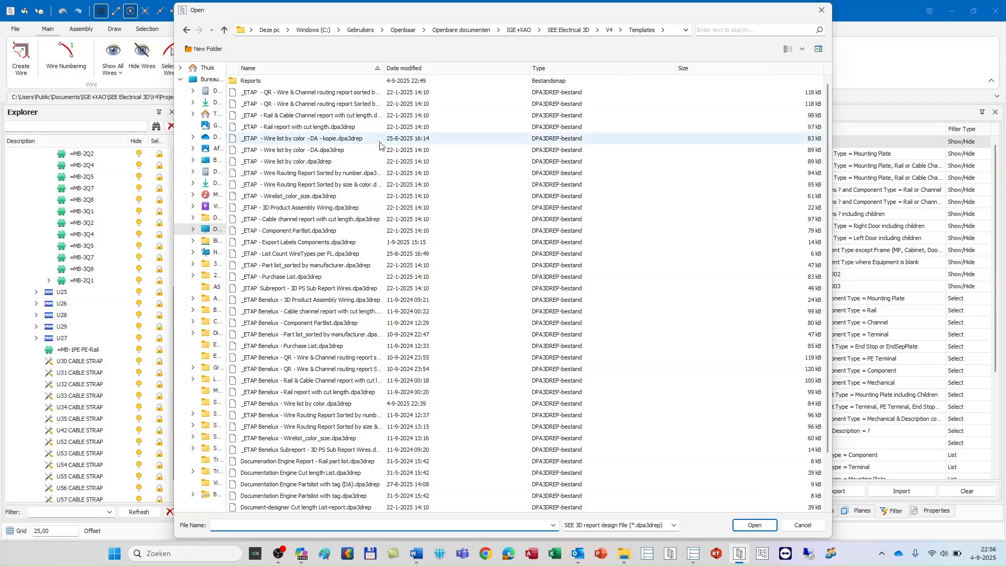
{"action": "double_click", "coordinate": [344, 208]}
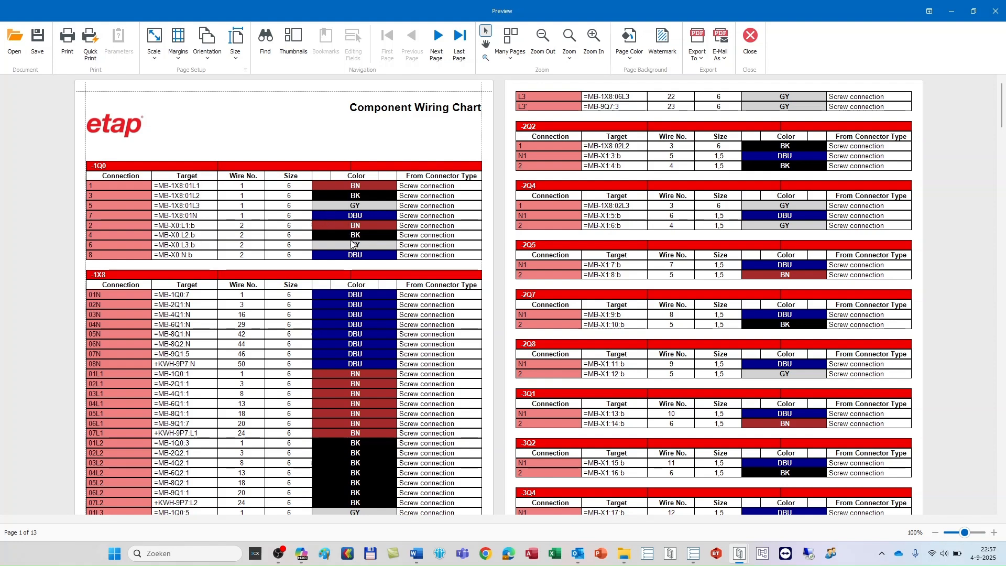
{"action": "scroll", "coordinate": [352, 243], "scroll_direction": "down", "scroll_amount": 10}
{"action": "scroll", "coordinate": [352, 244], "scroll_direction": "down", "scroll_amount": 10}
{"action": "scroll", "coordinate": [380, 262], "scroll_direction": "down", "scroll_amount": 15}
{"action": "scroll", "coordinate": [379, 262], "scroll_direction": "down", "scroll_amount": 11}
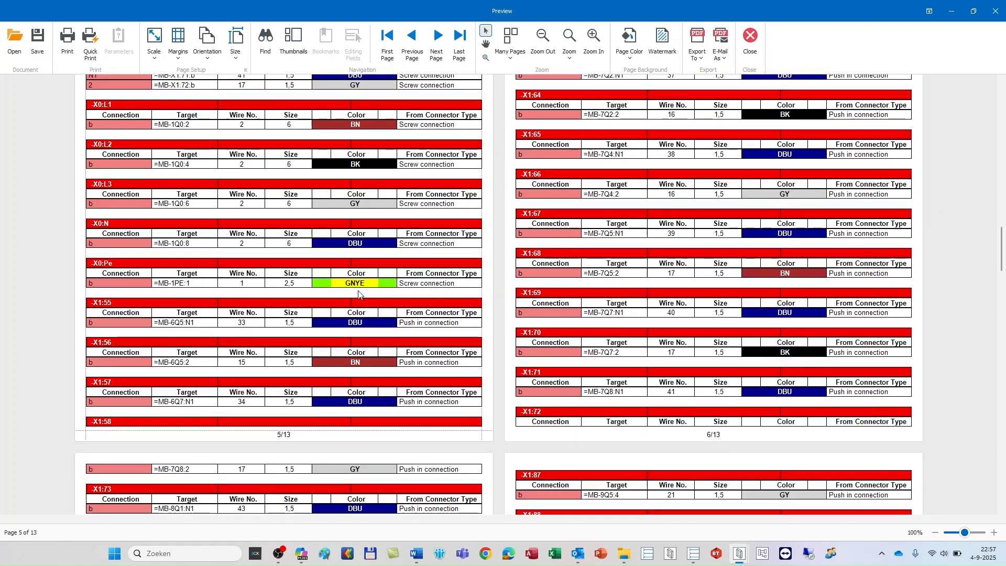
{"action": "left_click", "coordinate": [997, 11]}
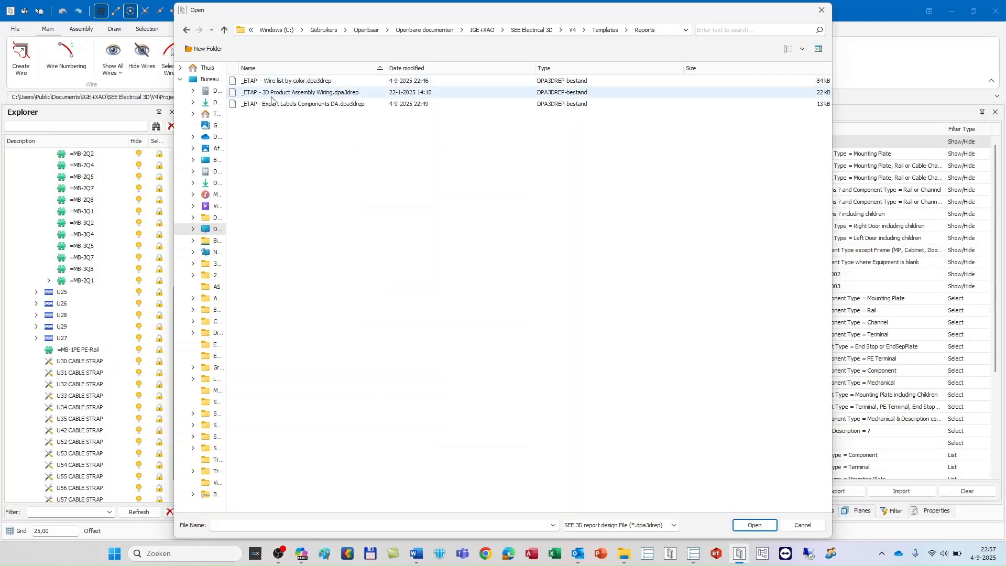
Generate the component label report from "_ETAP - Export Labels Components DA.dpa3drep" with the Terminal and Cabinet component types set to No
{"action": "double_click", "coordinate": [278, 104]}
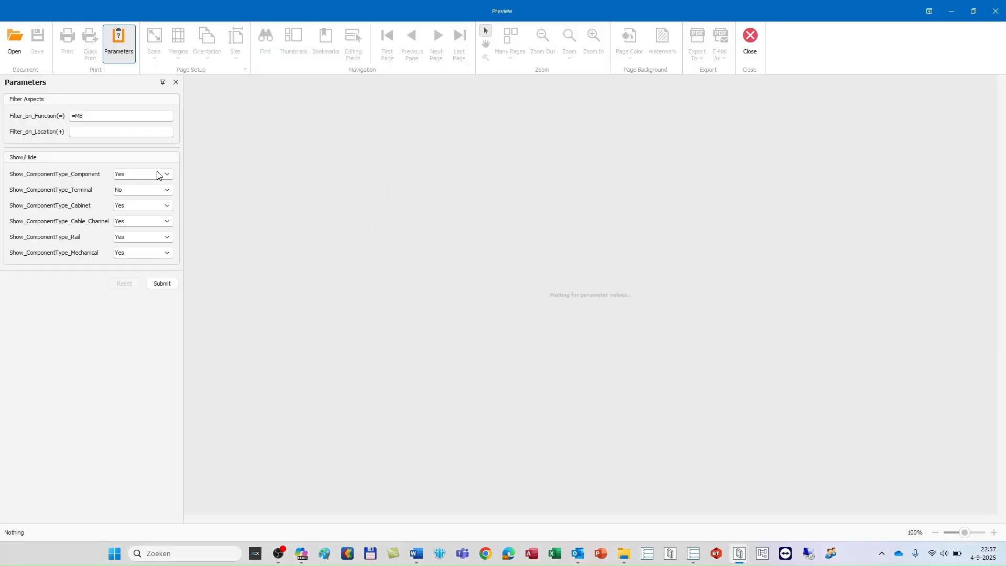
{"action": "left_click", "coordinate": [168, 190]}
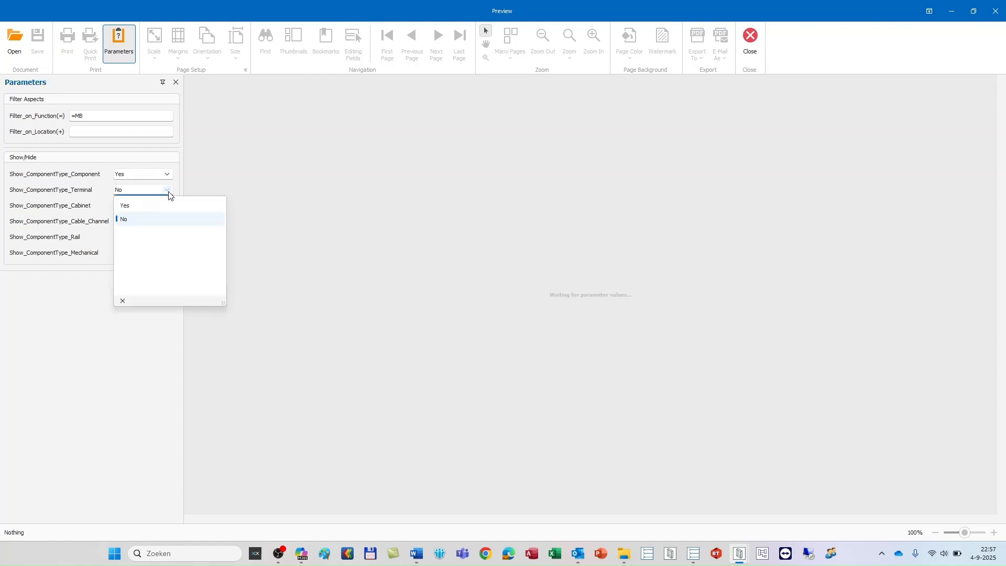
{"action": "left_click", "coordinate": [160, 222]}
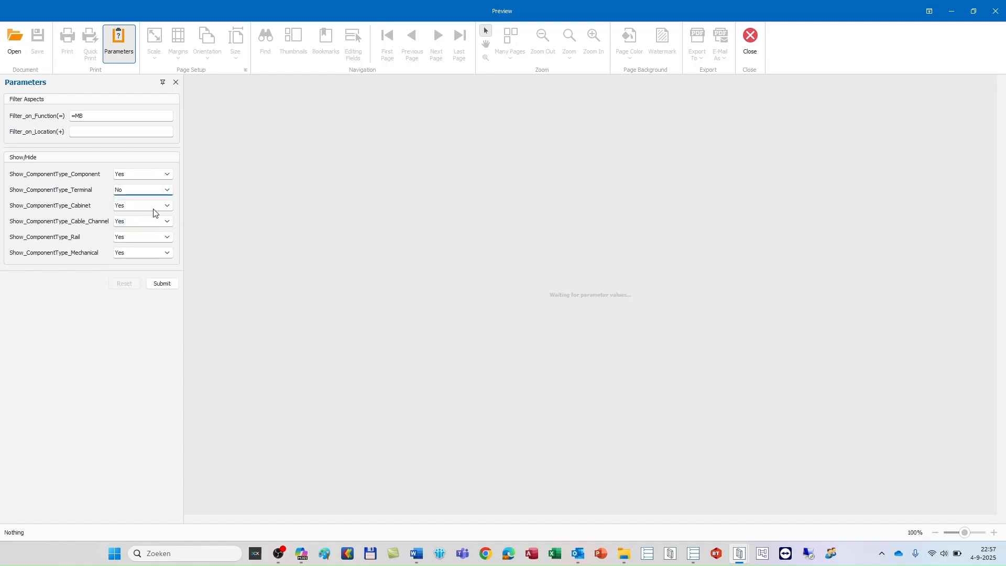
{"action": "left_click", "coordinate": [168, 209]}
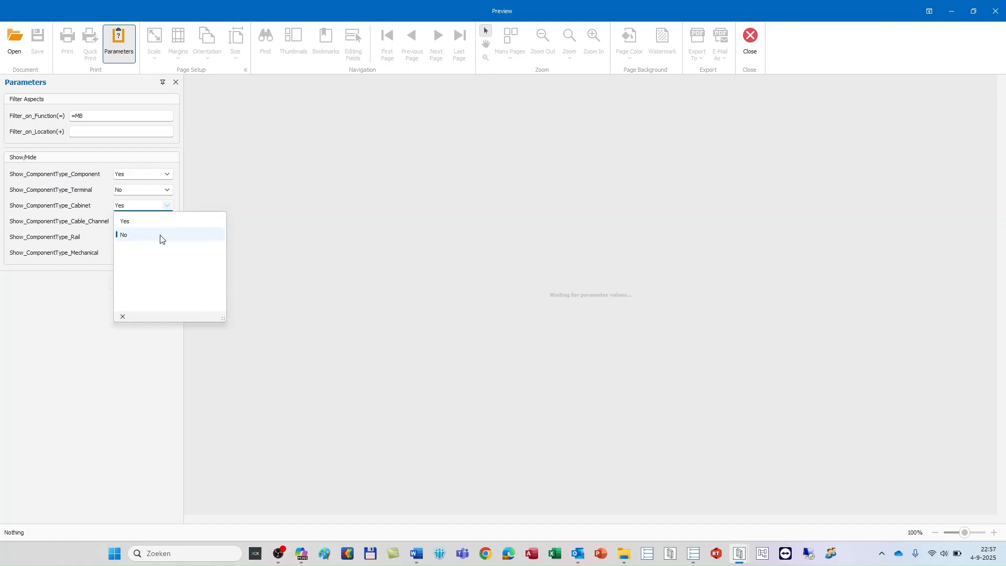
{"action": "left_click", "coordinate": [160, 237]}
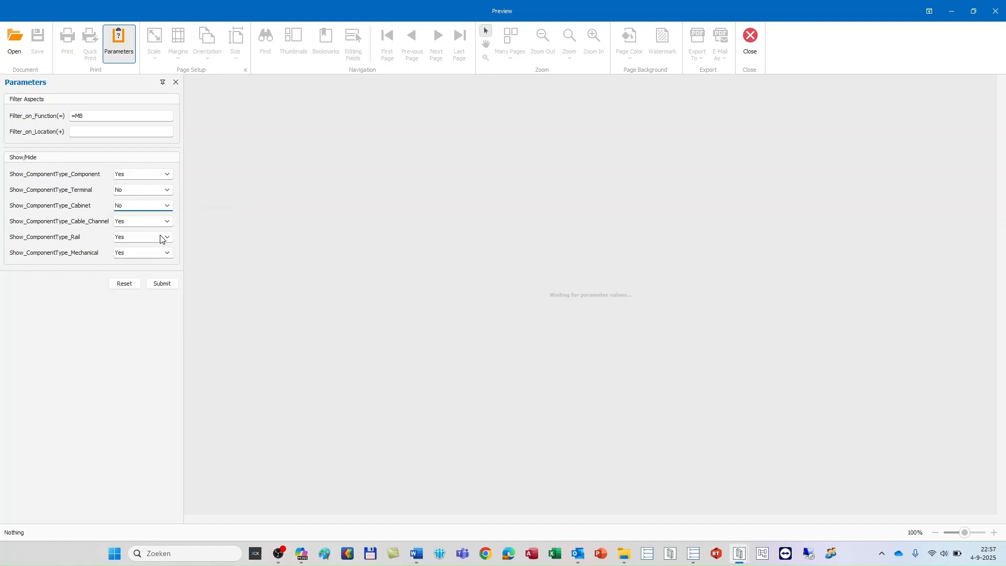
{"action": "left_click", "coordinate": [164, 285]}
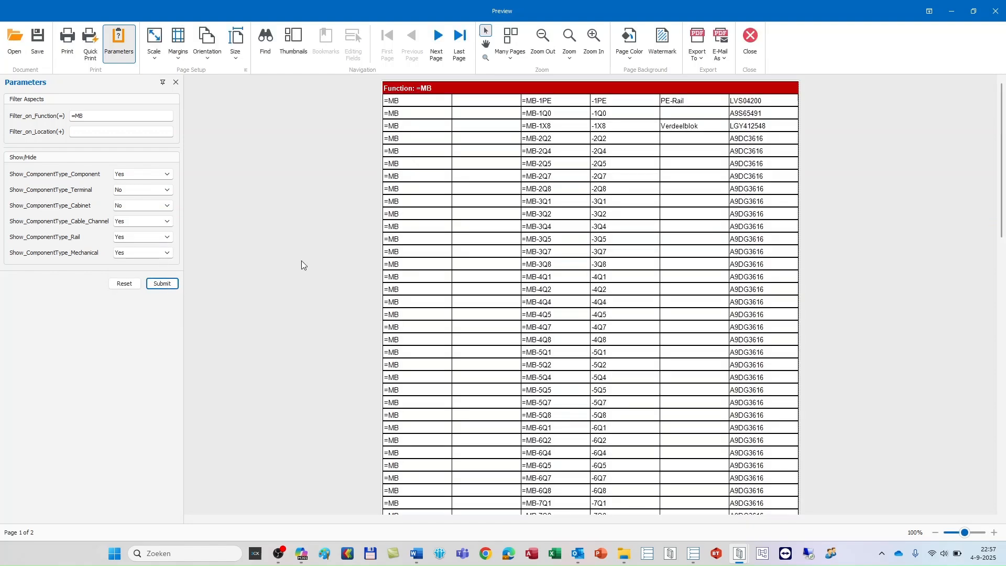
{"action": "scroll", "coordinate": [560, 110], "scroll_direction": "down", "scroll_amount": 3}
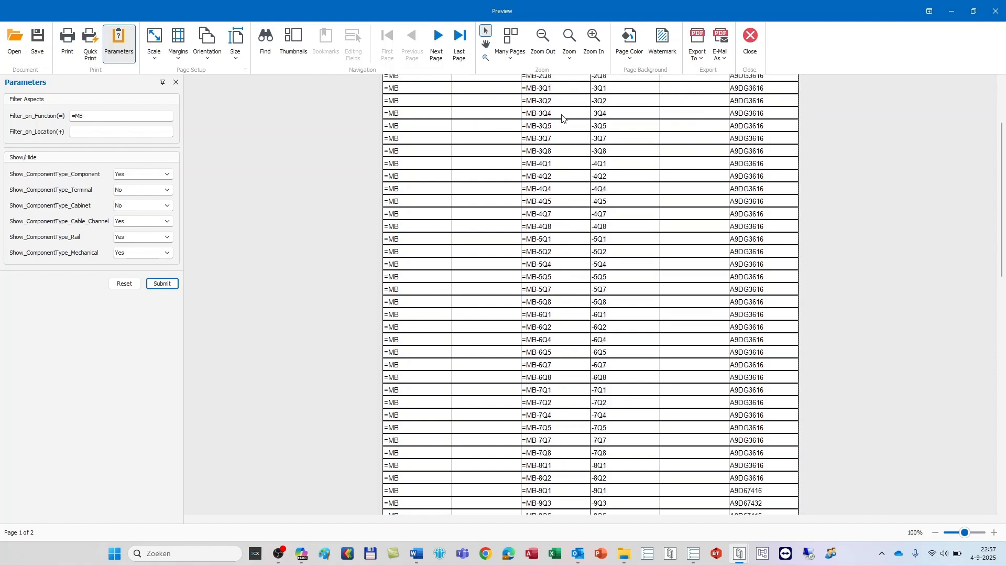
Export the component label report as an XLSX file and close its preview
{"action": "left_click", "coordinate": [703, 62]}
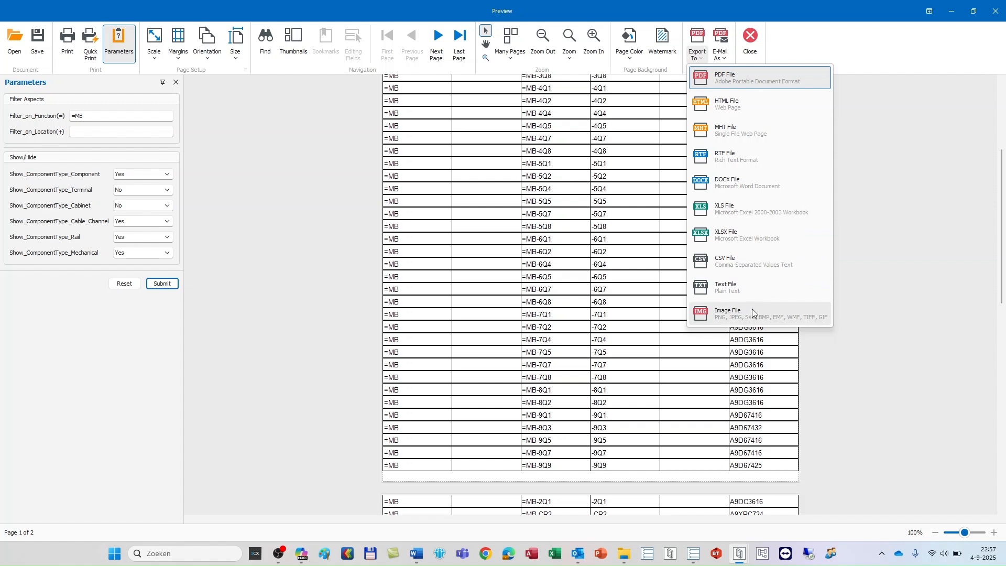
{"action": "left_click", "coordinate": [755, 233]}
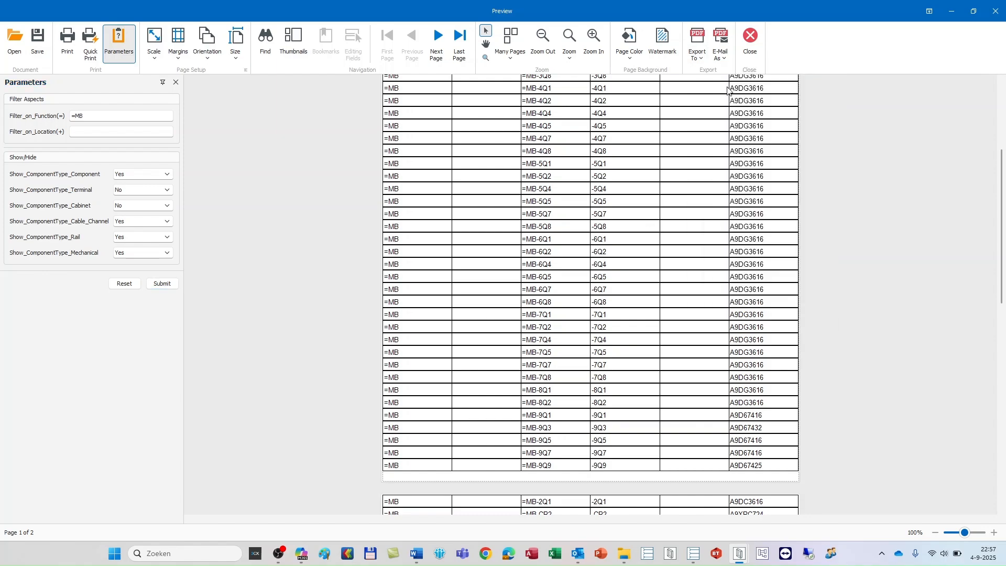
{"action": "left_click", "coordinate": [749, 41]}
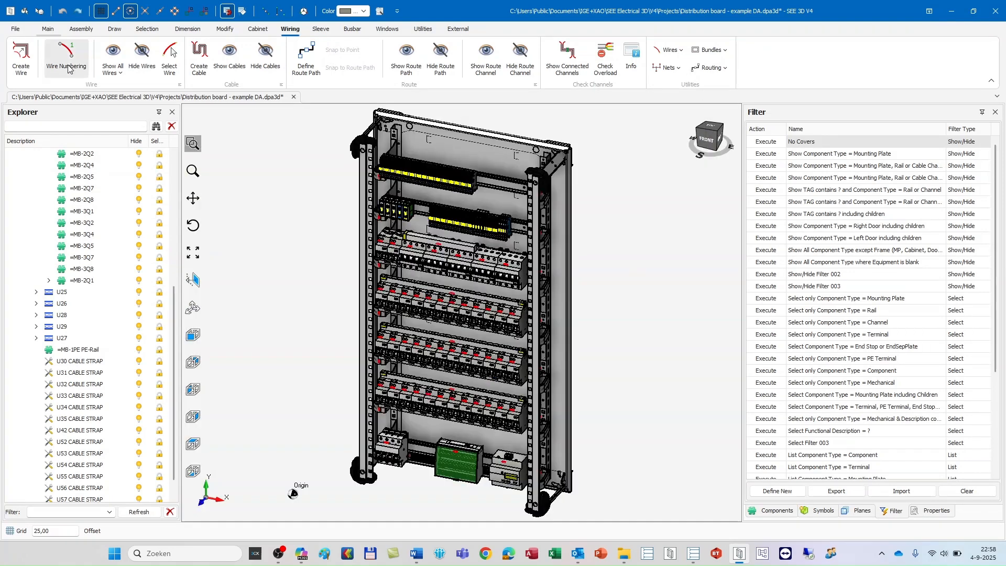
Open the "1 Isometric View" sheet in the Documentation Designer and hide the Layers and Log panes to enlarge the drawing area
{"action": "left_click", "coordinate": [47, 29]}
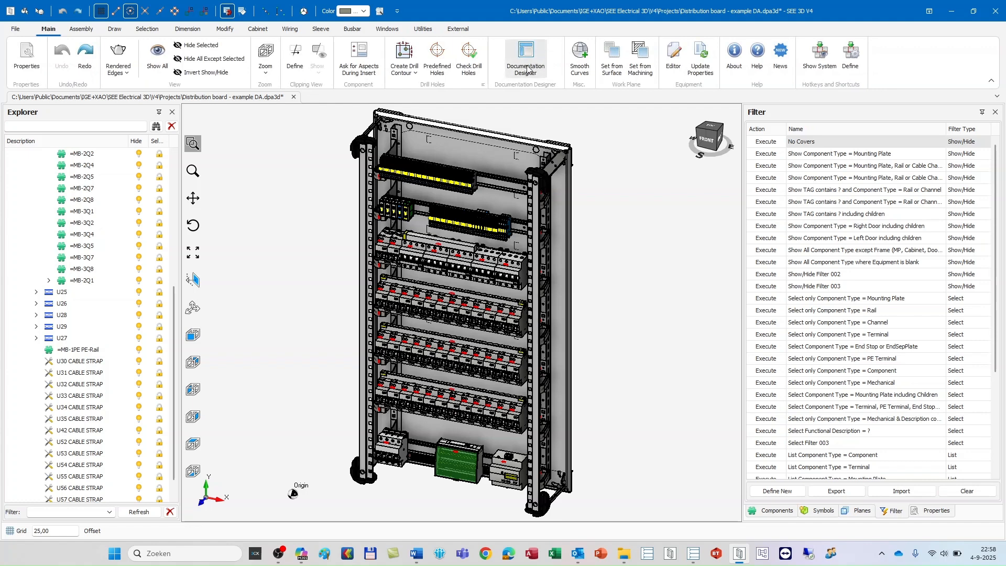
{"action": "left_click", "coordinate": [526, 67]}
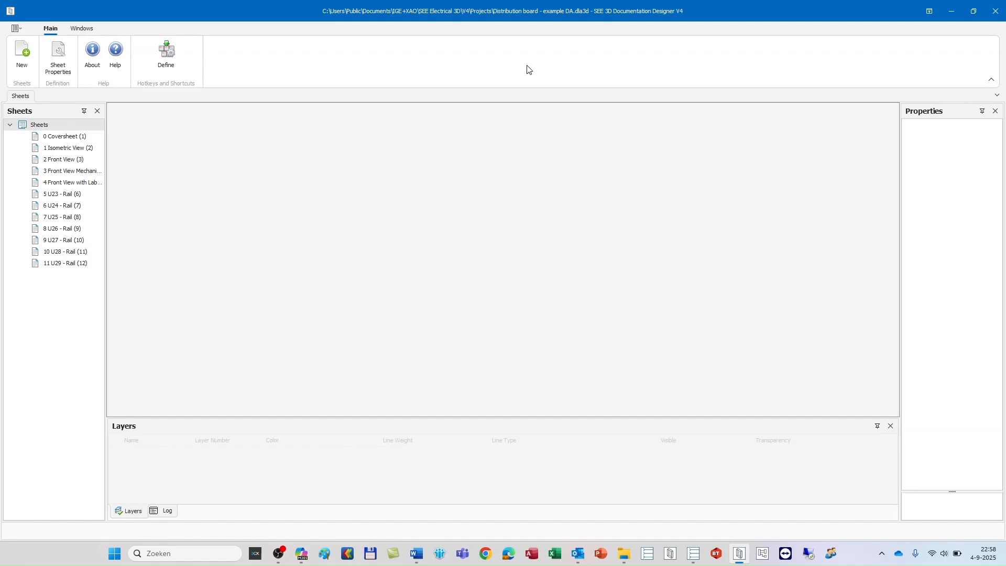
{"action": "double_click", "coordinate": [58, 149]}
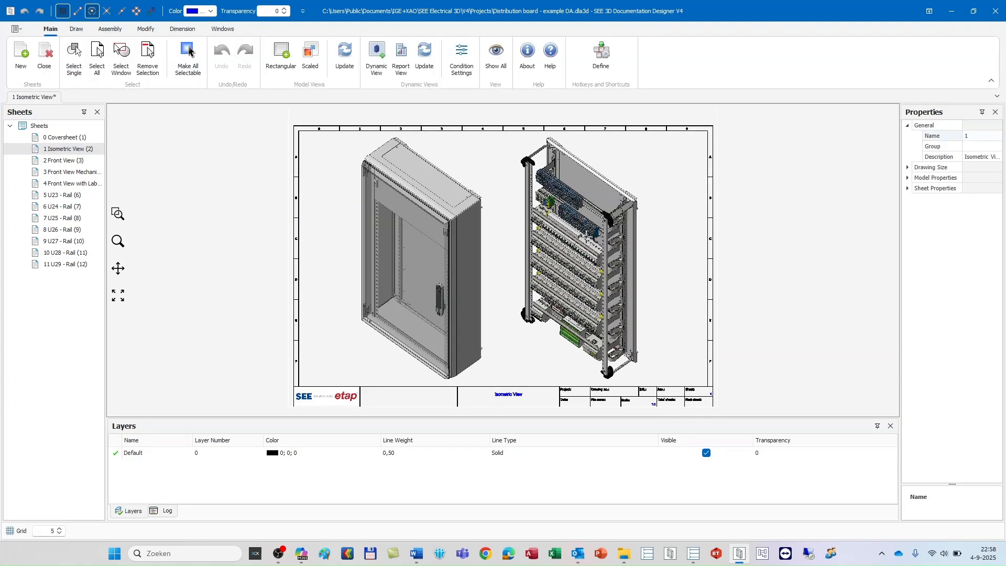
{"action": "left_click", "coordinate": [891, 425]}
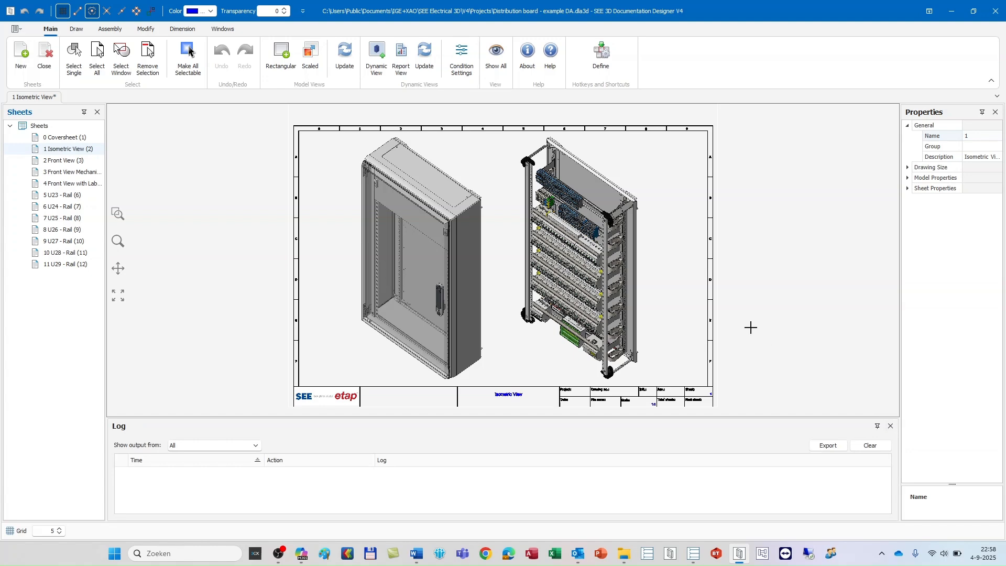
{"action": "left_click", "coordinate": [890, 425]}
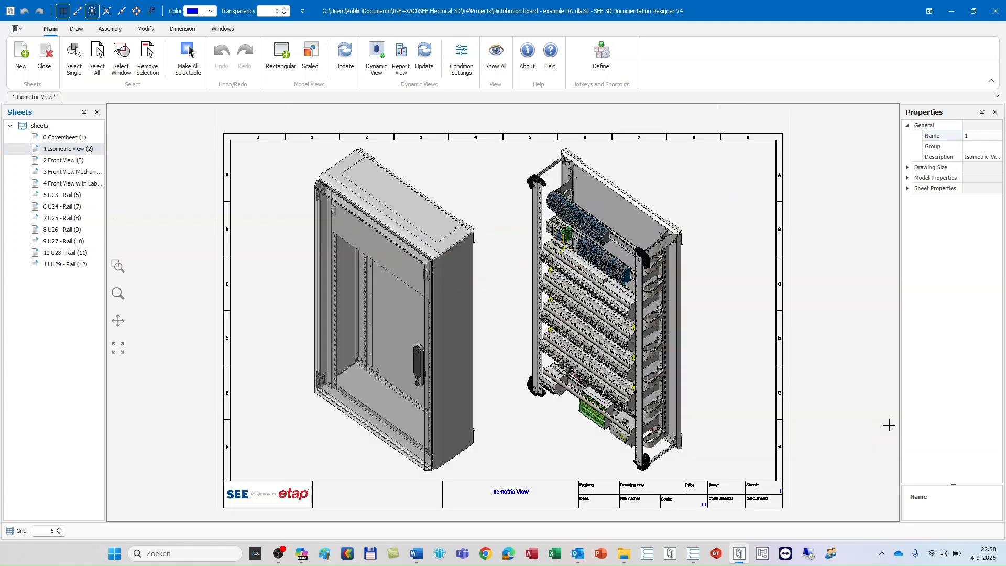
Look through the Front View, Front View Mechanical Parts and Front View with Labels sheets, examining the component labels up close
{"action": "double_click", "coordinate": [53, 161]}
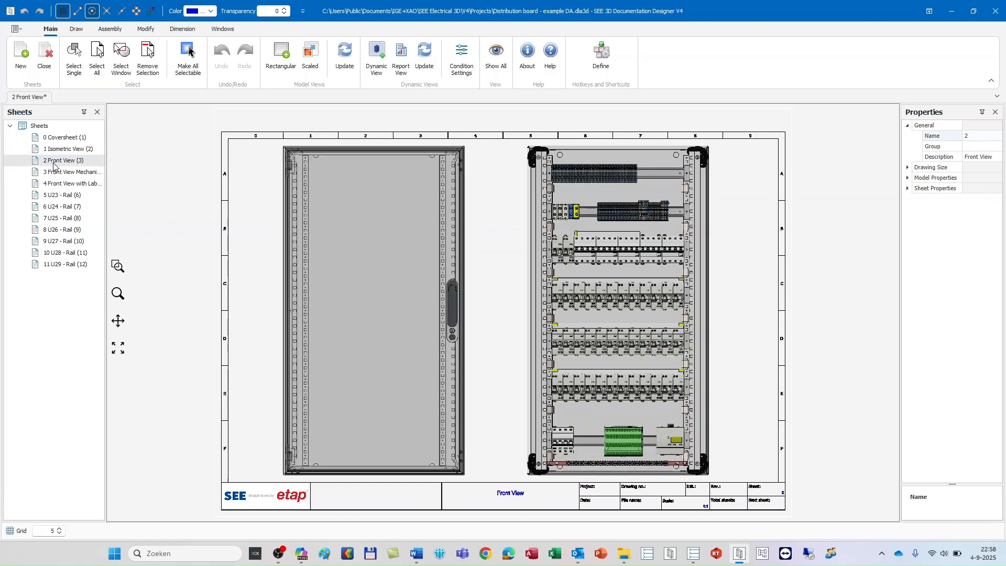
{"action": "left_click", "coordinate": [56, 175]}
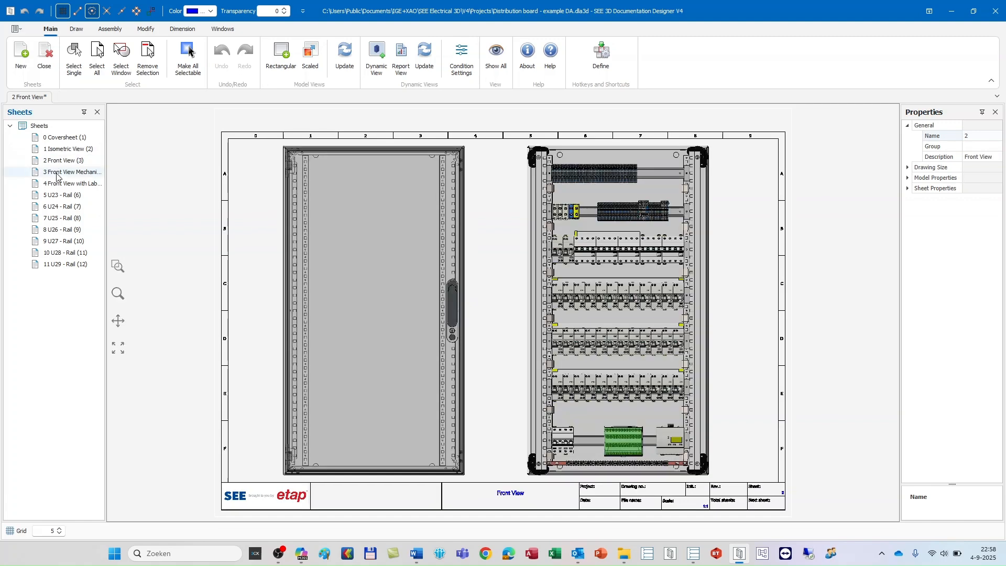
{"action": "double_click", "coordinate": [56, 173]}
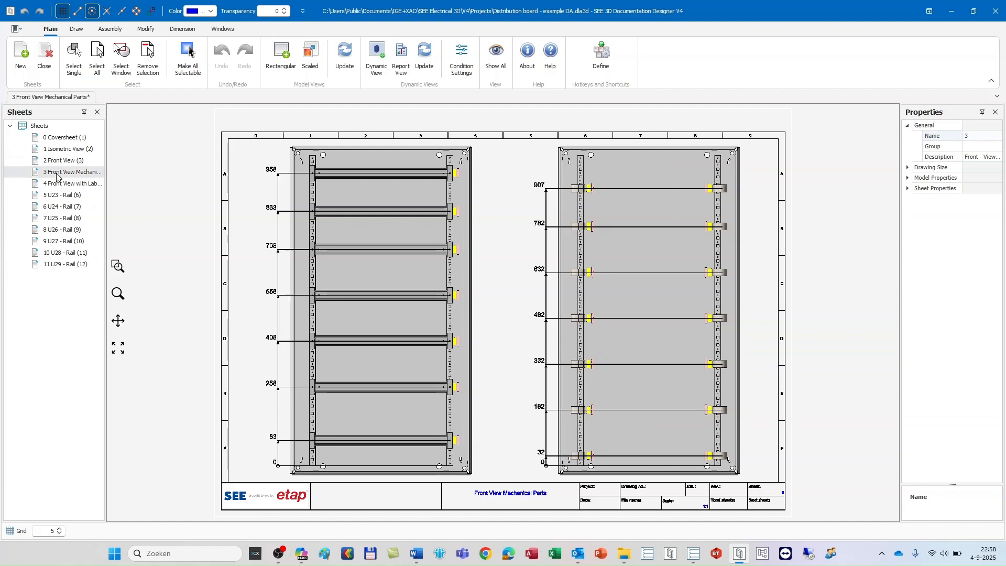
{"action": "double_click", "coordinate": [59, 185]}
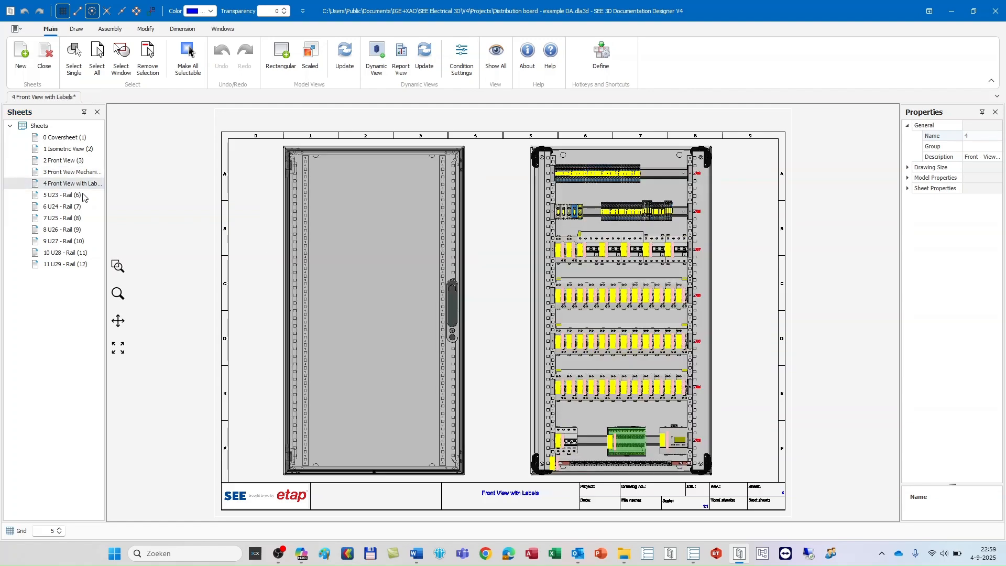
{"action": "scroll", "coordinate": [623, 287], "scroll_direction": "up", "scroll_amount": 5}
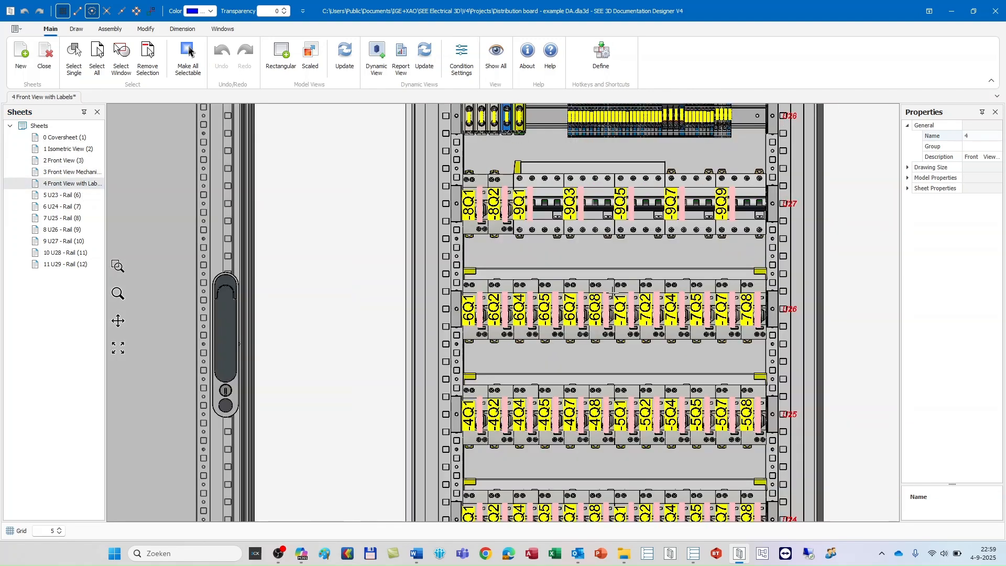
{"action": "scroll", "coordinate": [517, 259], "scroll_direction": "up", "scroll_amount": 5}
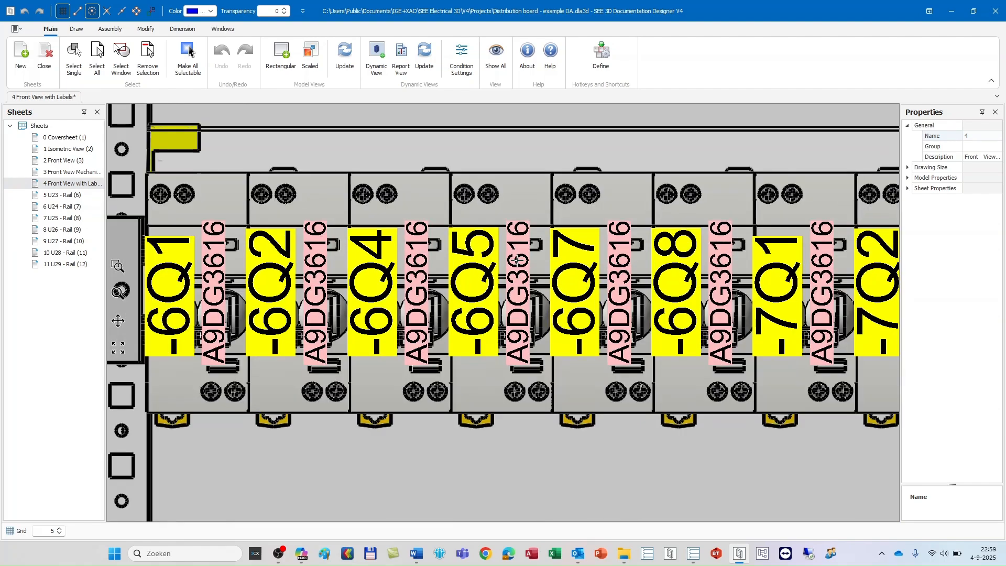
{"action": "scroll", "coordinate": [517, 260], "scroll_direction": "down", "scroll_amount": 10}
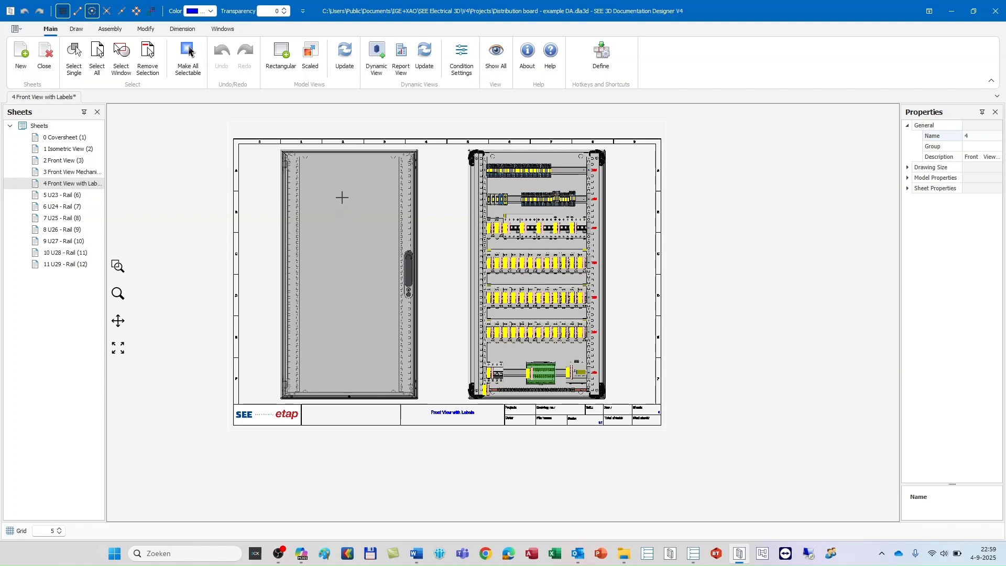
Delete the view of the cabinet's equipped interior from the "2 Front View" sheet
{"action": "double_click", "coordinate": [74, 162]}
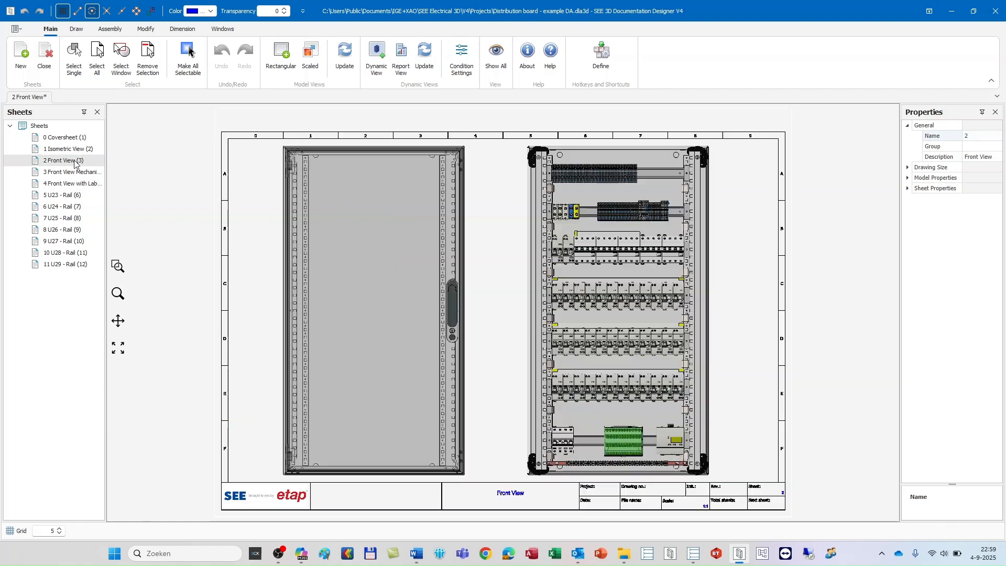
{"action": "left_click", "coordinate": [587, 269]}
{"action": "key", "text": "Delete"}
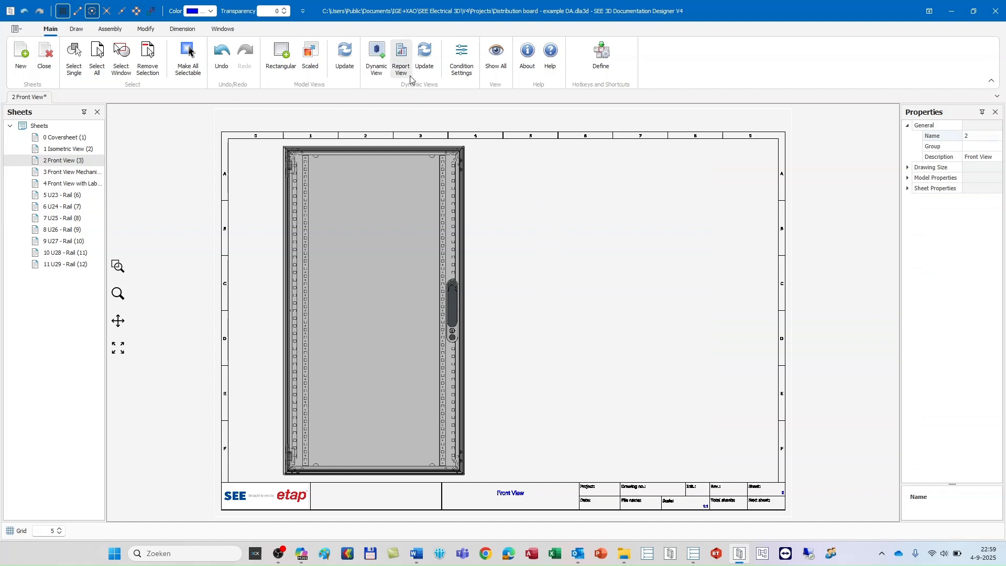
Insert a 195 by 240 dynamic view beside the cabinet's closed-door view, using Shaded edges style and Front orientation
{"action": "left_click", "coordinate": [378, 73]}
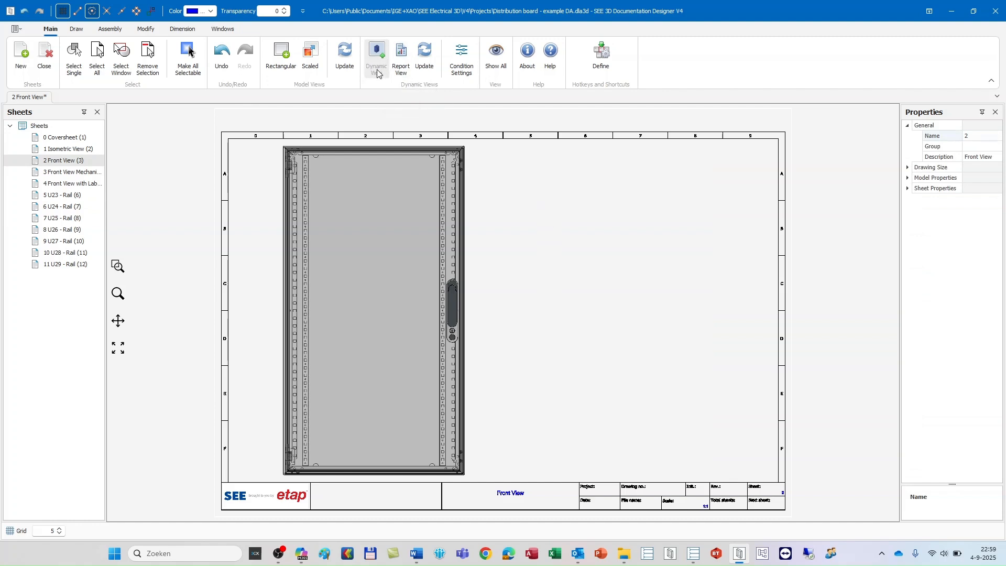
{"action": "left_click", "coordinate": [503, 146]}
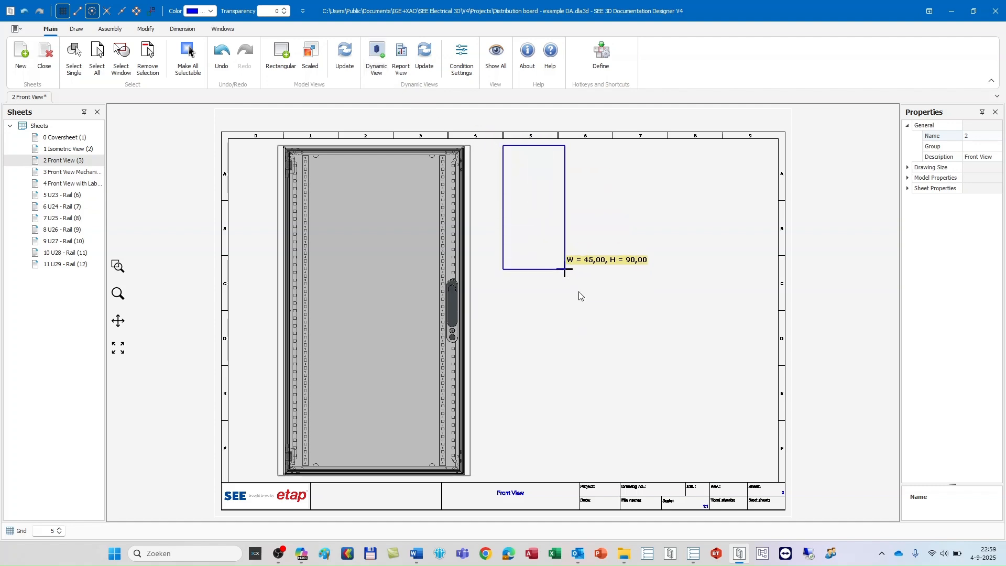
{"action": "left_click", "coordinate": [769, 478]}
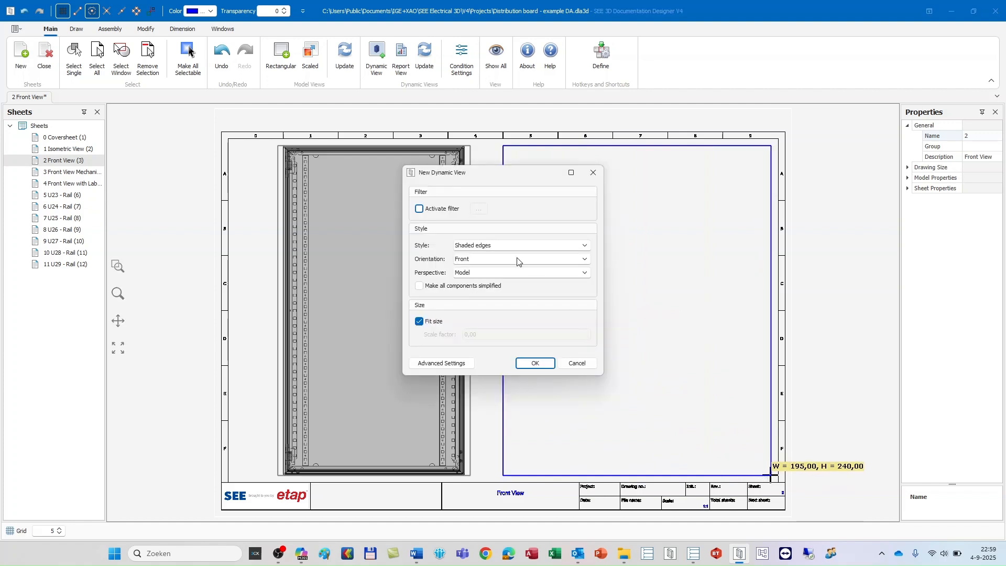
{"action": "left_click", "coordinate": [492, 246]}
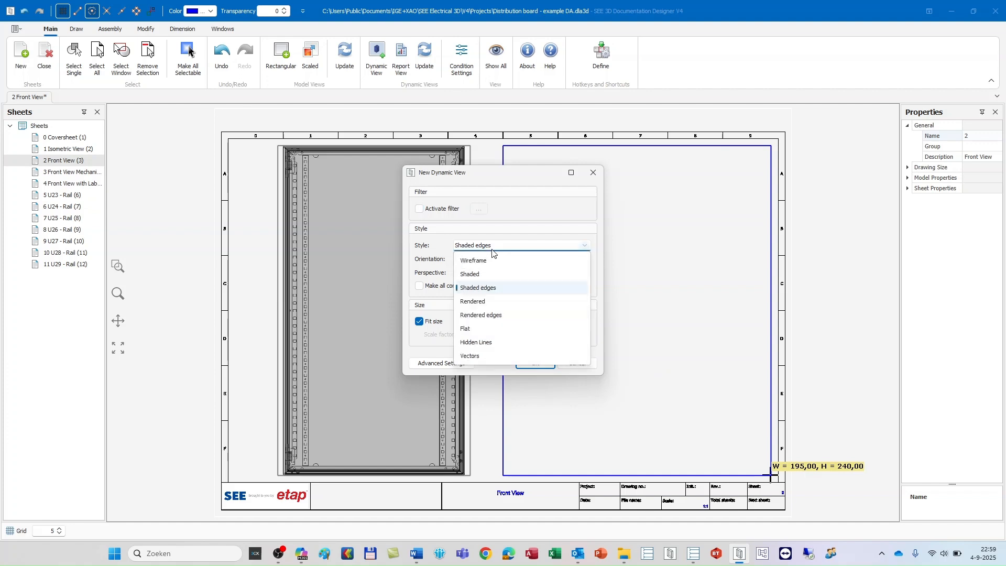
{"action": "left_click", "coordinate": [499, 289]}
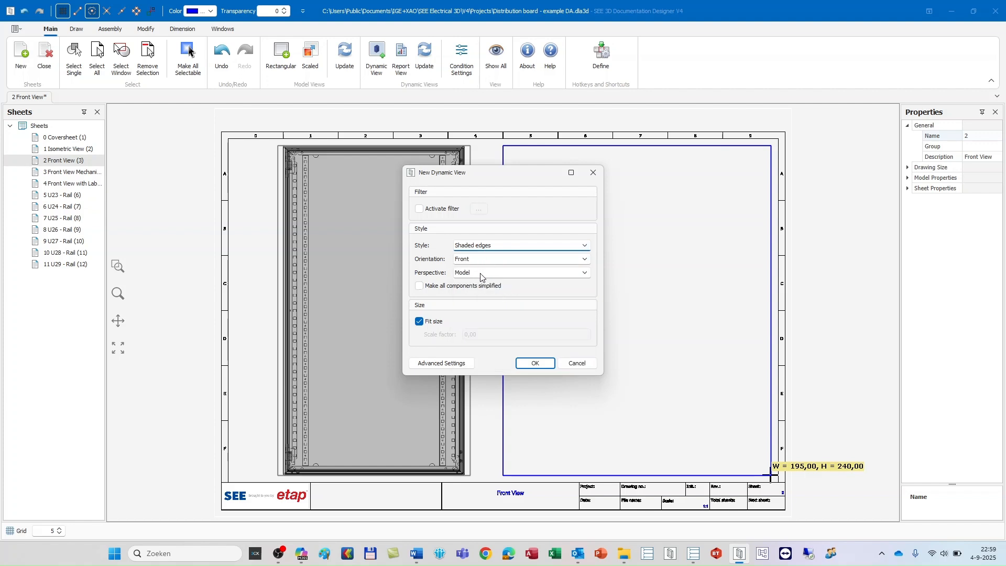
{"action": "left_click", "coordinate": [535, 364]}
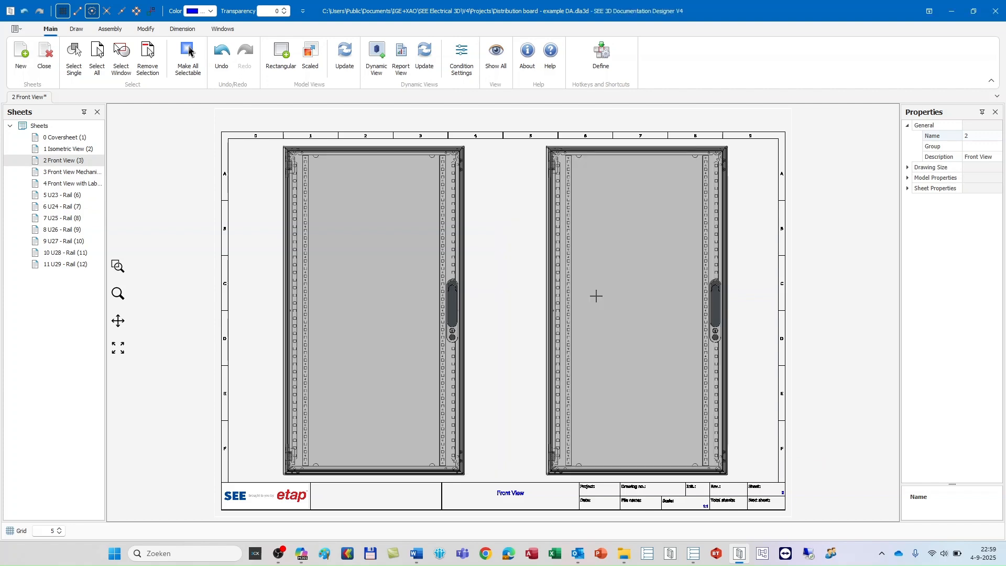
Activate the filter for the new dynamic view and add a condition to its And group
{"action": "left_click", "coordinate": [595, 296]}
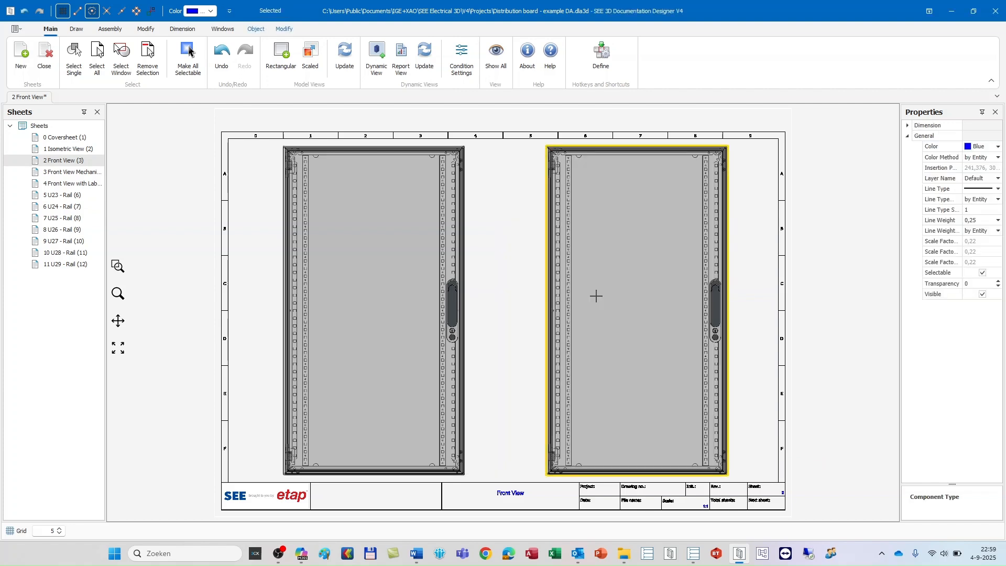
{"action": "right_click", "coordinate": [595, 296]}
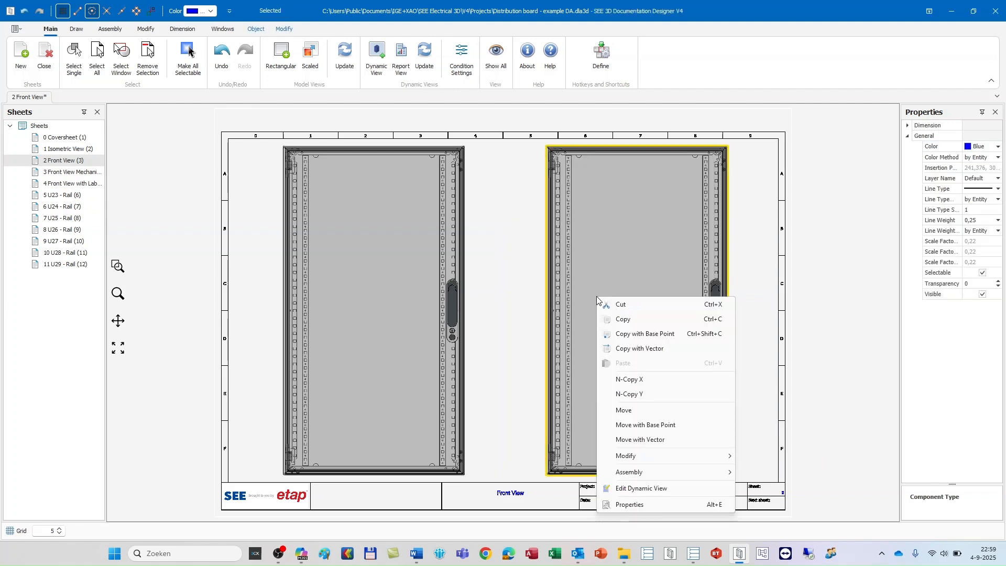
{"action": "left_click", "coordinate": [685, 491]}
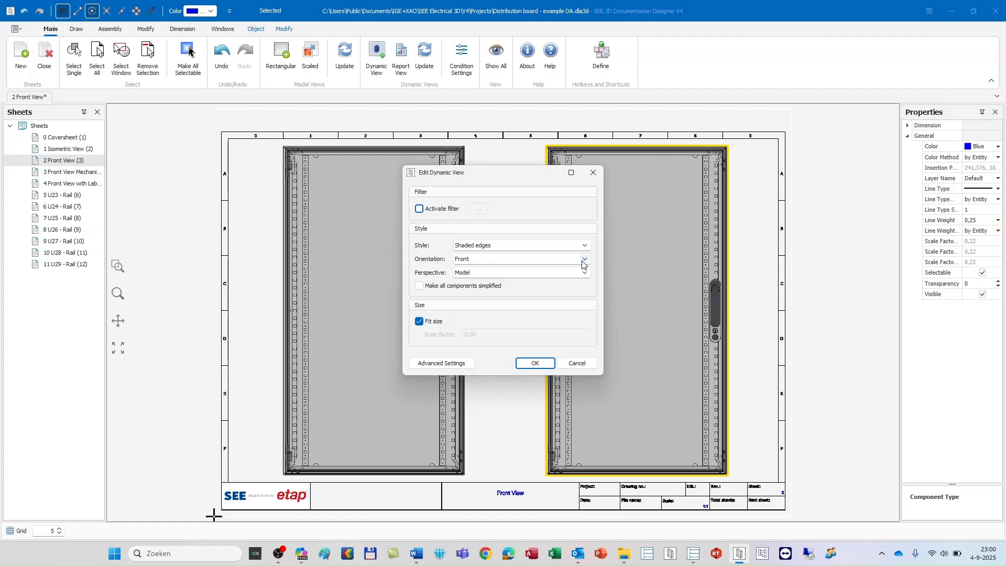
{"action": "left_click", "coordinate": [429, 210]}
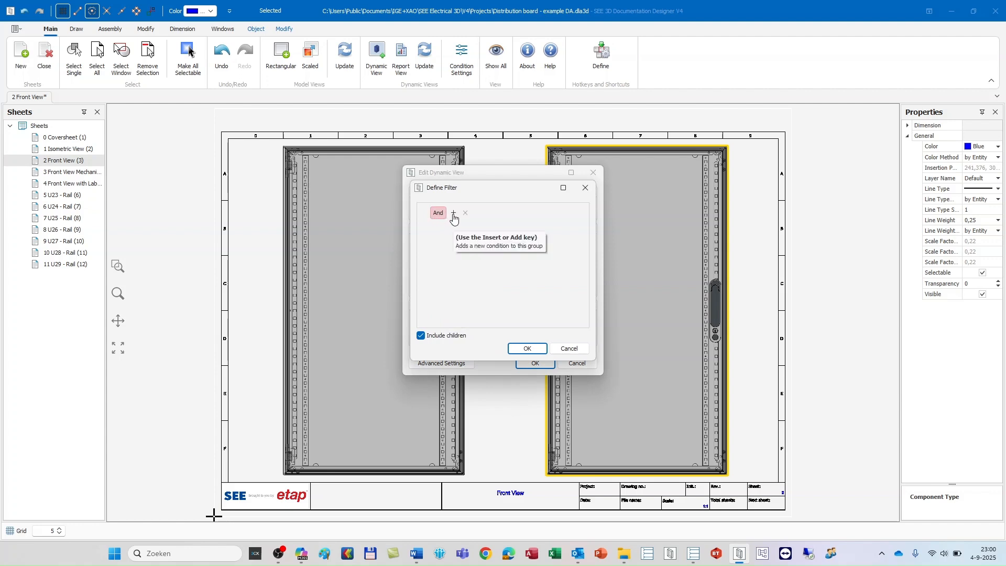
{"action": "left_click", "coordinate": [453, 213]}
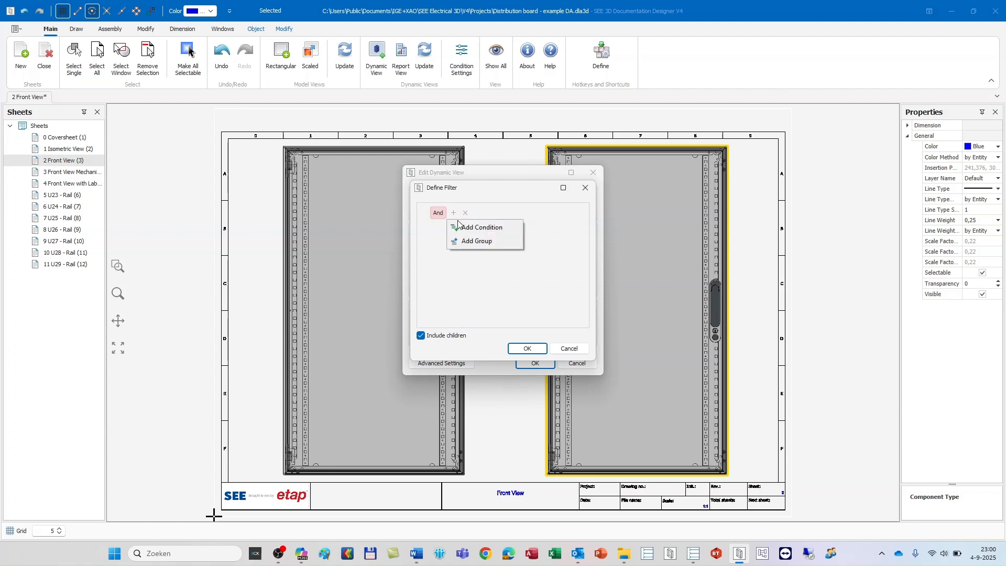
{"action": "left_click", "coordinate": [462, 229]}
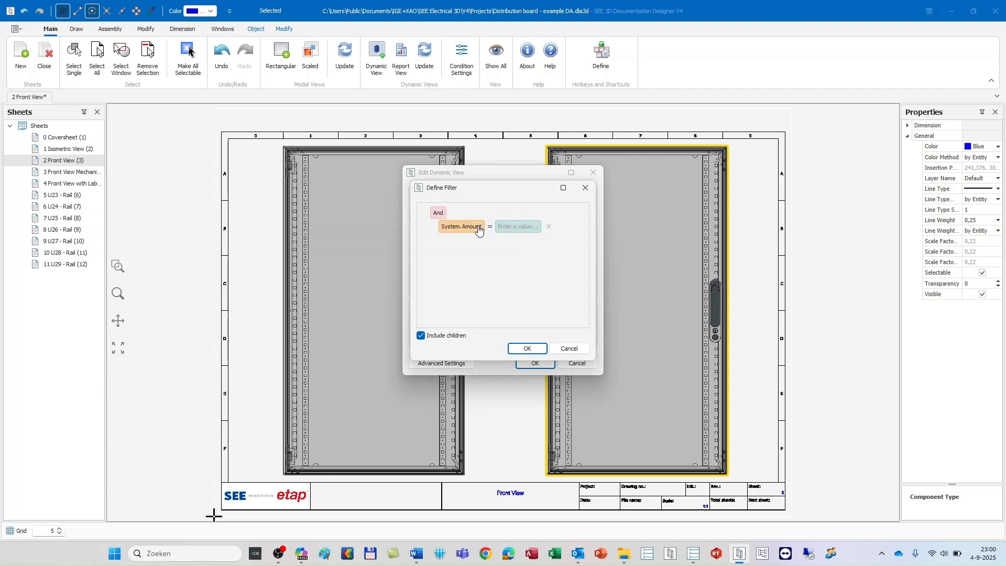
{"action": "left_click", "coordinate": [478, 231]}
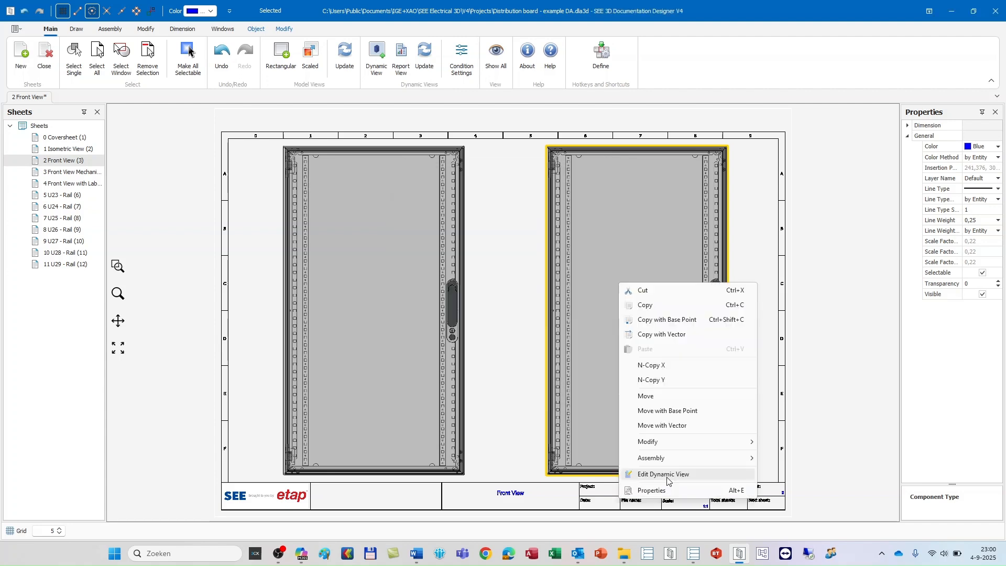
Change the view filter's Door and Cover conditions on Functional Description to Does not contain, and turn off Include children
{"action": "left_click", "coordinate": [666, 475]}
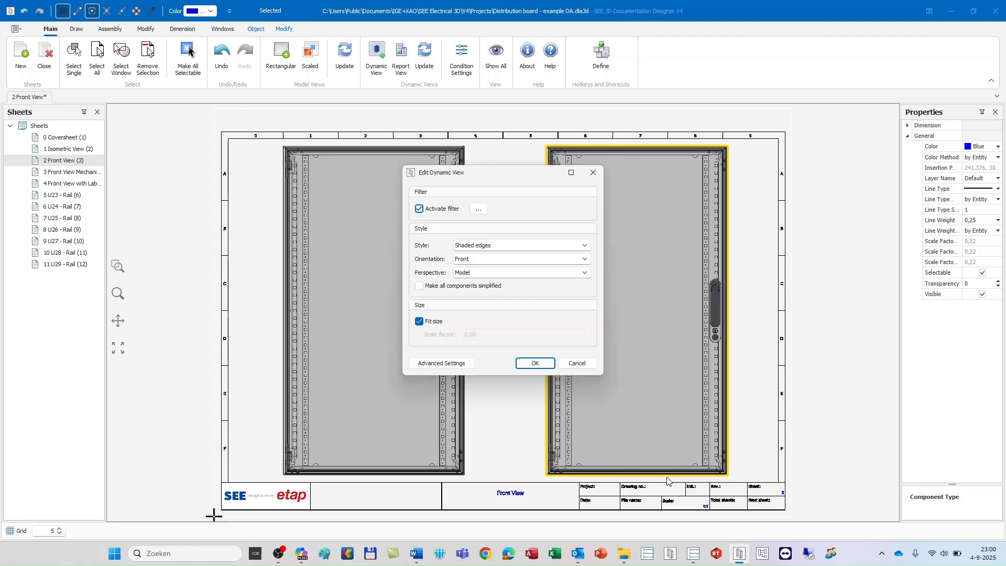
{"action": "left_click", "coordinate": [479, 210]}
{"action": "left_click", "coordinate": [526, 231]}
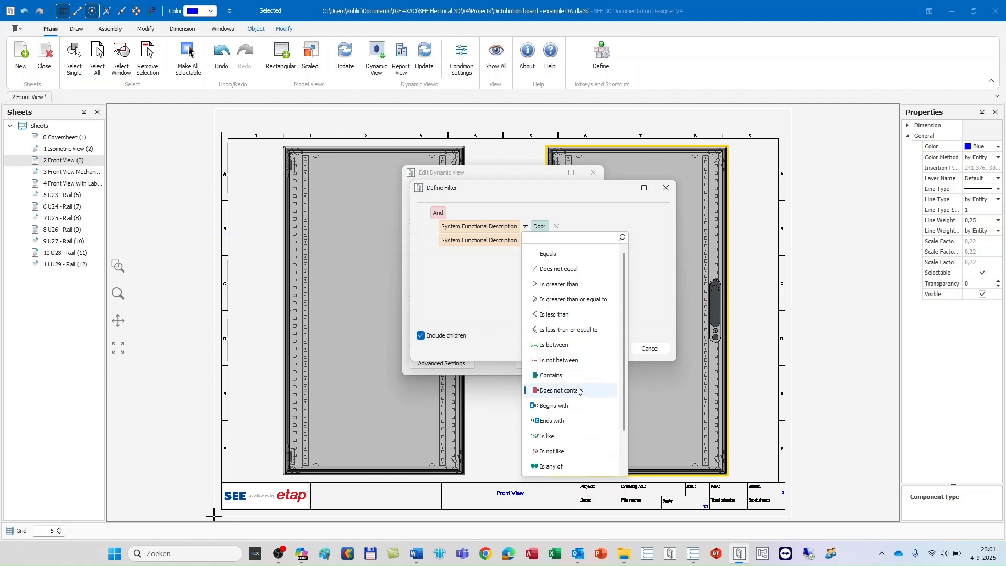
{"action": "left_click", "coordinate": [577, 391]}
{"action": "left_click", "coordinate": [526, 240]}
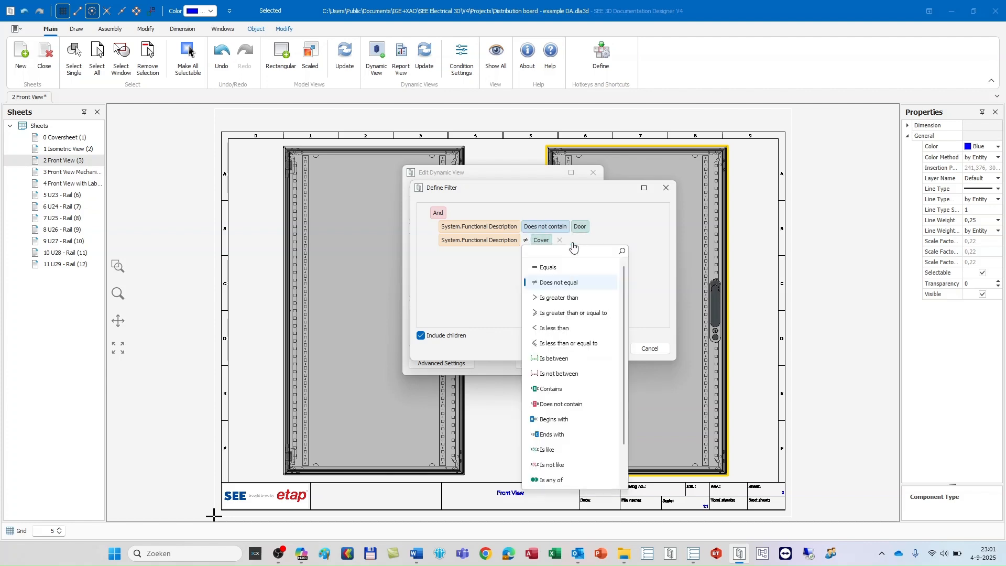
{"action": "left_click", "coordinate": [566, 405]}
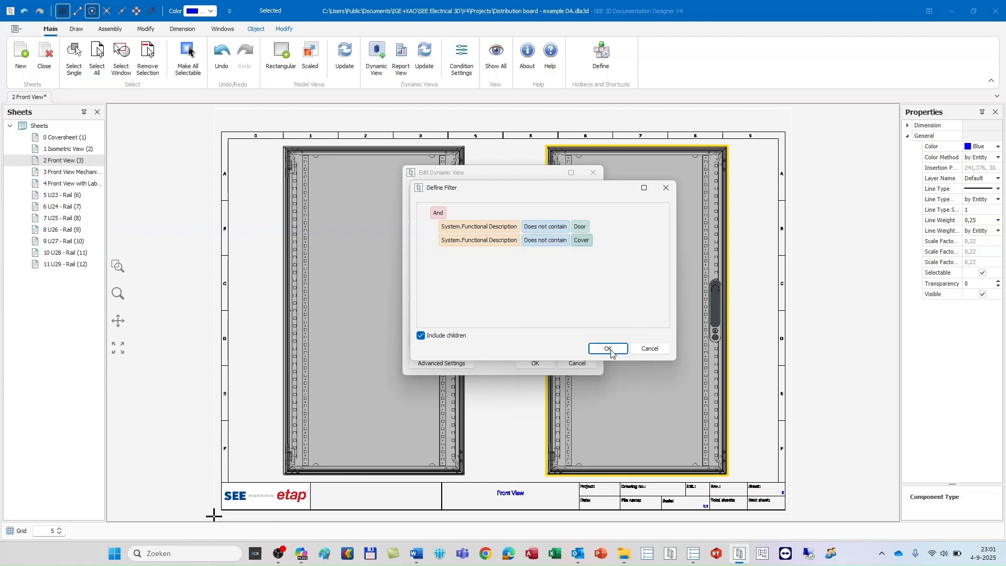
{"action": "left_click", "coordinate": [463, 337]}
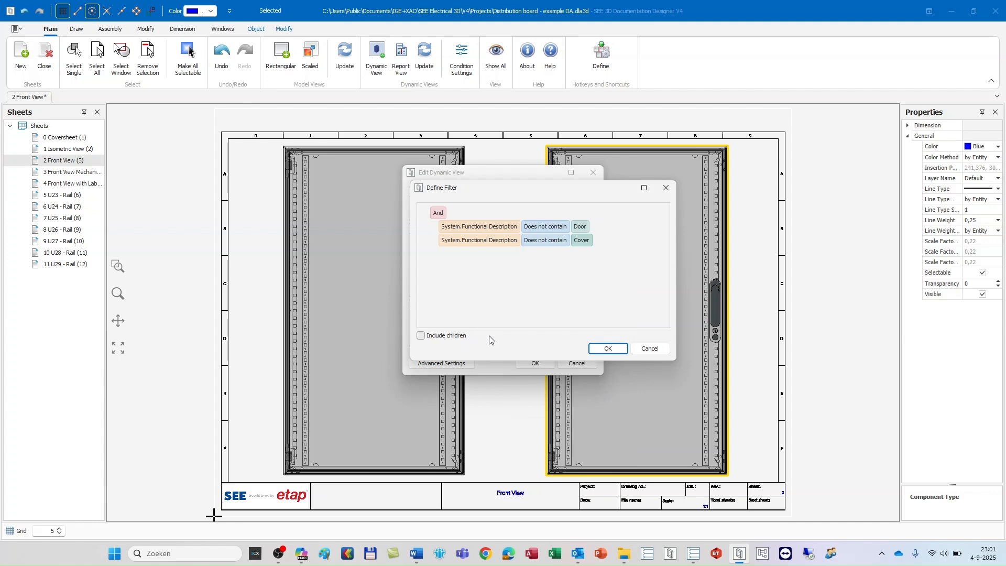
{"action": "left_click", "coordinate": [605, 349]}
{"action": "left_click", "coordinate": [527, 362]}
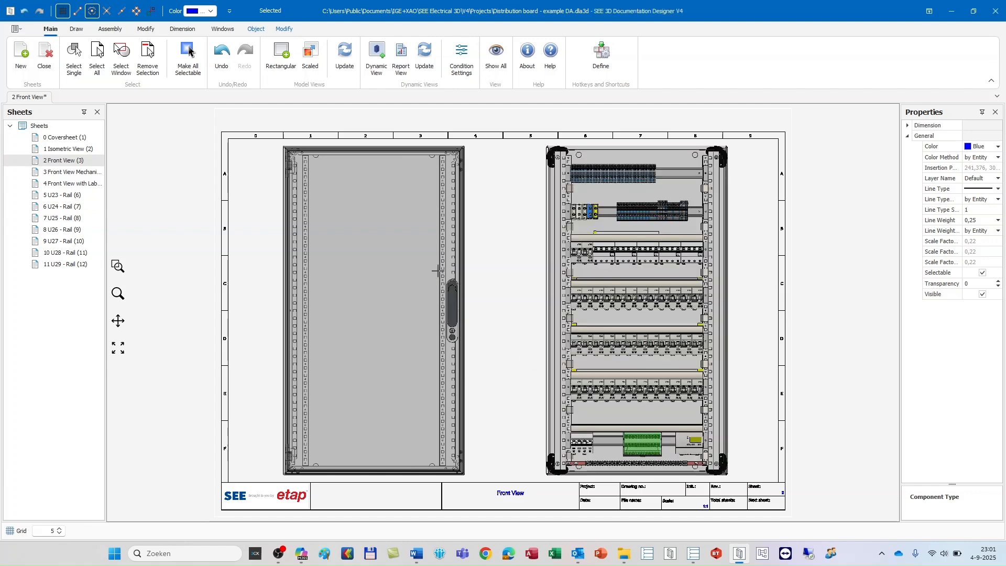
Set the style of the cabinet interior's dynamic view to Flat
{"action": "scroll", "coordinate": [649, 299], "scroll_direction": "up", "scroll_amount": 1}
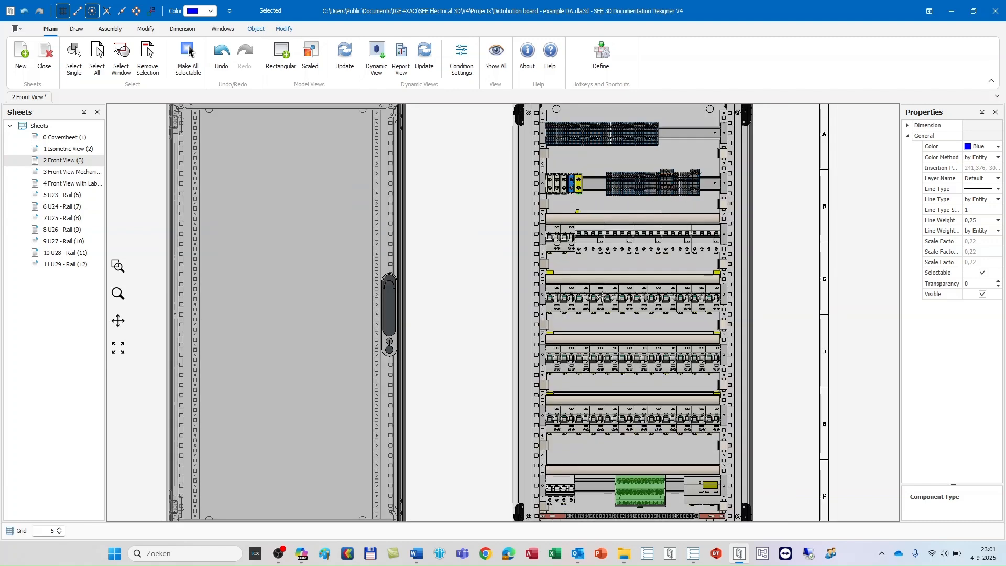
{"action": "scroll", "coordinate": [552, 312], "scroll_direction": "up", "scroll_amount": 6}
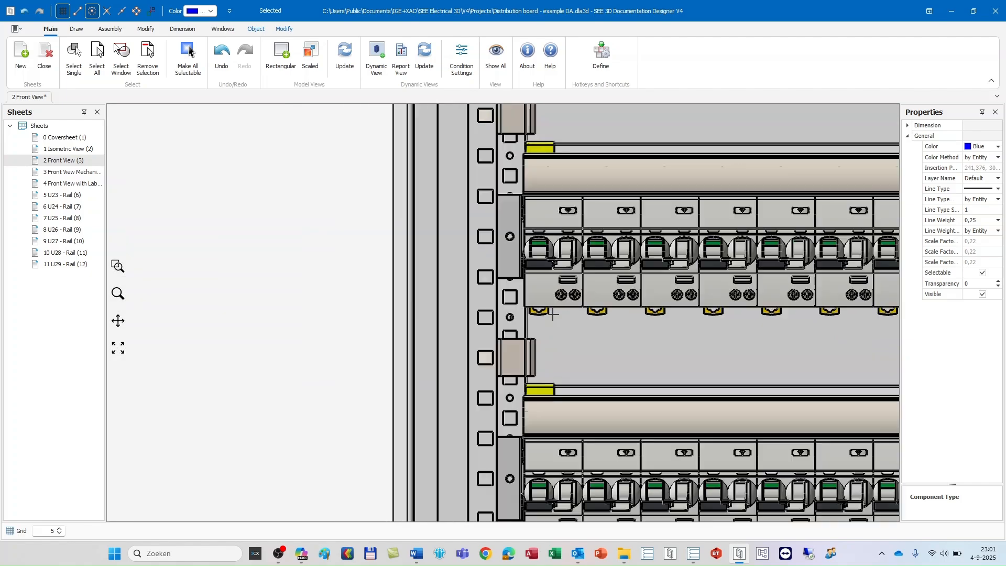
{"action": "scroll", "coordinate": [552, 314], "scroll_direction": "down", "scroll_amount": 8}
{"action": "scroll", "coordinate": [553, 316], "scroll_direction": "up", "scroll_amount": 2}
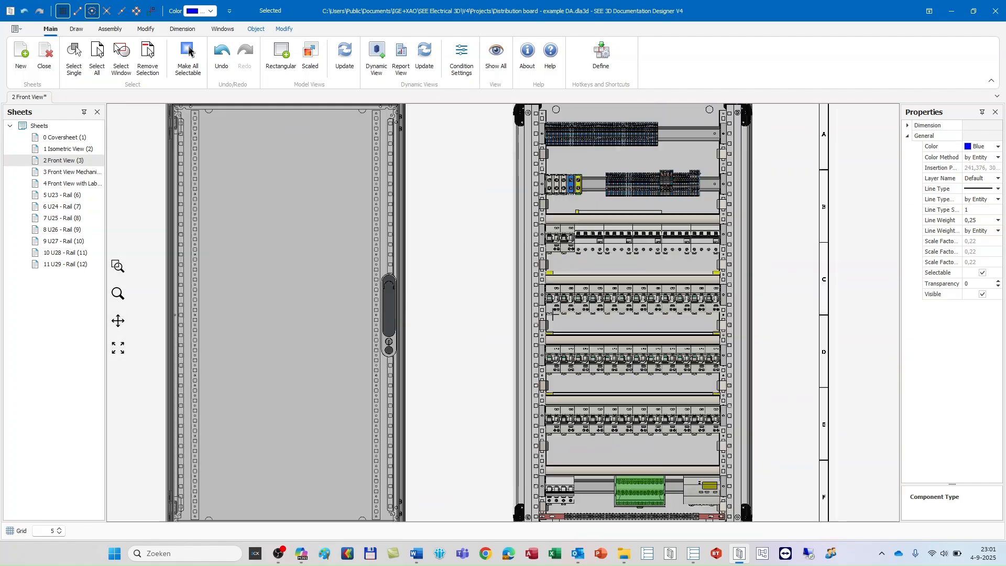
{"action": "scroll", "coordinate": [552, 316], "scroll_direction": "up", "scroll_amount": 5}
{"action": "double_click", "coordinate": [590, 274]}
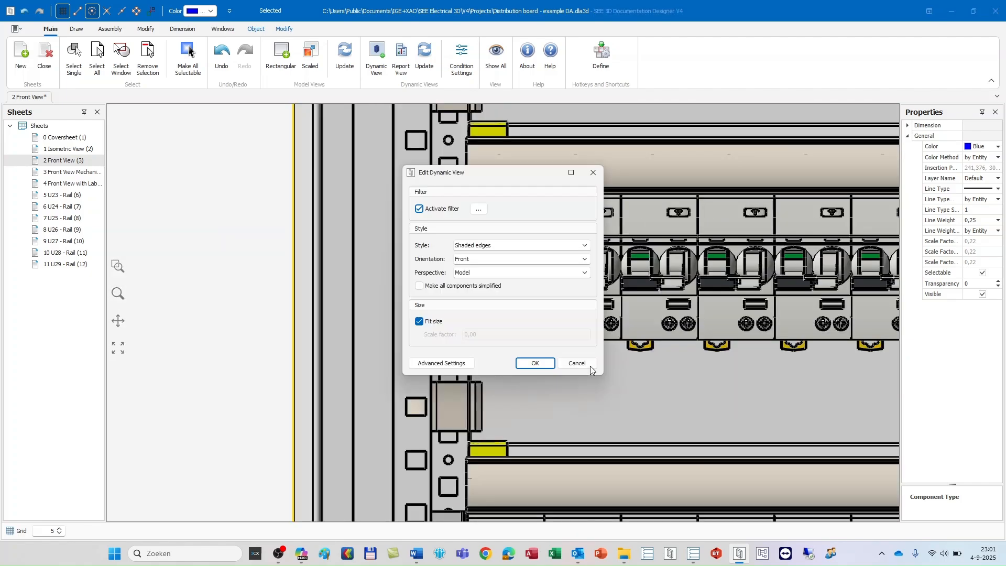
{"action": "left_click", "coordinate": [585, 246]}
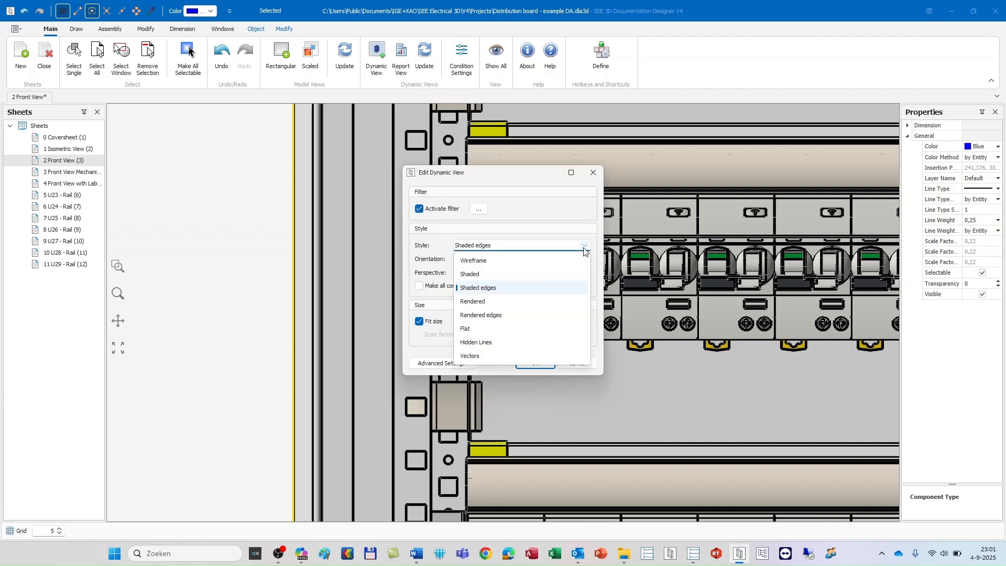
{"action": "left_click", "coordinate": [546, 337]}
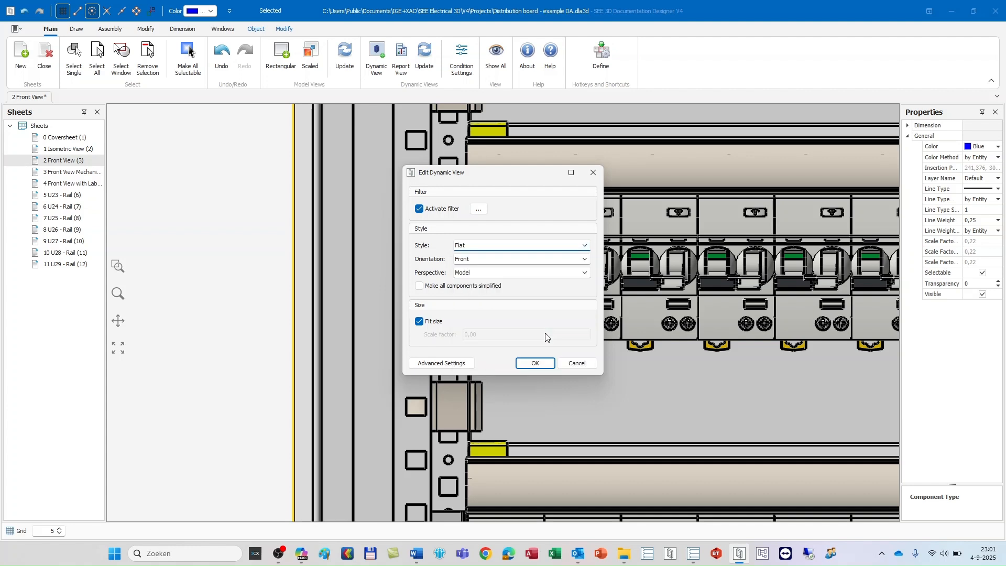
{"action": "left_click", "coordinate": [537, 363]}
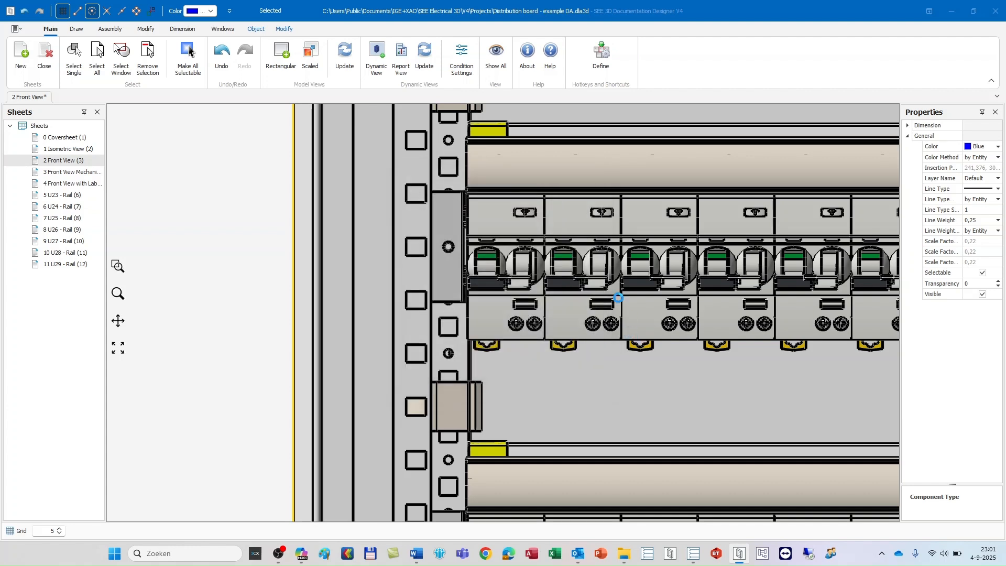
Change the orientation of the cabinet interior's dynamic view to Isometric
{"action": "scroll", "coordinate": [600, 292], "scroll_direction": "down", "scroll_amount": 5}
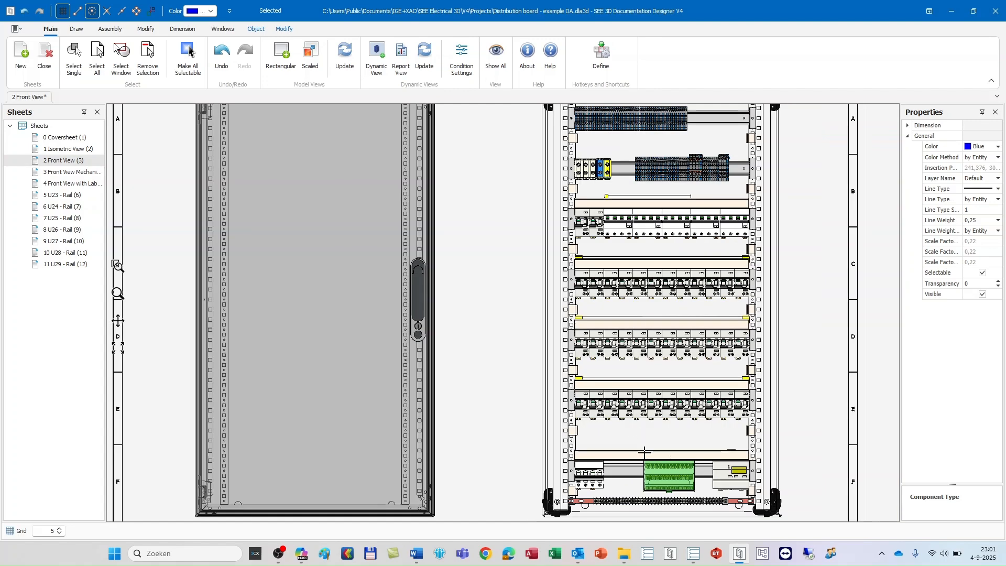
{"action": "scroll", "coordinate": [636, 444], "scroll_direction": "up", "scroll_amount": 5}
{"action": "scroll", "coordinate": [662, 488], "scroll_direction": "down", "scroll_amount": 5}
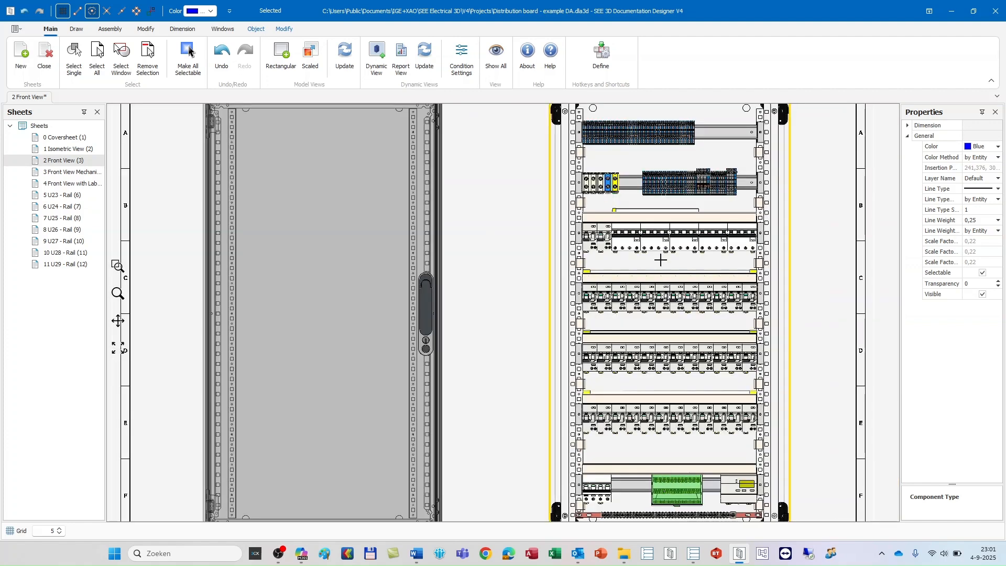
{"action": "right_click", "coordinate": [661, 260]}
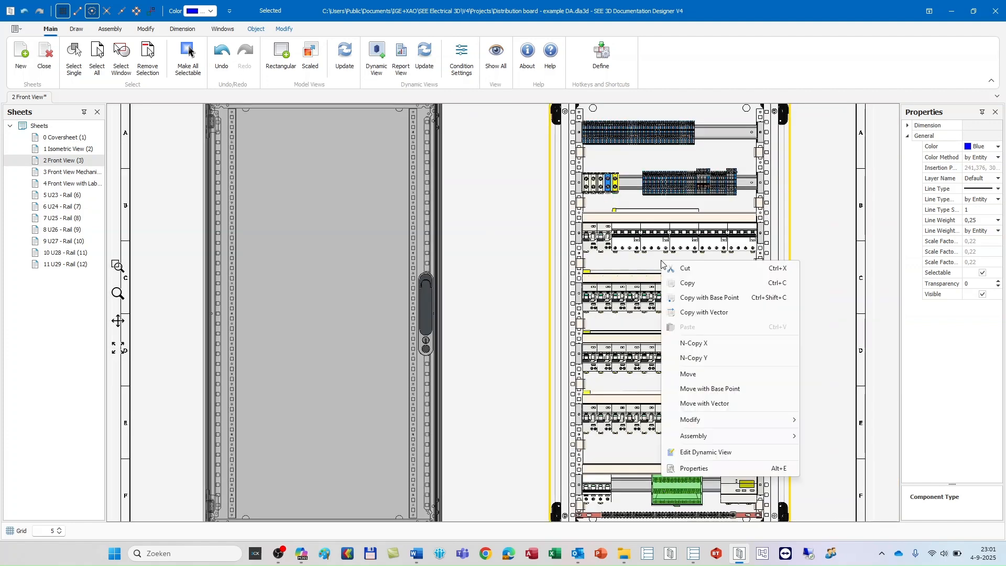
{"action": "left_click", "coordinate": [714, 451]}
{"action": "left_click", "coordinate": [496, 259]}
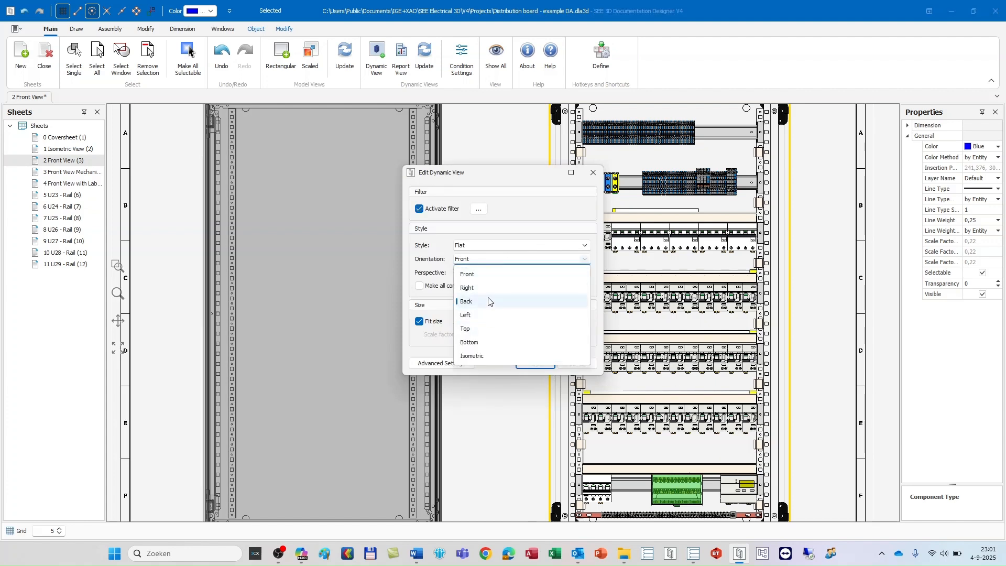
{"action": "left_click", "coordinate": [486, 364]}
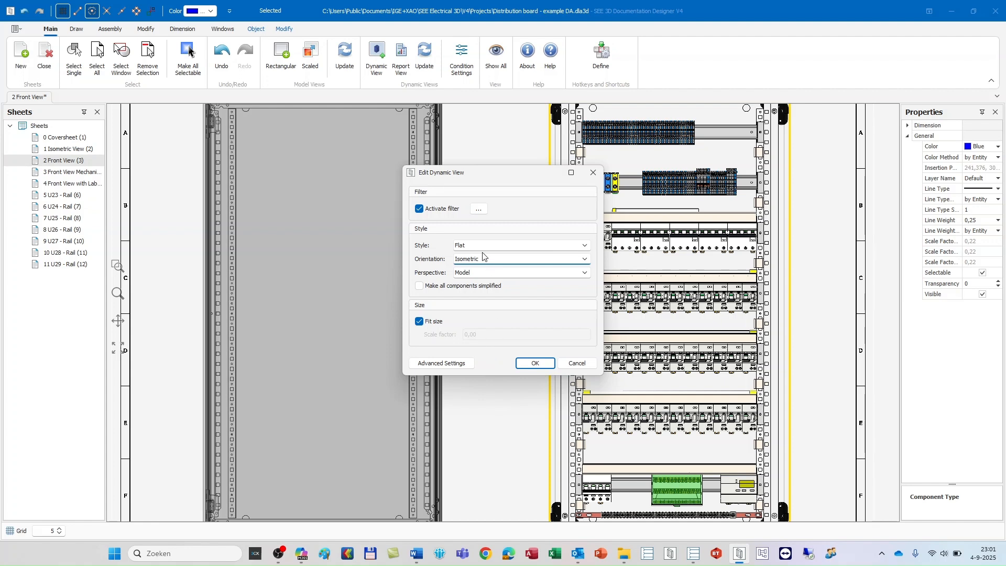
{"action": "left_click", "coordinate": [539, 362]}
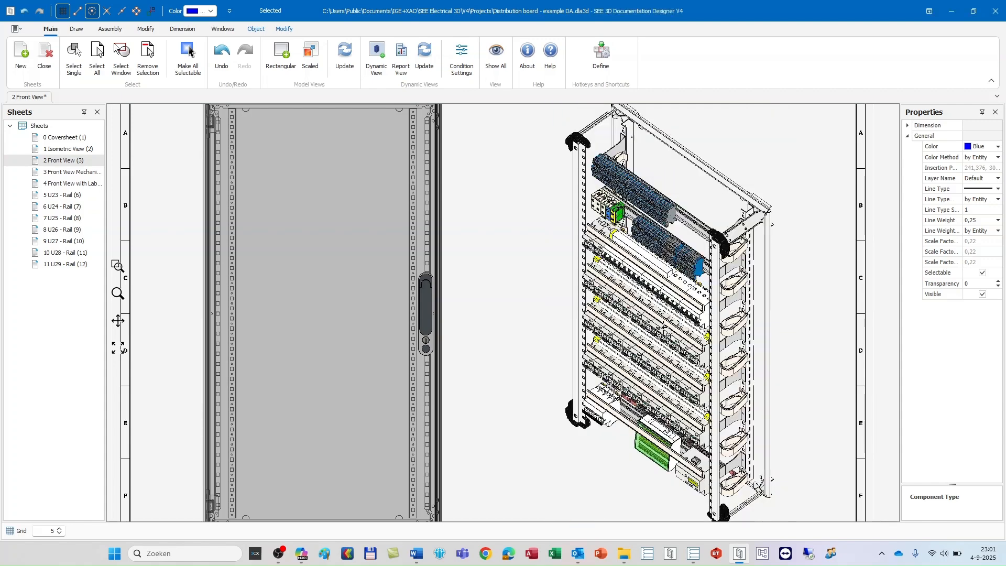
Set the style of the isometric dynamic view to Rendered edges
{"action": "scroll", "coordinate": [663, 324], "scroll_direction": "up", "scroll_amount": 3}
{"action": "scroll", "coordinate": [663, 333], "scroll_direction": "up", "scroll_amount": 1}
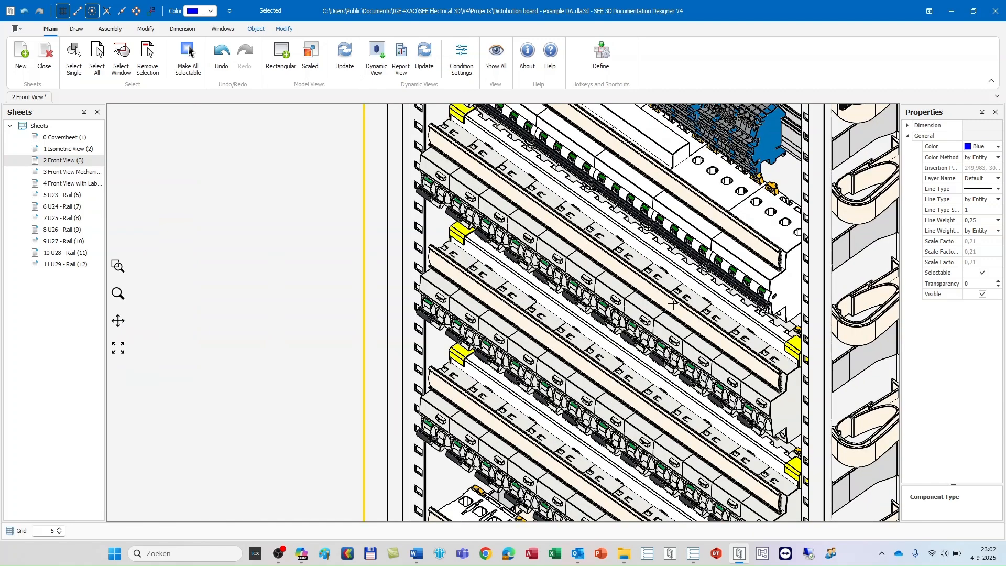
{"action": "right_click", "coordinate": [675, 305]}
{"action": "left_click", "coordinate": [719, 496]}
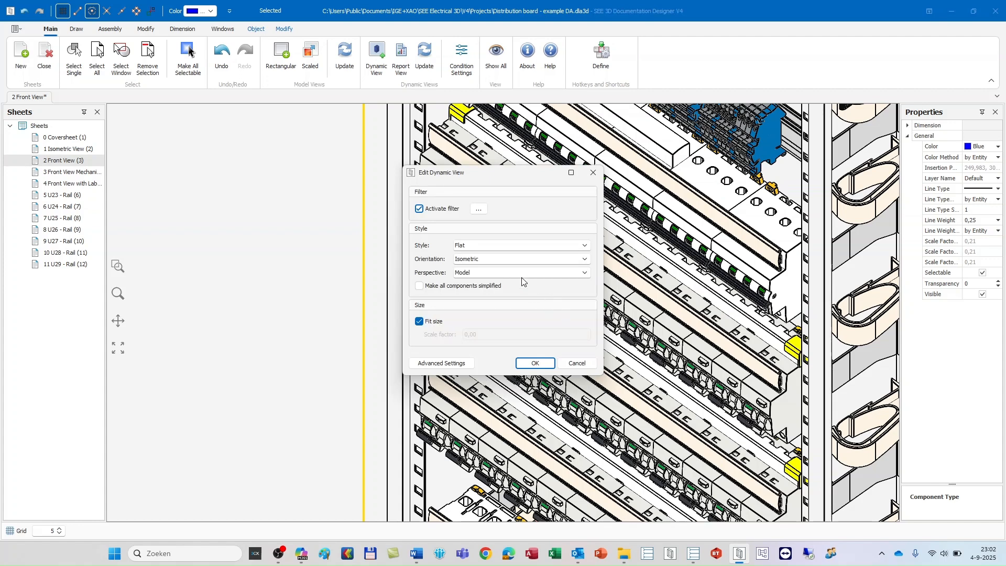
{"action": "left_click", "coordinate": [551, 245]}
{"action": "left_click", "coordinate": [519, 317]}
{"action": "left_click", "coordinate": [535, 363]}
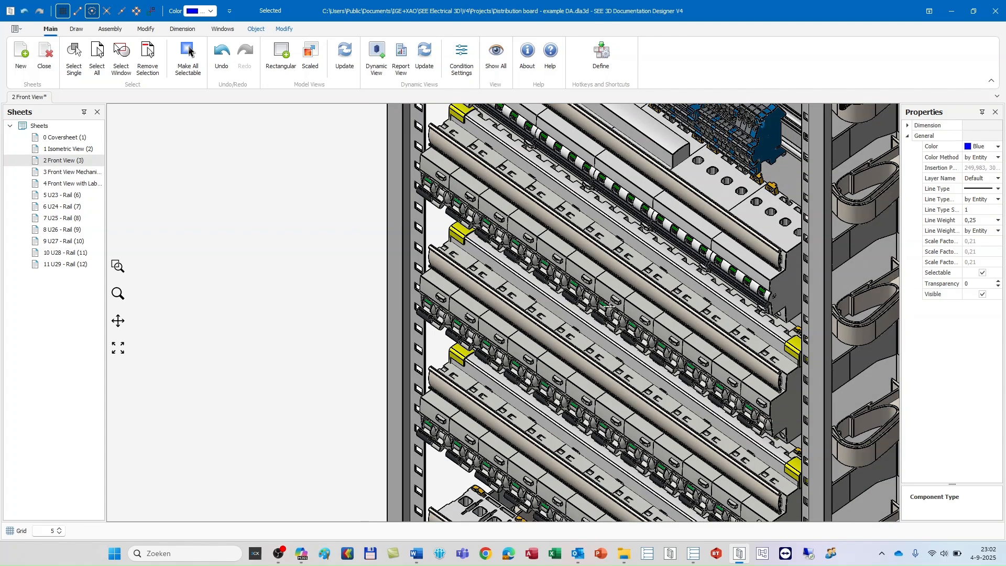
Examine the rendered isometric view of the cabinet interior and open the Front View Mechanical Parts sheet
{"action": "scroll", "coordinate": [613, 309], "scroll_direction": "up", "scroll_amount": 3}
{"action": "scroll", "coordinate": [614, 309], "scroll_direction": "down", "scroll_amount": 9}
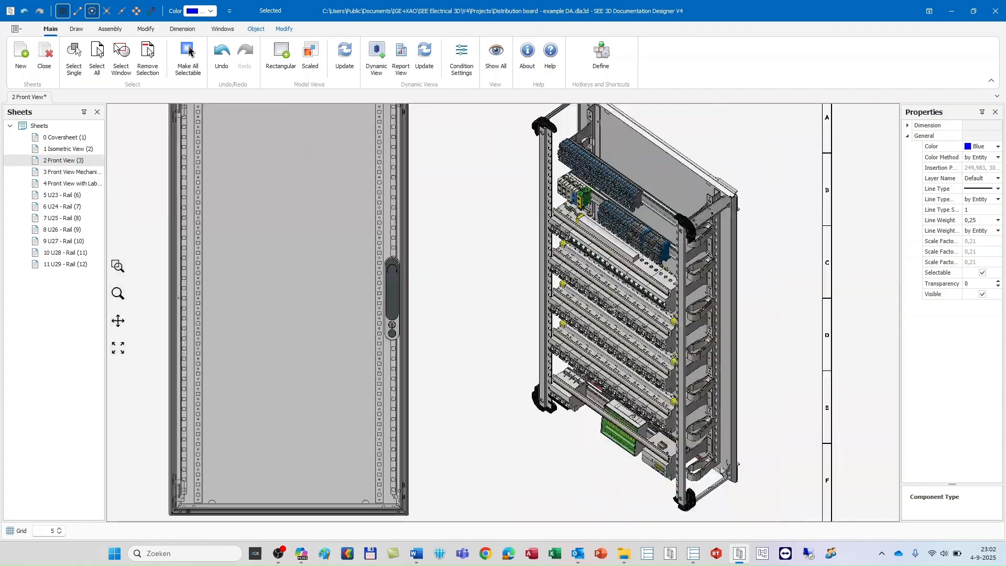
{"action": "scroll", "coordinate": [614, 309], "scroll_direction": "up", "scroll_amount": 3}
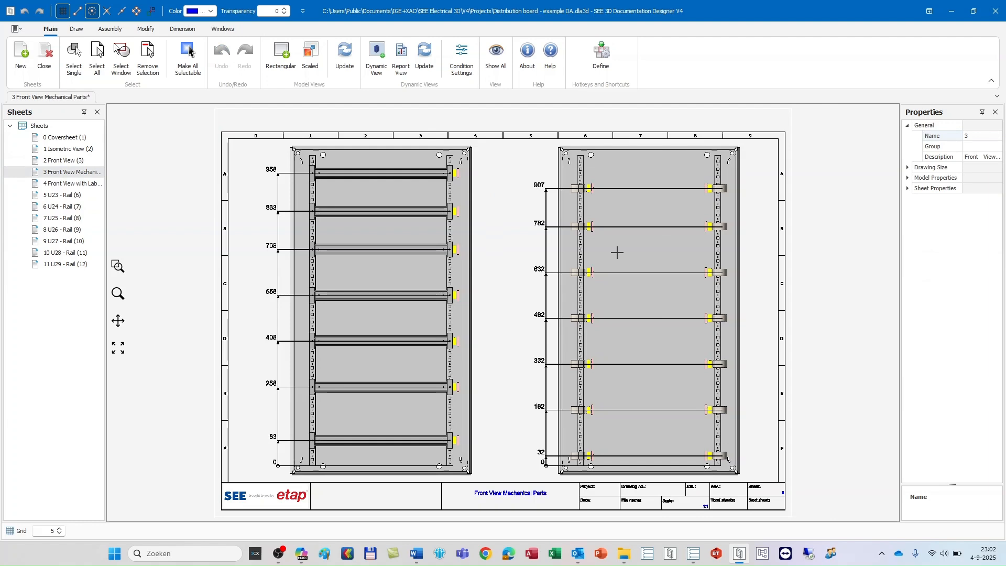
Examine the labels and height dimensions of the cable straps in the second cabinet view on the Front View Mechanical Parts sheet
{"action": "left_click", "coordinate": [617, 256]}
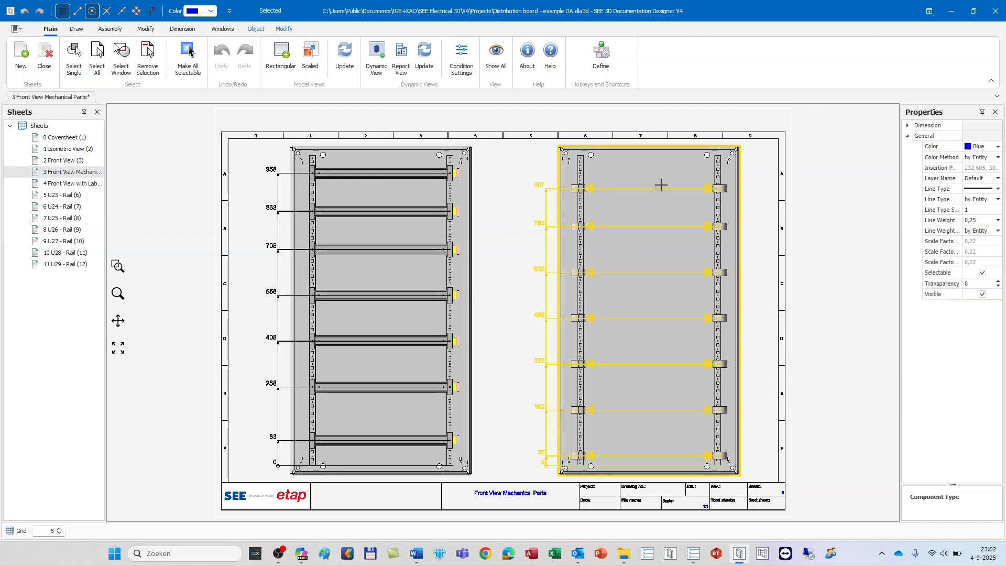
{"action": "scroll", "coordinate": [592, 226], "scroll_direction": "up", "scroll_amount": 2}
{"action": "scroll", "coordinate": [776, 159], "scroll_direction": "up", "scroll_amount": 2}
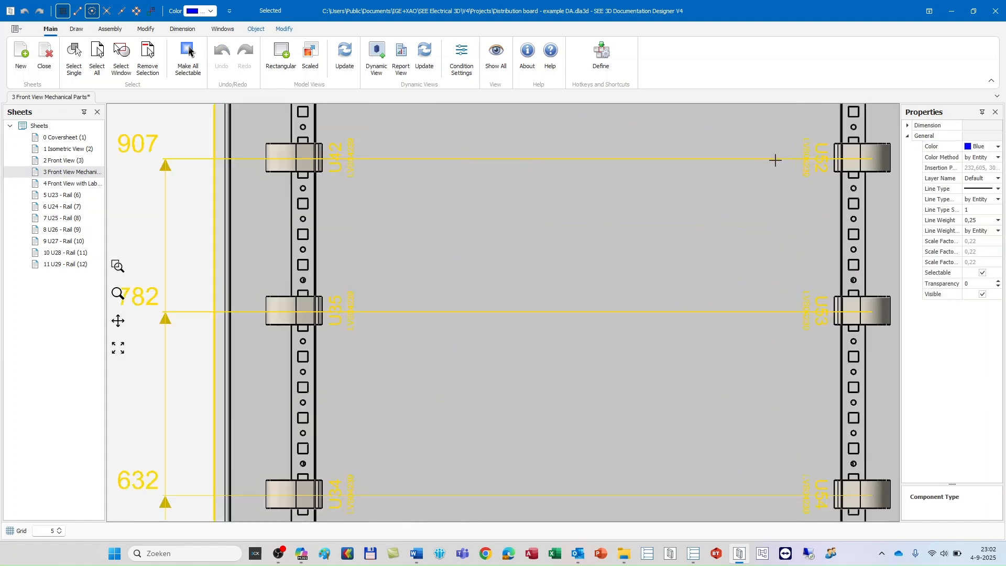
{"action": "left_click", "coordinate": [191, 223]}
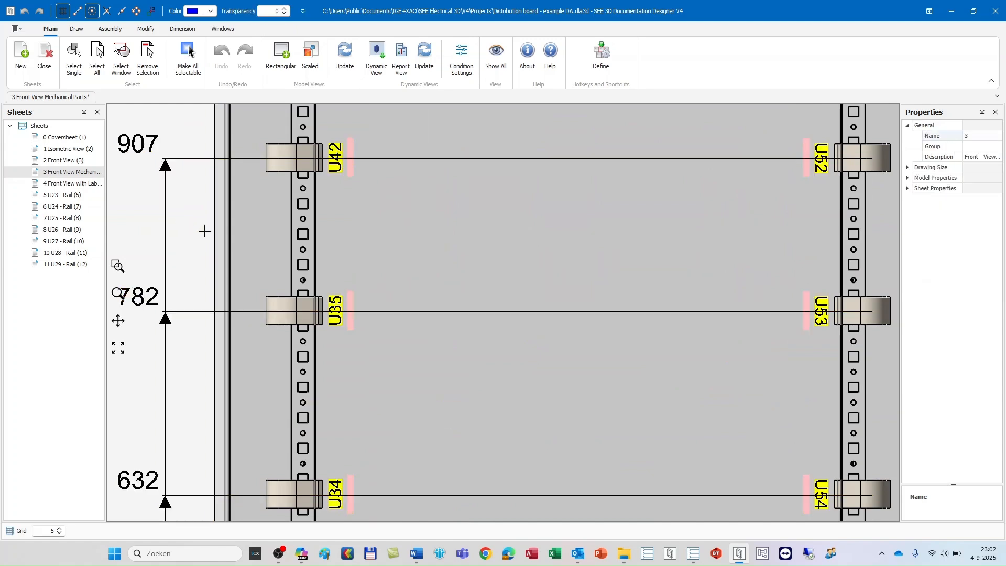
{"action": "scroll", "coordinate": [330, 271], "scroll_direction": "up", "scroll_amount": 2}
{"action": "scroll", "coordinate": [351, 317], "scroll_direction": "down", "scroll_amount": 5}
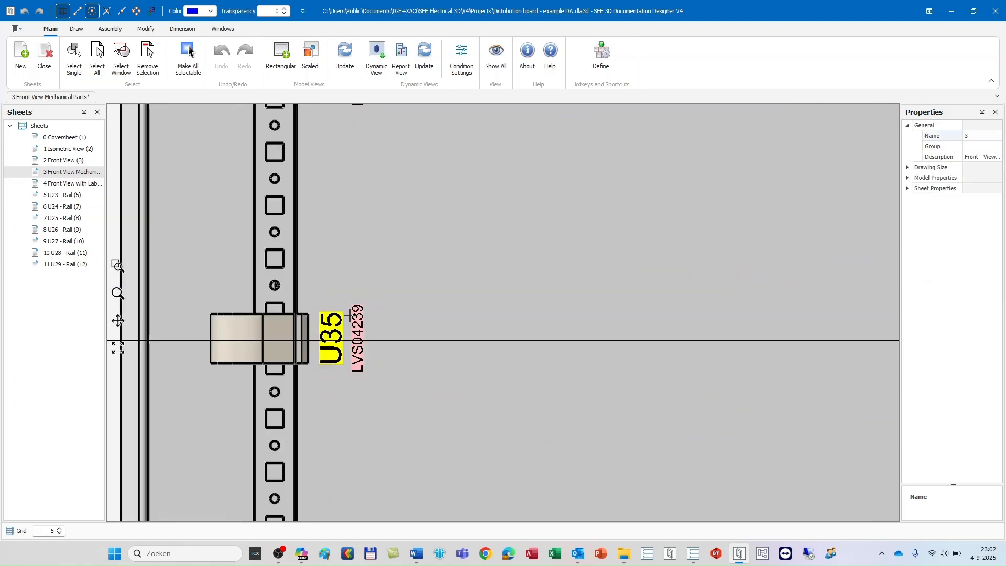
{"action": "scroll", "coordinate": [188, 316], "scroll_direction": "down", "scroll_amount": 1}
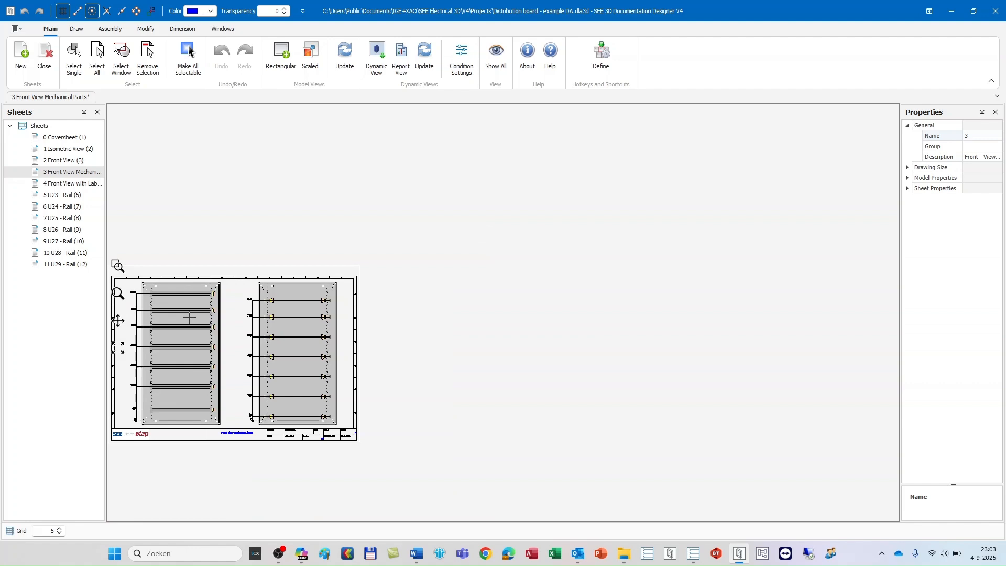
Examine the rail labels and height dimensions in the first cabinet view on the Front View Mechanical Parts sheet
{"action": "scroll", "coordinate": [158, 317], "scroll_direction": "up", "scroll_amount": 6}
{"action": "scroll", "coordinate": [205, 241], "scroll_direction": "down", "scroll_amount": 3}
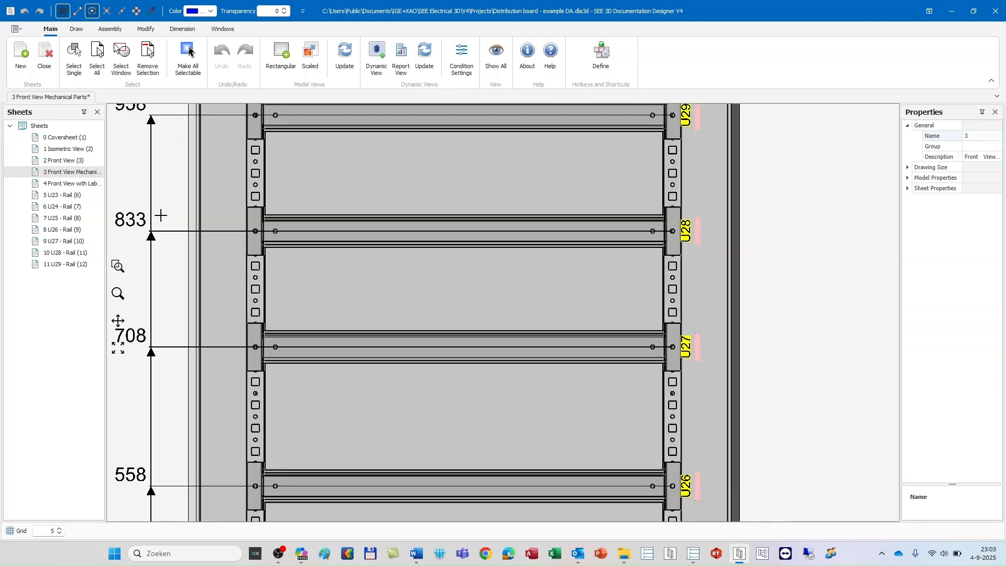
{"action": "scroll", "coordinate": [698, 344], "scroll_direction": "up", "scroll_amount": 2}
{"action": "scroll", "coordinate": [697, 344], "scroll_direction": "up", "scroll_amount": 2}
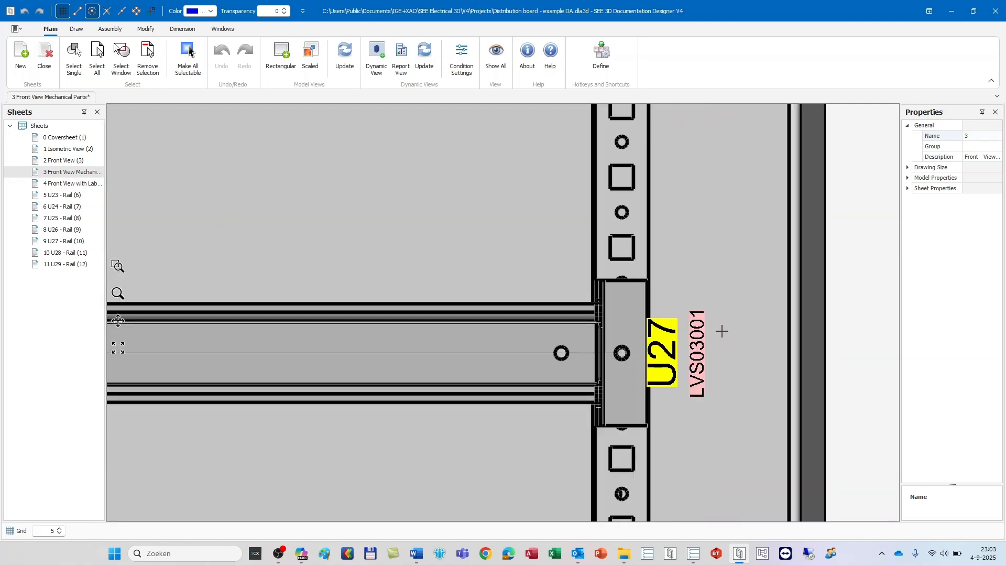
{"action": "scroll", "coordinate": [675, 371], "scroll_direction": "down", "scroll_amount": 5}
{"action": "scroll", "coordinate": [238, 366], "scroll_direction": "up", "scroll_amount": 3}
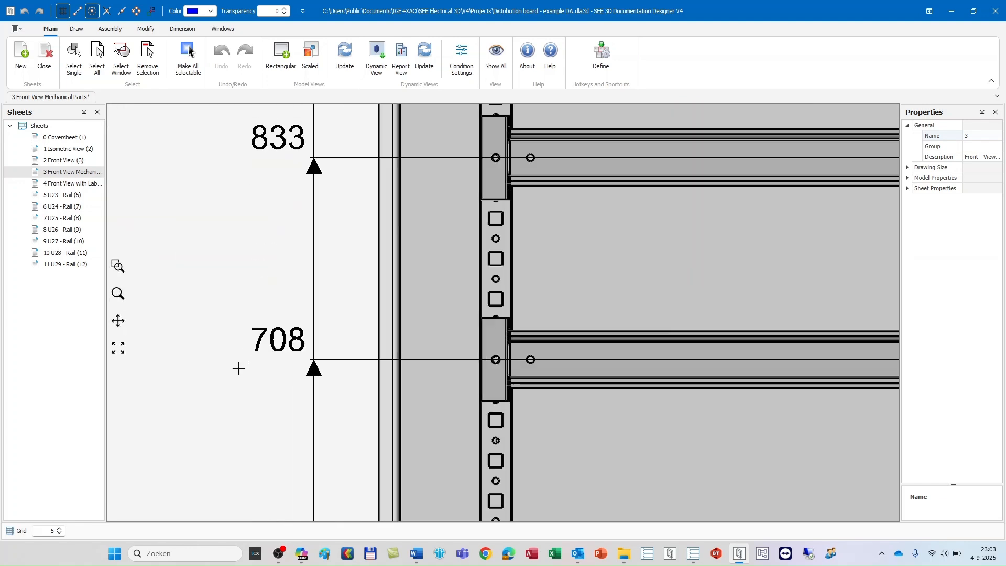
{"action": "scroll", "coordinate": [288, 351], "scroll_direction": "down", "scroll_amount": 4}
{"action": "scroll", "coordinate": [291, 352], "scroll_direction": "down", "scroll_amount": 2}
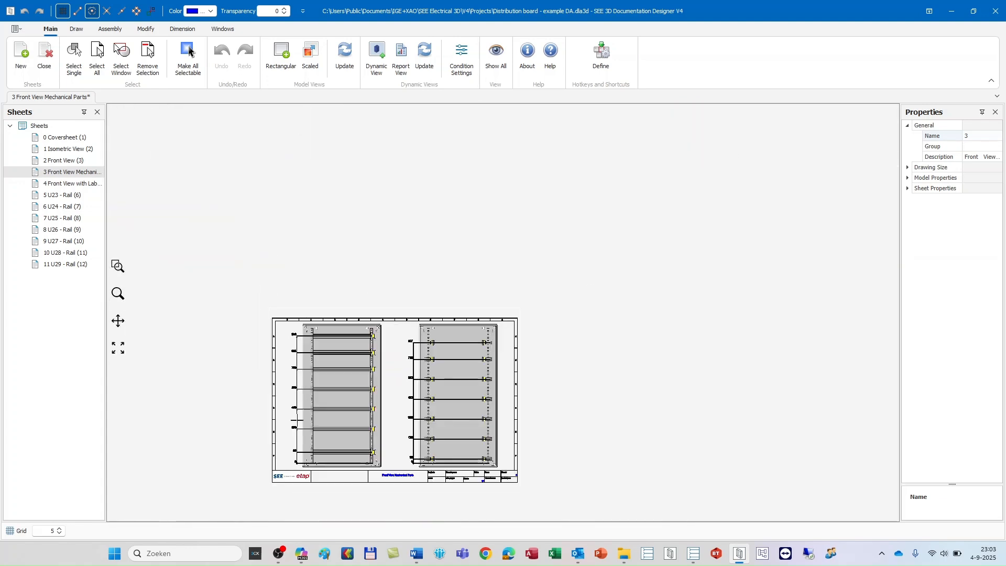
{"action": "scroll", "coordinate": [299, 462], "scroll_direction": "up", "scroll_amount": 3}
{"action": "scroll", "coordinate": [299, 462], "scroll_direction": "down", "scroll_amount": 3}
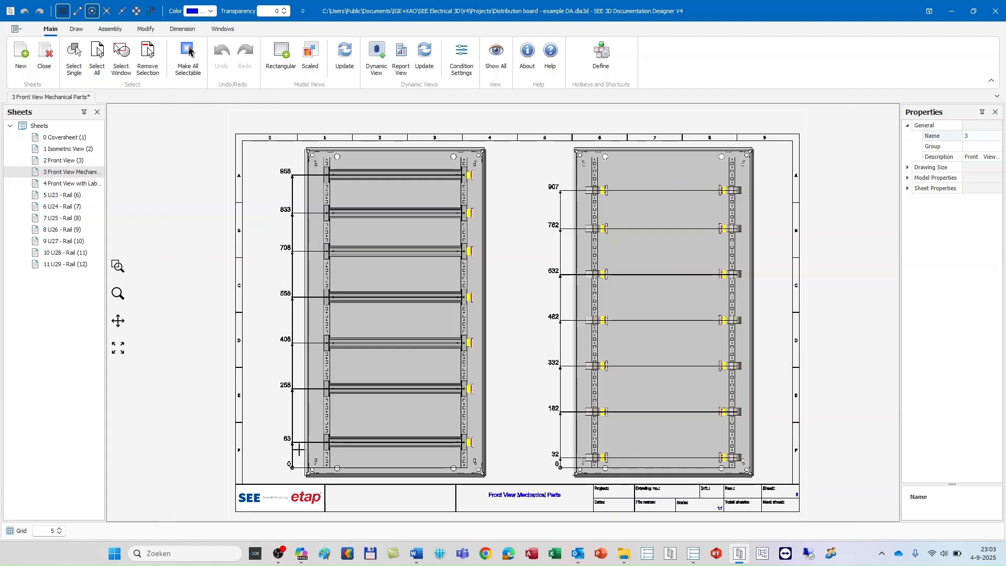
Delete the cable strap view and draw a new dynamic view frame in its place, starting at about X 210, Y 270
{"action": "left_click", "coordinate": [620, 344]}
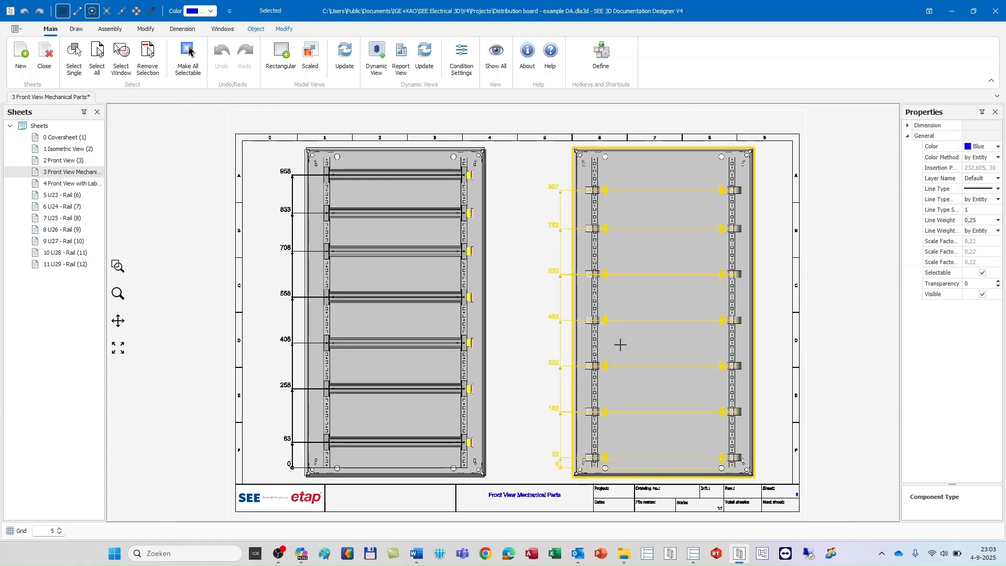
{"action": "key", "text": "Delete"}
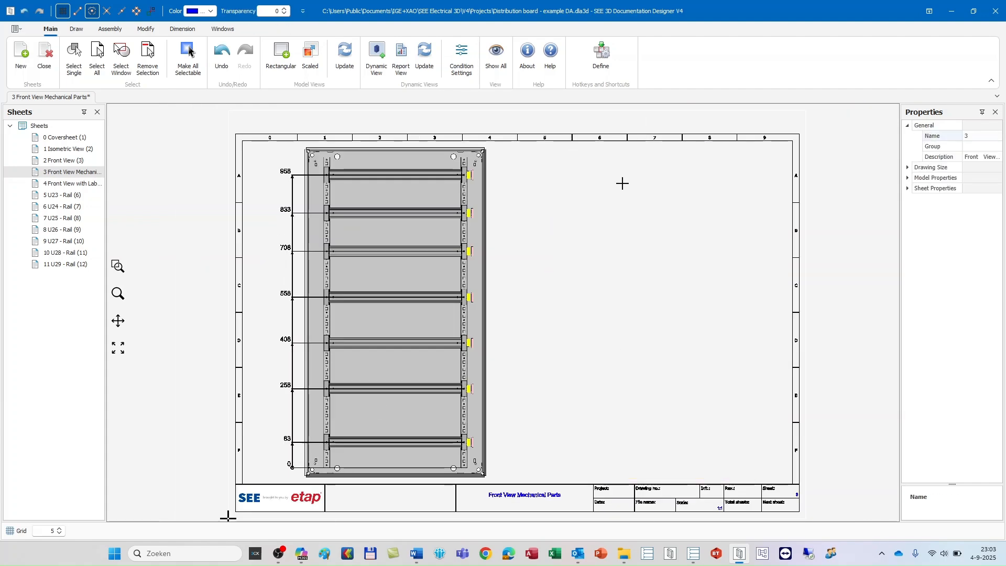
{"action": "left_click", "coordinate": [394, 72]}
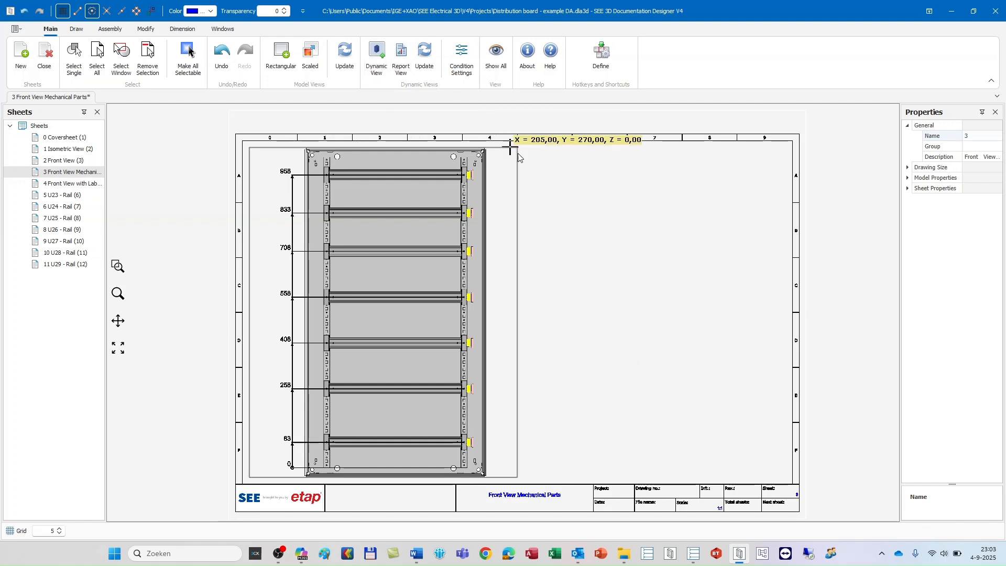
{"action": "left_click", "coordinate": [518, 148]}
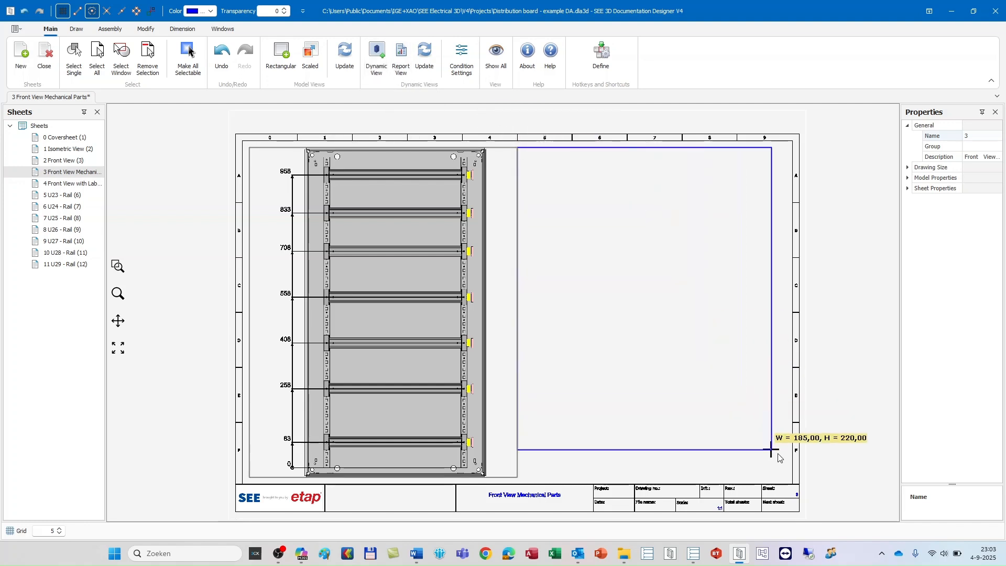
{"action": "left_click", "coordinate": [786, 479]}
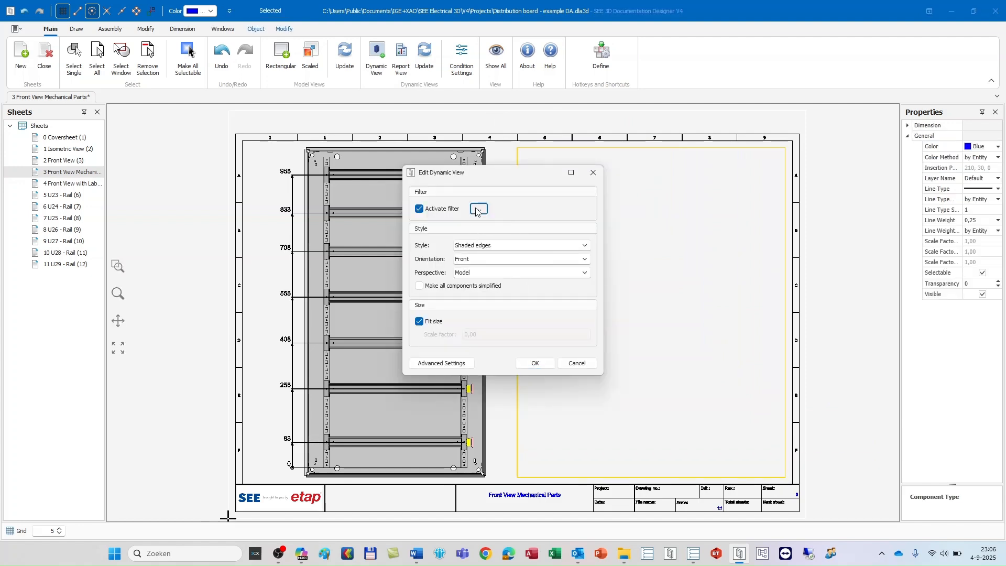
Define the new view's filter as System.Functional Description equal to Backplate or Cable Strap, and generate the view
{"action": "left_click", "coordinate": [478, 209]}
{"action": "left_click", "coordinate": [438, 212]}
{"action": "left_click", "coordinate": [468, 241]}
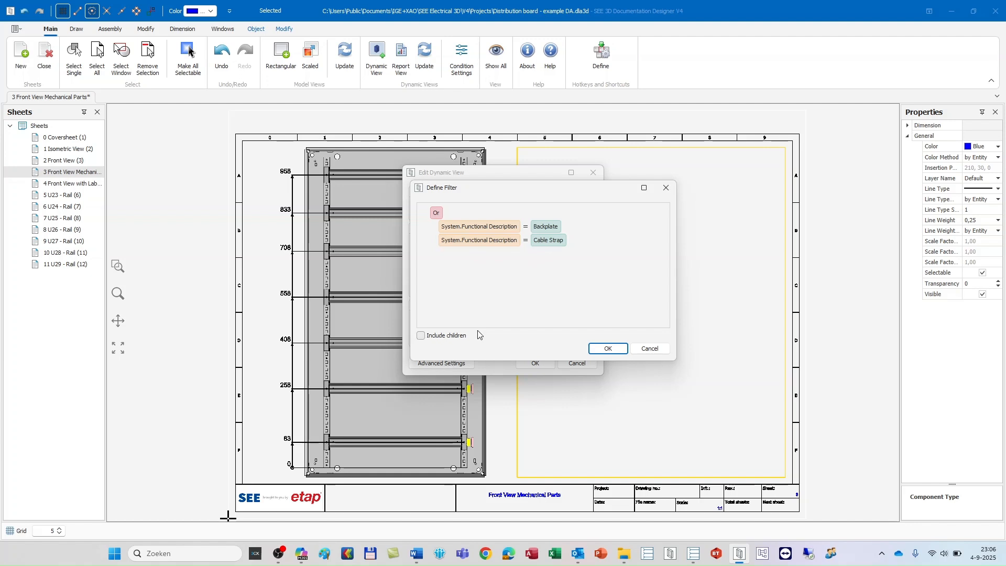
{"action": "left_click", "coordinate": [608, 348]}
{"action": "left_click", "coordinate": [536, 364]}
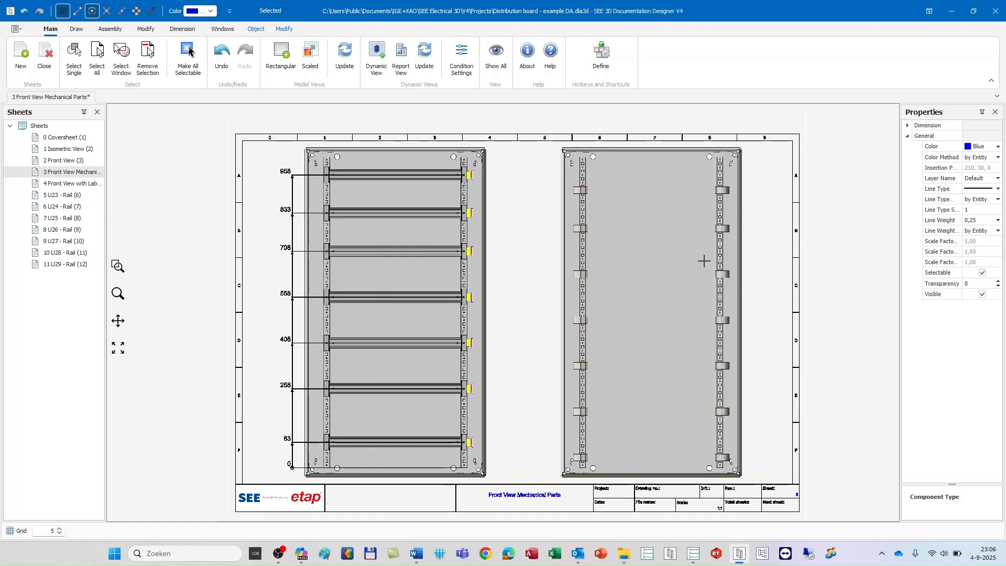
Set the image resolution of the new cable strap view to 8192 in its advanced settings
{"action": "scroll", "coordinate": [592, 196], "scroll_direction": "up", "scroll_amount": 5}
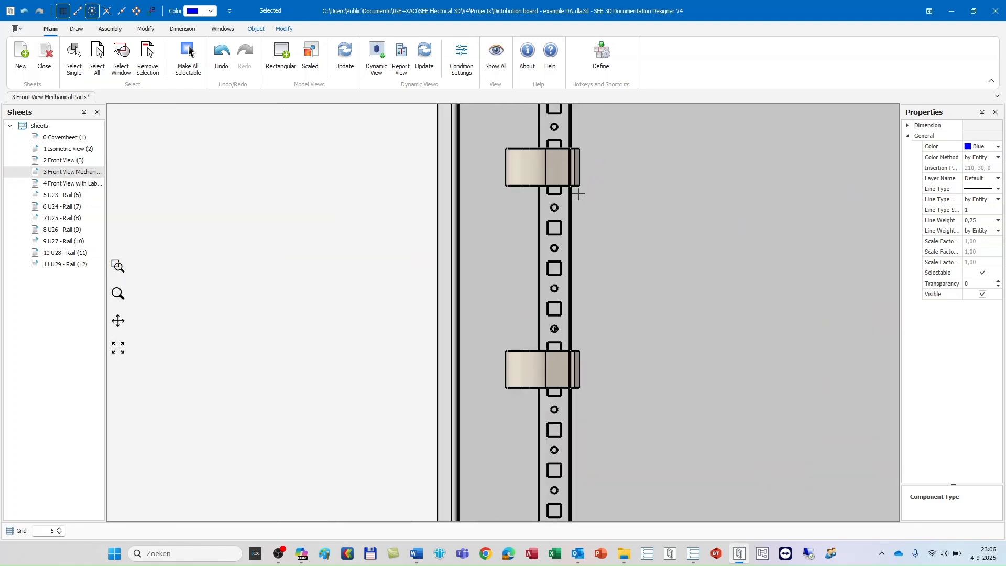
{"action": "scroll", "coordinate": [578, 194], "scroll_direction": "down", "scroll_amount": 4}
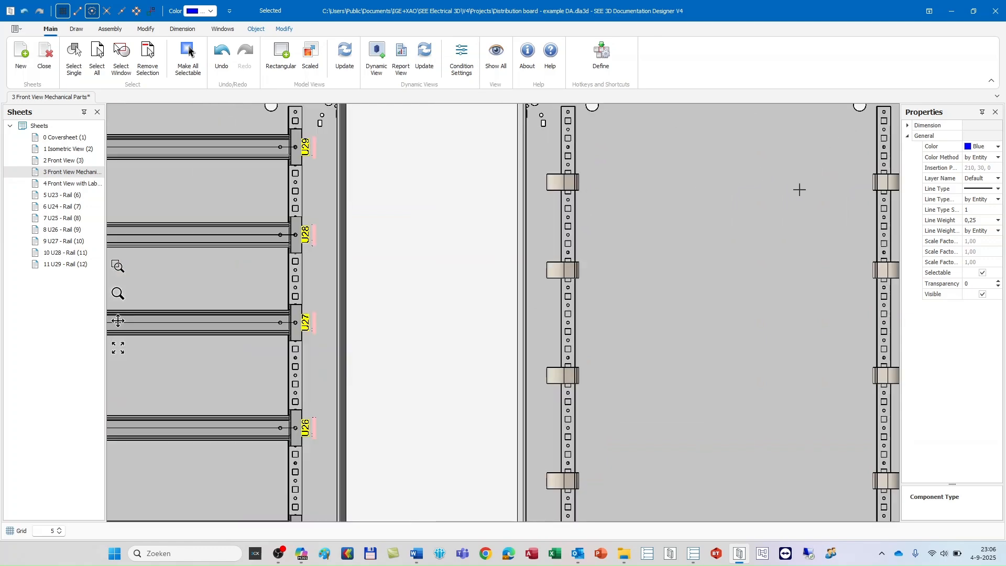
{"action": "scroll", "coordinate": [799, 194], "scroll_direction": "down", "scroll_amount": 1}
{"action": "scroll", "coordinate": [791, 215], "scroll_direction": "down", "scroll_amount": 3}
{"action": "scroll", "coordinate": [777, 265], "scroll_direction": "up", "scroll_amount": 4}
{"action": "left_click", "coordinate": [778, 269]}
{"action": "right_click", "coordinate": [777, 269]}
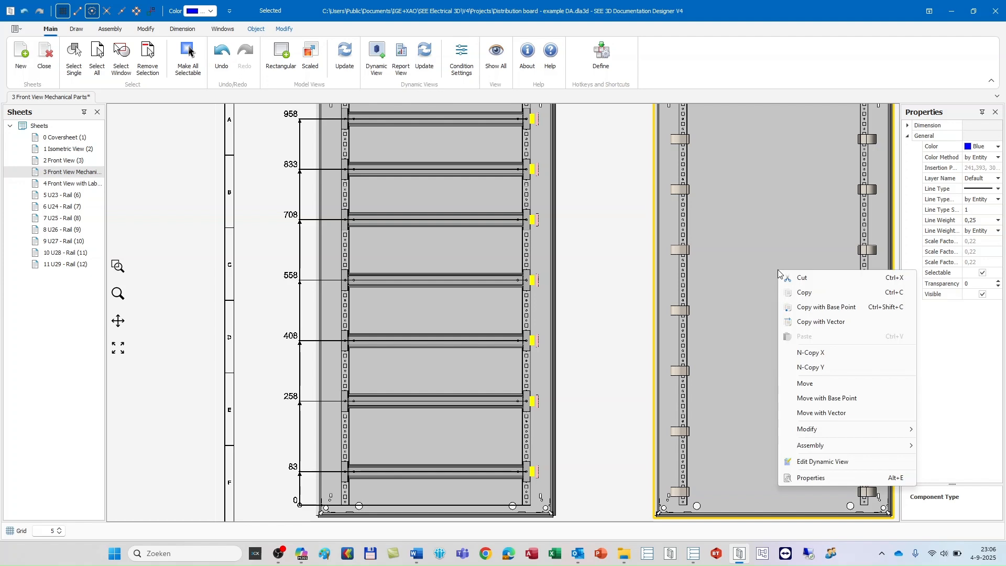
{"action": "left_click", "coordinate": [820, 466]}
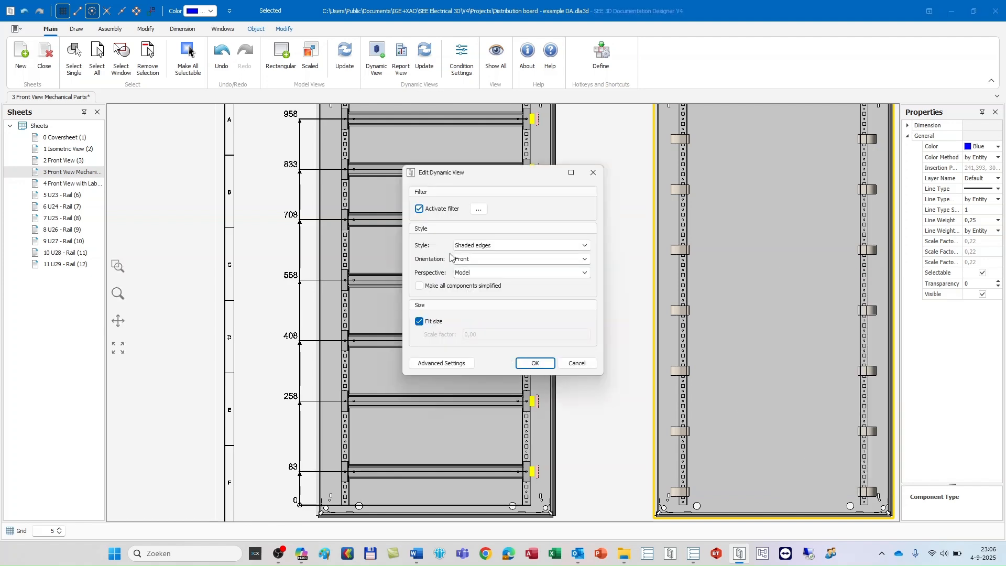
{"action": "left_click", "coordinate": [451, 370]}
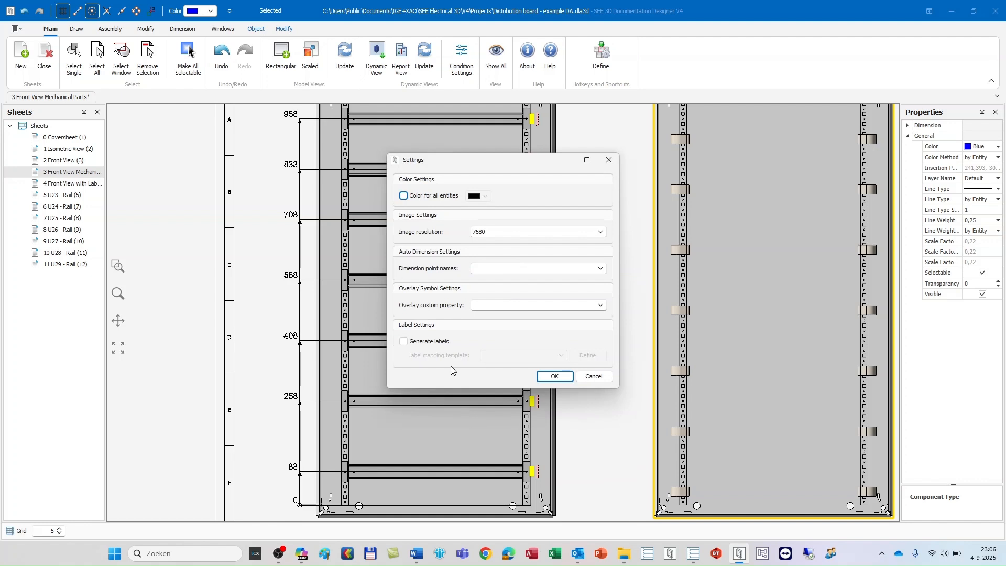
{"action": "left_click", "coordinate": [599, 232]}
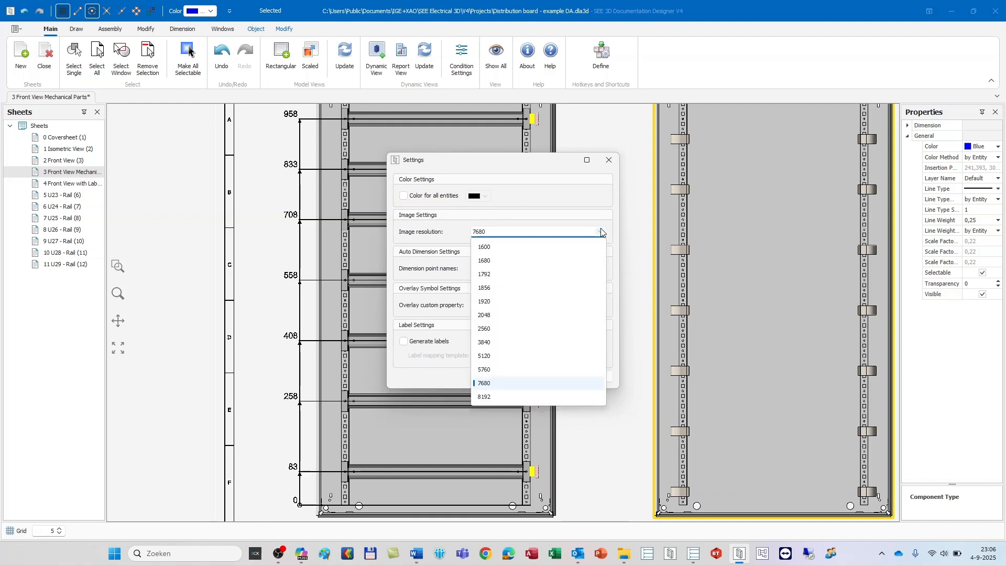
{"action": "left_click", "coordinate": [535, 397]}
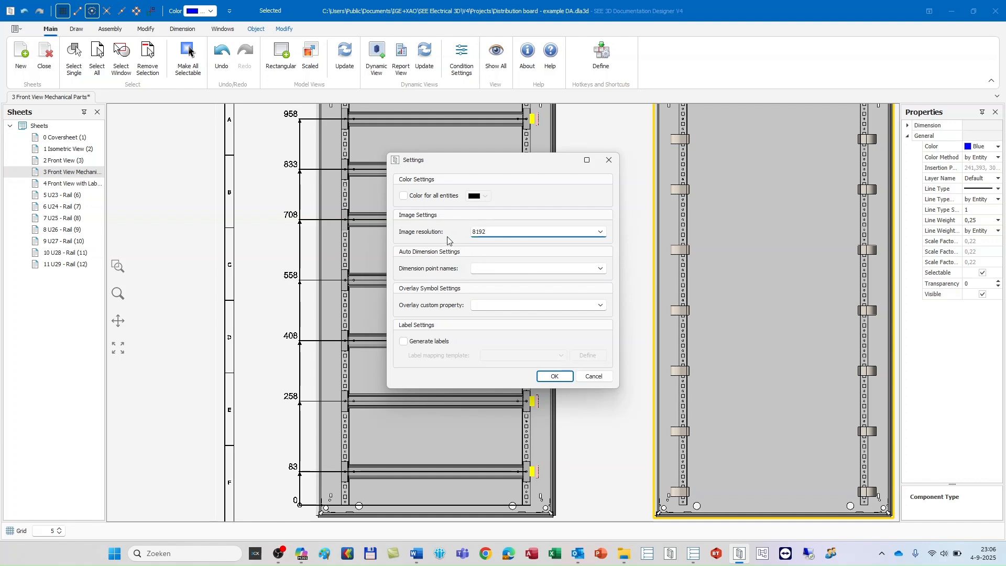
Choose CSV as the auto dimension point name for the cable strap view and apply the settings
{"action": "left_click", "coordinate": [600, 269]}
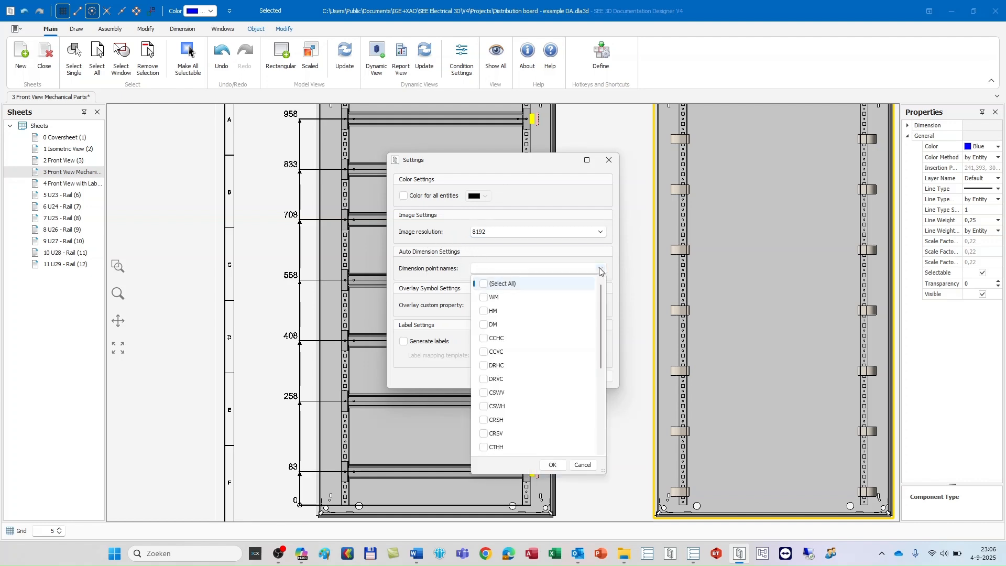
{"action": "left_click_drag", "start_coordinate": [602, 309], "coordinate": [599, 403]}
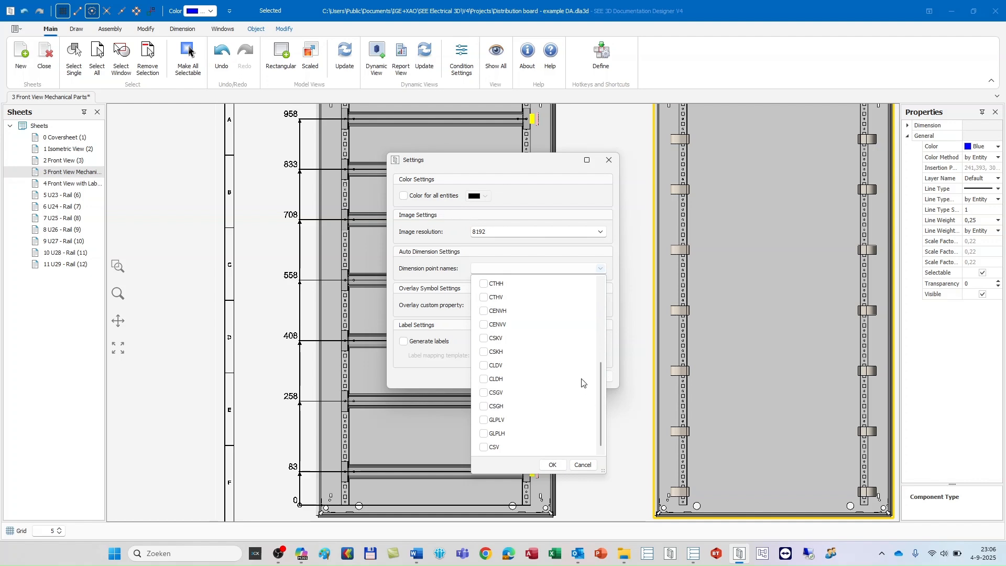
{"action": "left_click", "coordinate": [484, 447]}
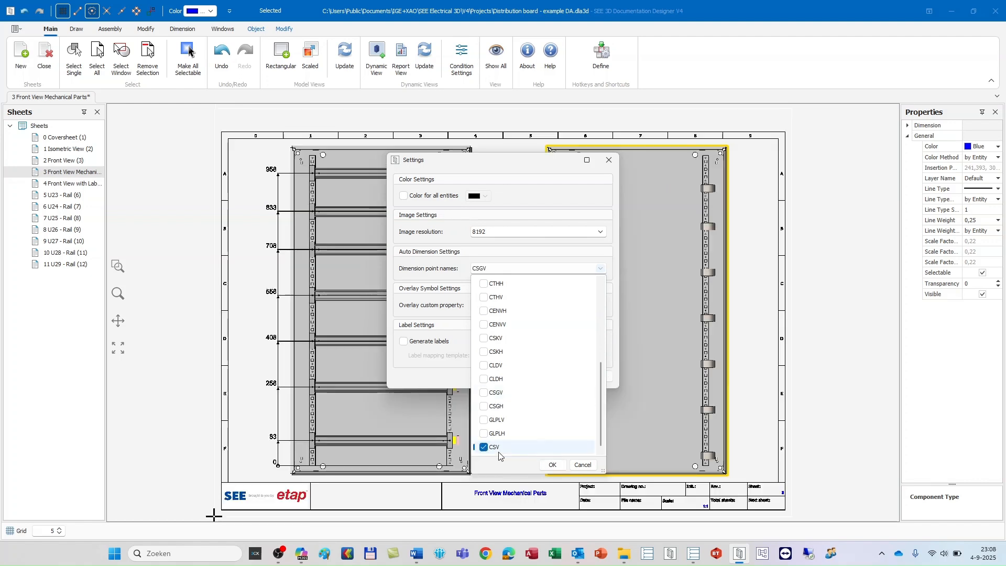
{"action": "left_click", "coordinate": [554, 466]}
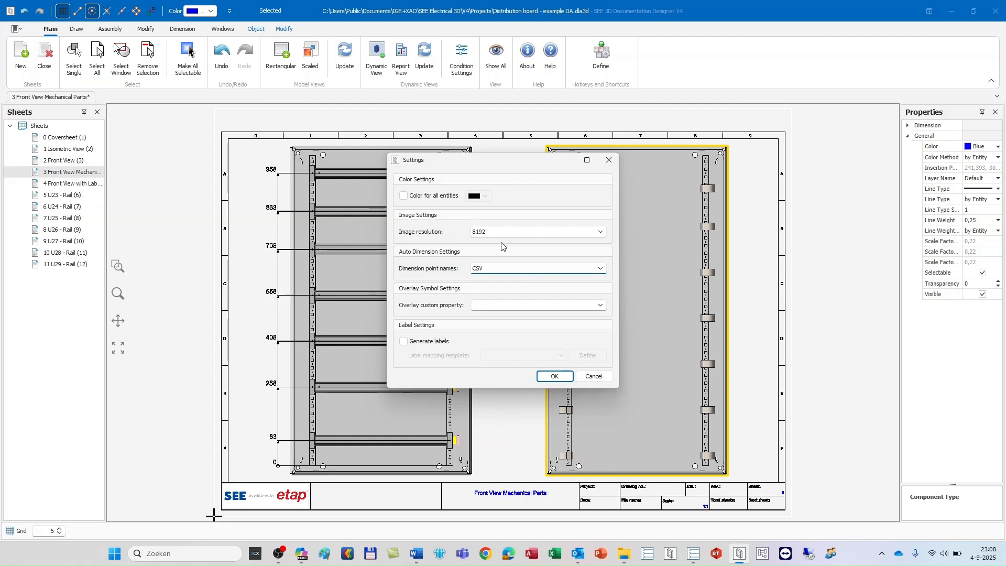
{"action": "left_click", "coordinate": [561, 377]}
{"action": "left_click", "coordinate": [539, 363]}
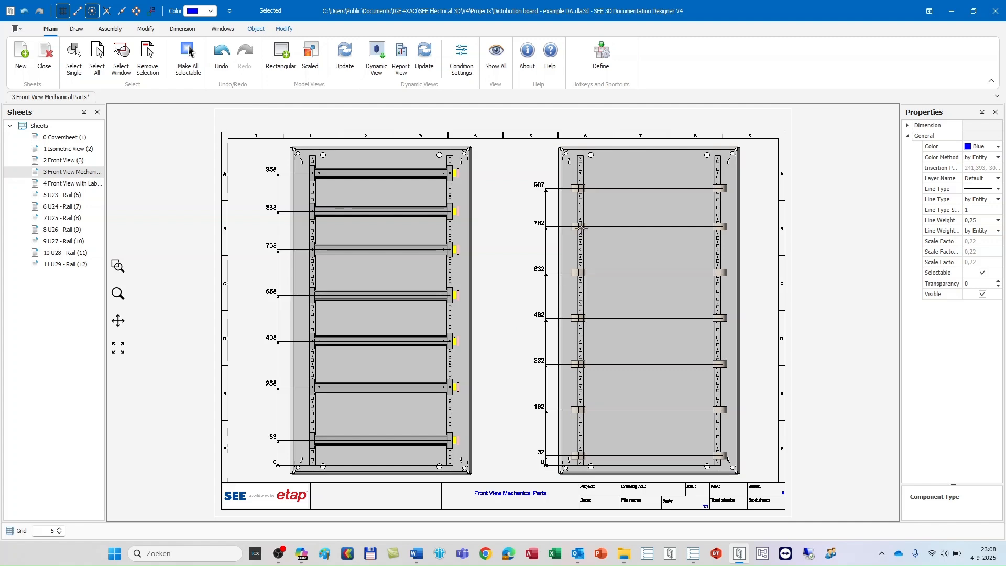
Examine the automatic height dimensions of the cable straps from the zero point upward
{"action": "scroll", "coordinate": [582, 227], "scroll_direction": "up", "scroll_amount": 4}
{"action": "scroll", "coordinate": [540, 479], "scroll_direction": "down", "scroll_amount": 5}
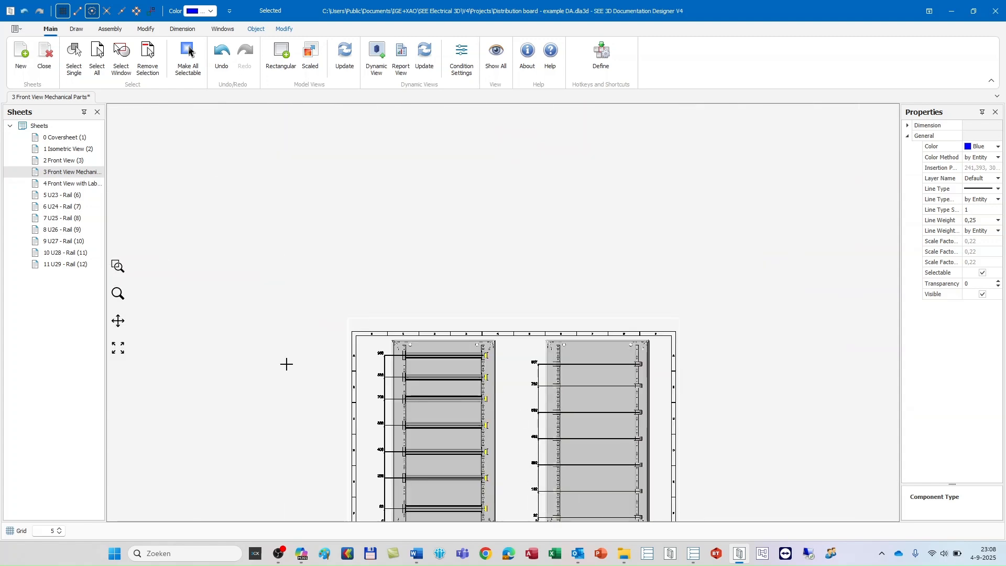
{"action": "left_click", "coordinate": [118, 347]}
{"action": "scroll", "coordinate": [550, 465], "scroll_direction": "up", "scroll_amount": 3}
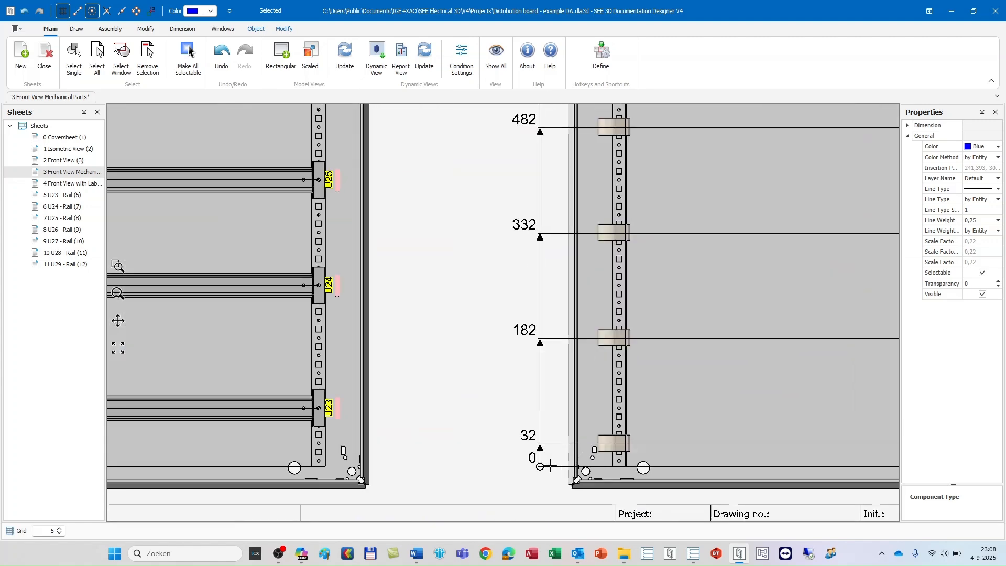
{"action": "scroll", "coordinate": [550, 465], "scroll_direction": "up", "scroll_amount": 3}
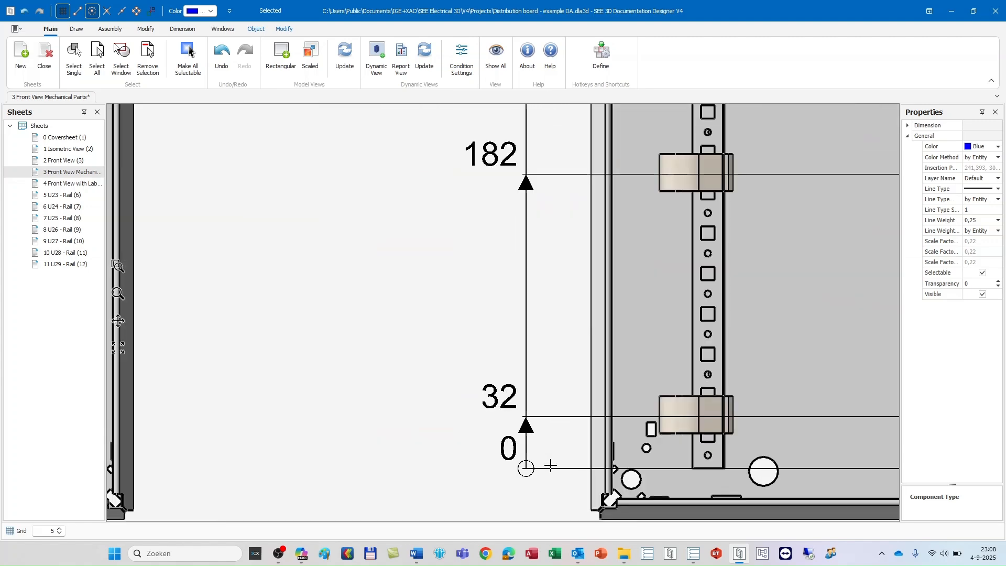
{"action": "scroll", "coordinate": [550, 464], "scroll_direction": "down", "scroll_amount": 4}
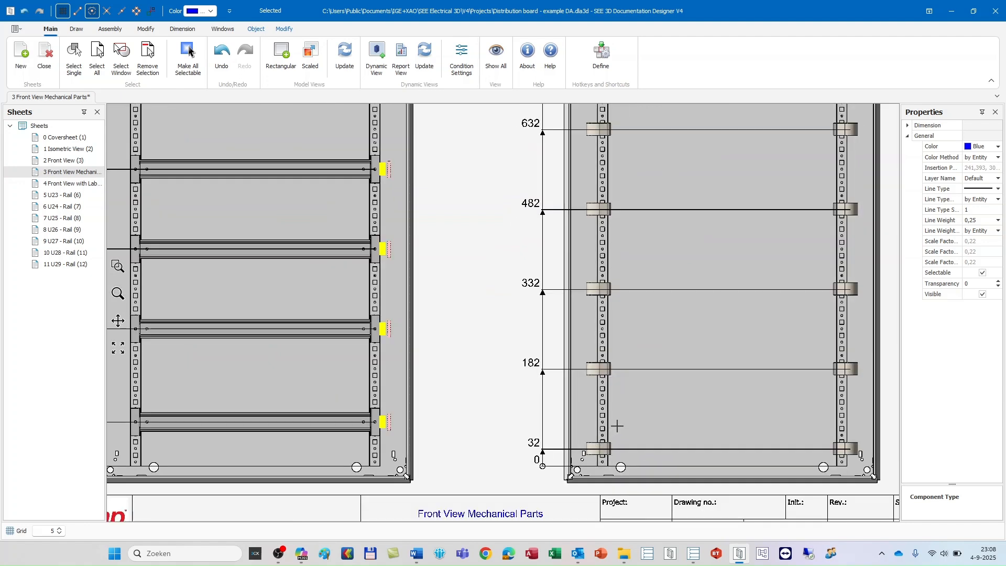
Turn on label generation in the cable strap view's advanced settings
{"action": "left_click", "coordinate": [642, 416]}
{"action": "right_click", "coordinate": [643, 416]}
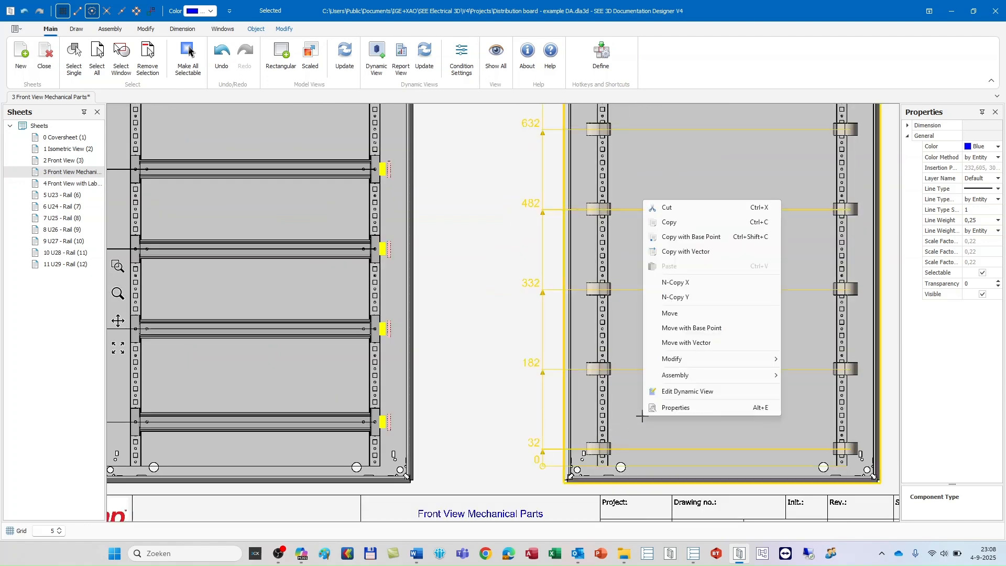
{"action": "left_click", "coordinate": [706, 397]}
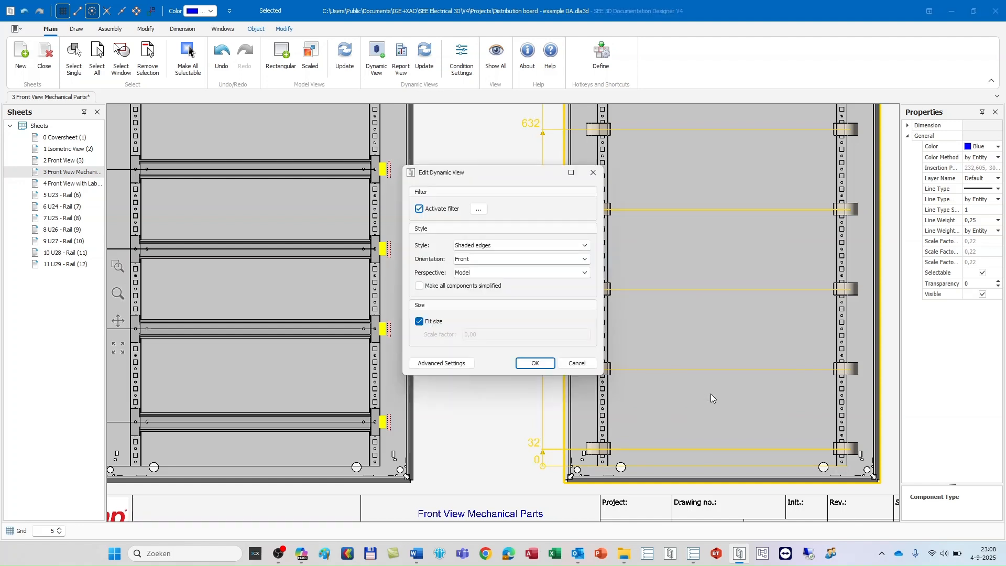
{"action": "left_click", "coordinate": [451, 367]}
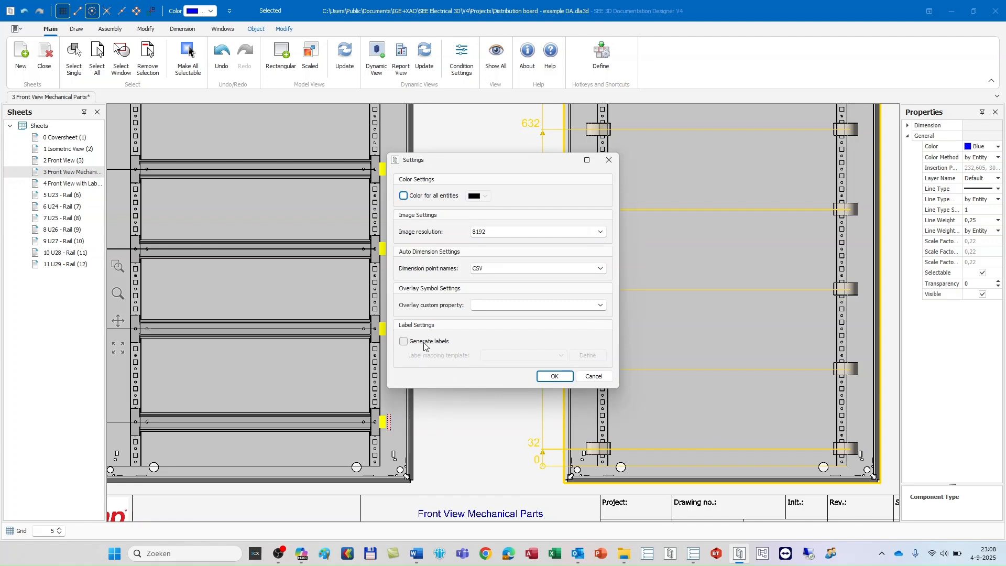
{"action": "left_click", "coordinate": [424, 343]}
Choose Labels DA Mechanical as the cable strap view's label mapping template, apply the settings and check the generated labels
{"action": "left_click", "coordinate": [564, 357]}
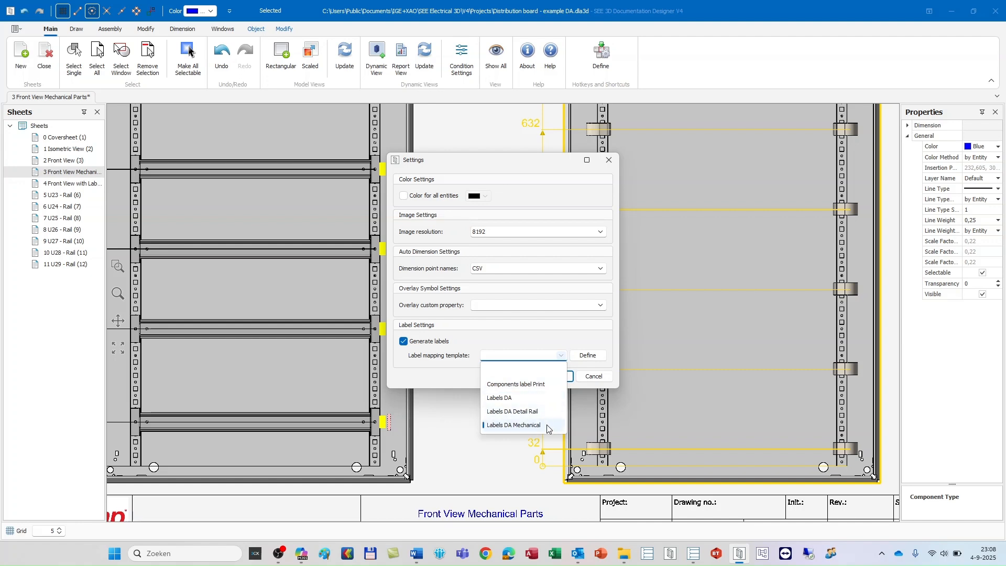
{"action": "left_click", "coordinate": [548, 426]}
{"action": "left_click", "coordinate": [555, 377]}
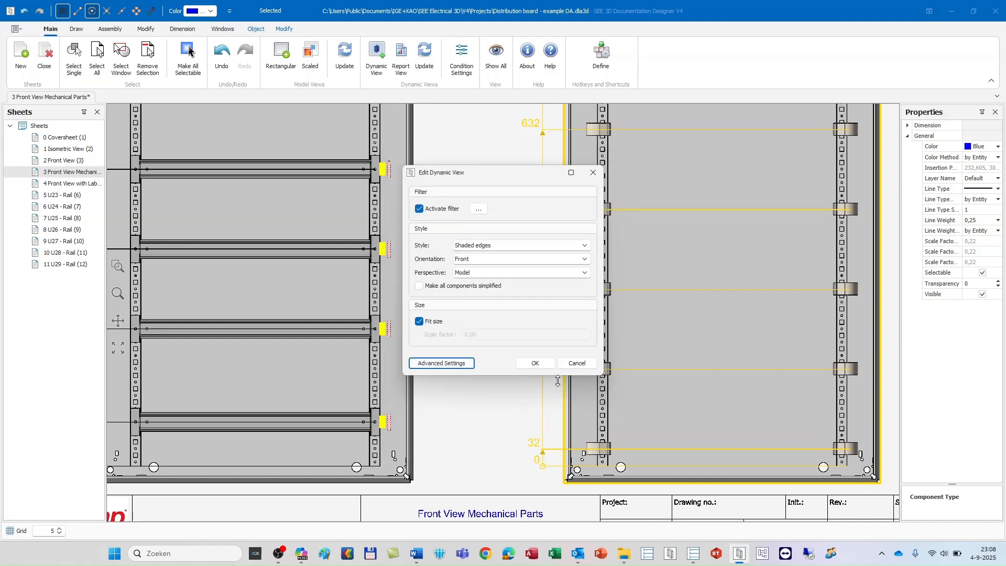
{"action": "left_click", "coordinate": [544, 364]}
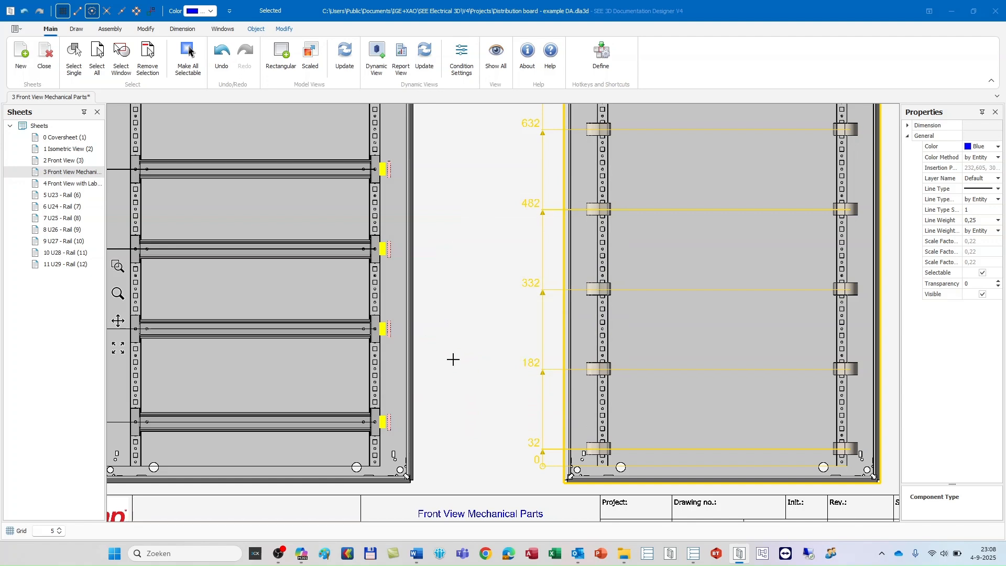
{"action": "left_click", "coordinate": [628, 265]}
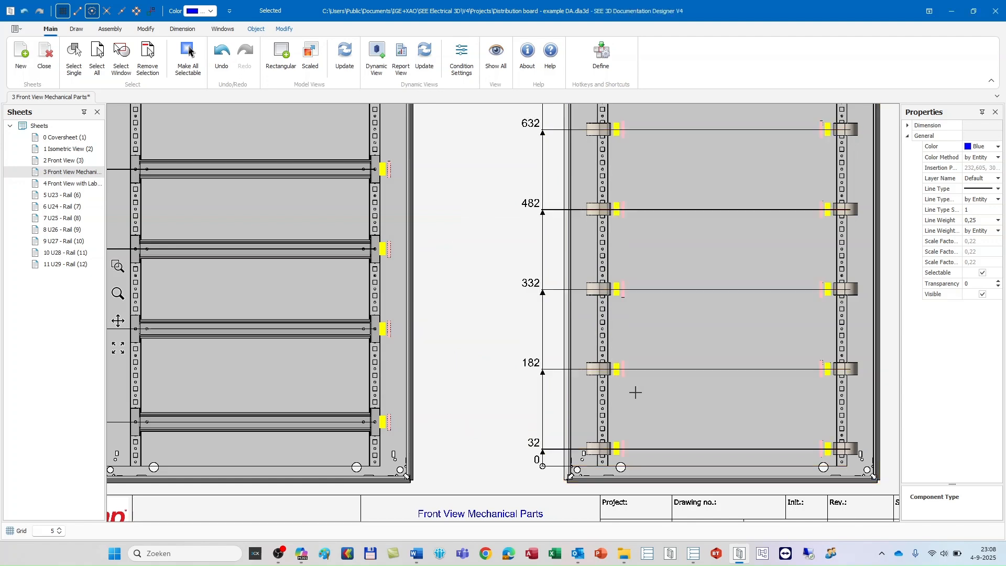
{"action": "scroll", "coordinate": [614, 371], "scroll_direction": "up", "scroll_amount": 6}
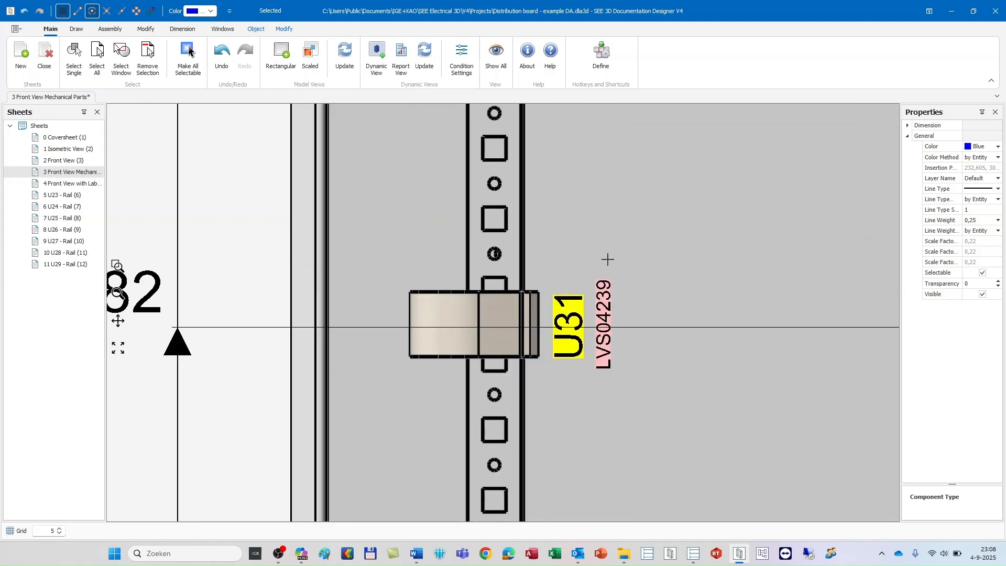
{"action": "scroll", "coordinate": [578, 354], "scroll_direction": "down", "scroll_amount": 7}
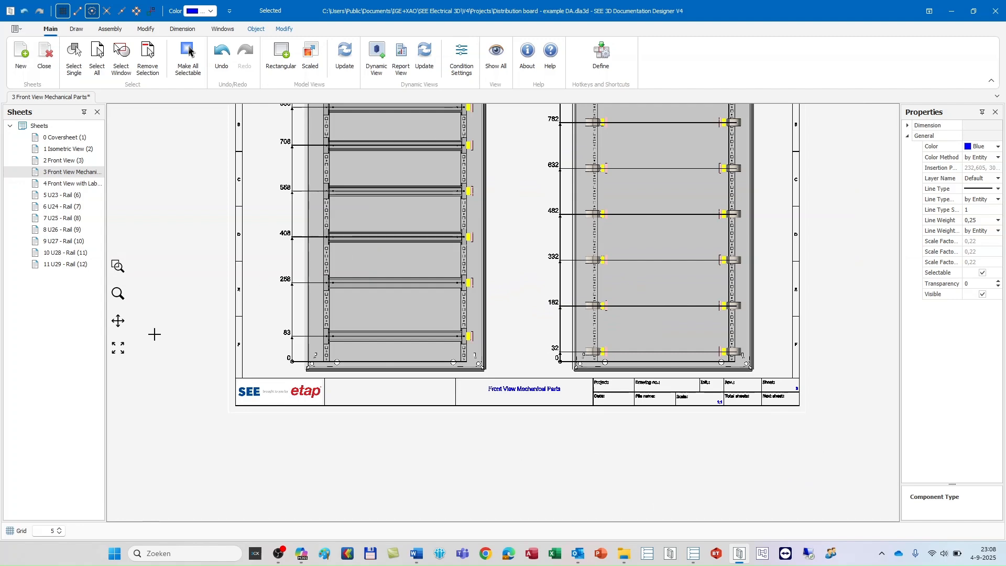
{"action": "left_click", "coordinate": [118, 348]}
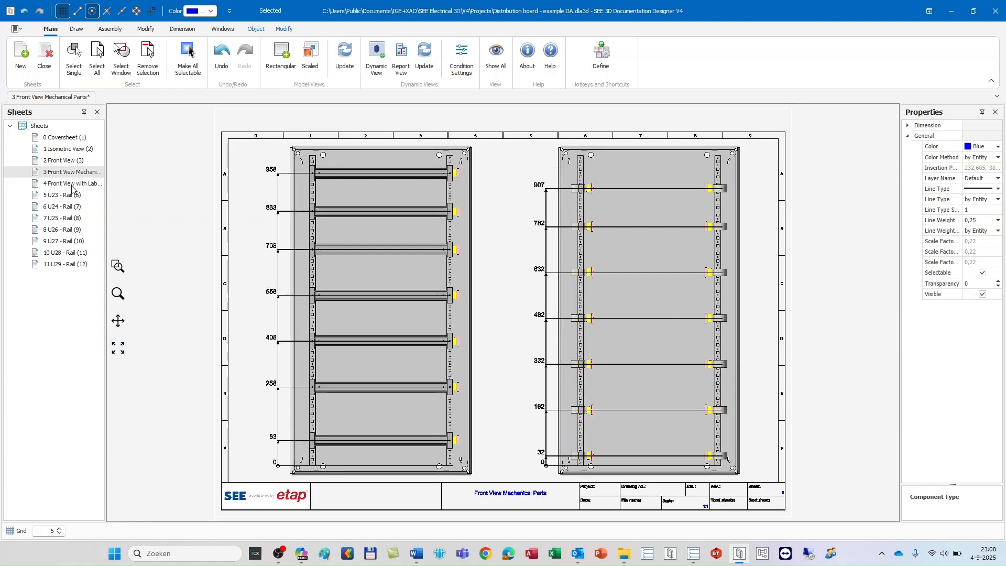
Open sheet 4 Front View with Labels and review the label settings of its component view without changing them
{"action": "double_click", "coordinate": [72, 184]}
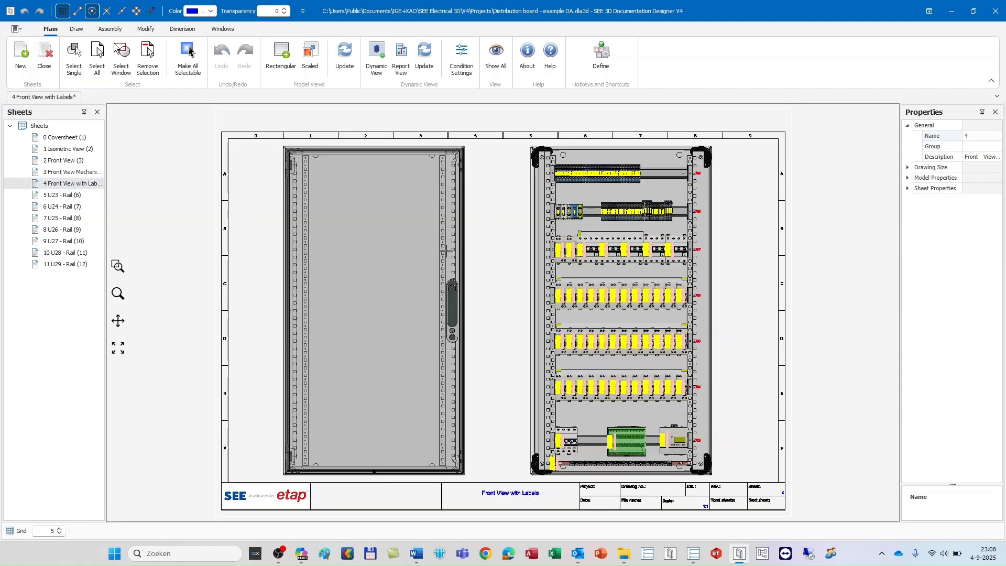
{"action": "scroll", "coordinate": [597, 291], "scroll_direction": "up", "scroll_amount": 8}
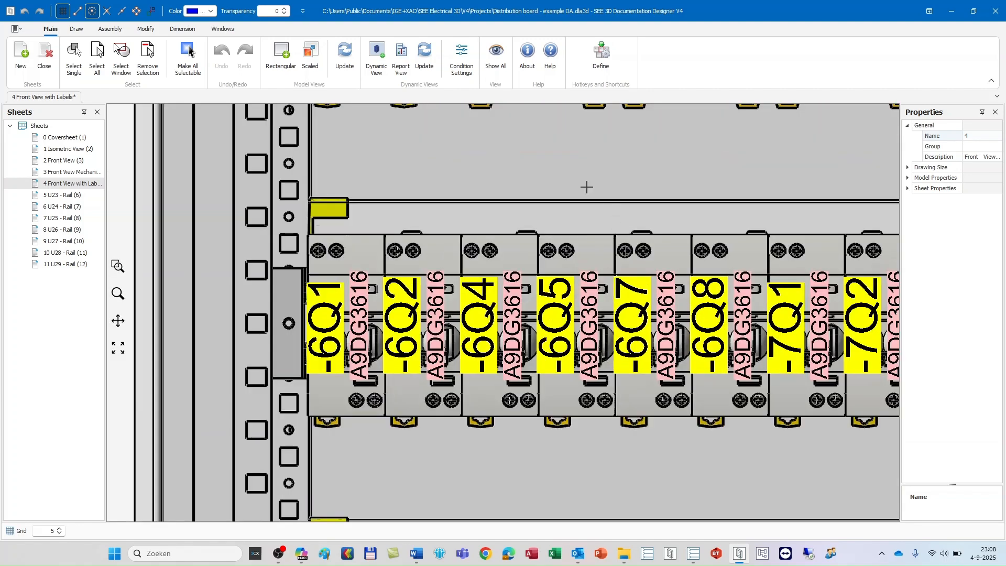
{"action": "left_click", "coordinate": [572, 177]}
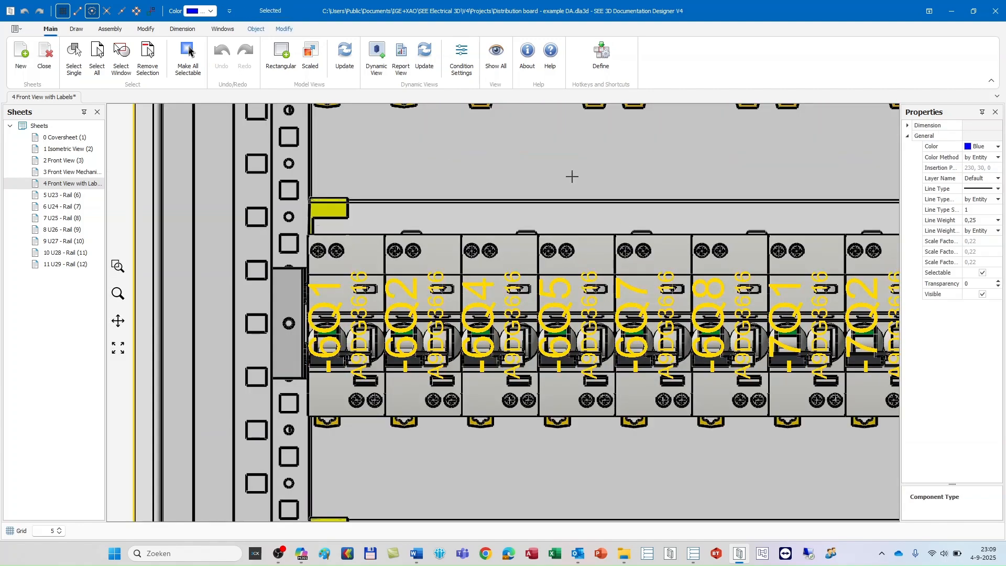
{"action": "right_click", "coordinate": [573, 179]}
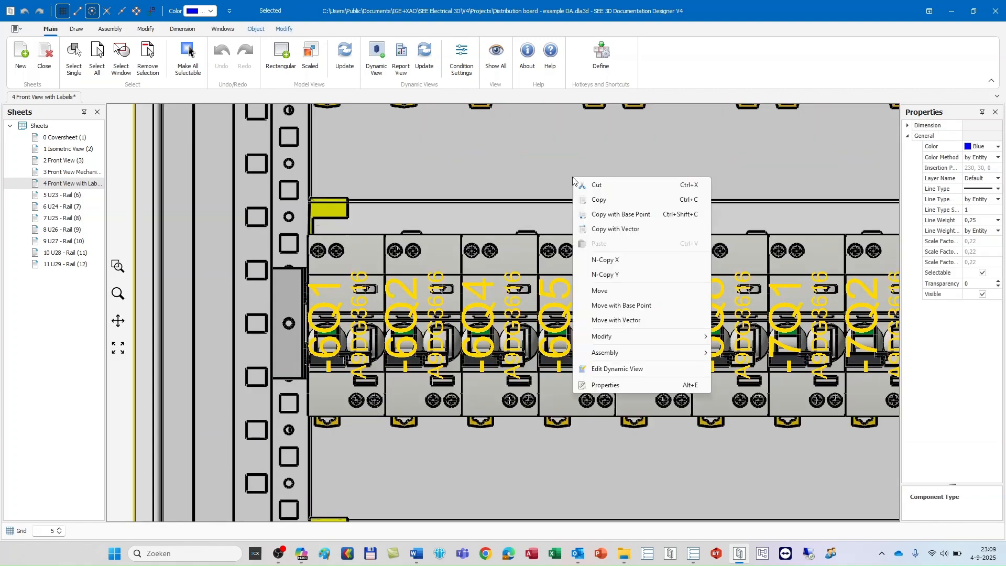
{"action": "left_click", "coordinate": [628, 369]}
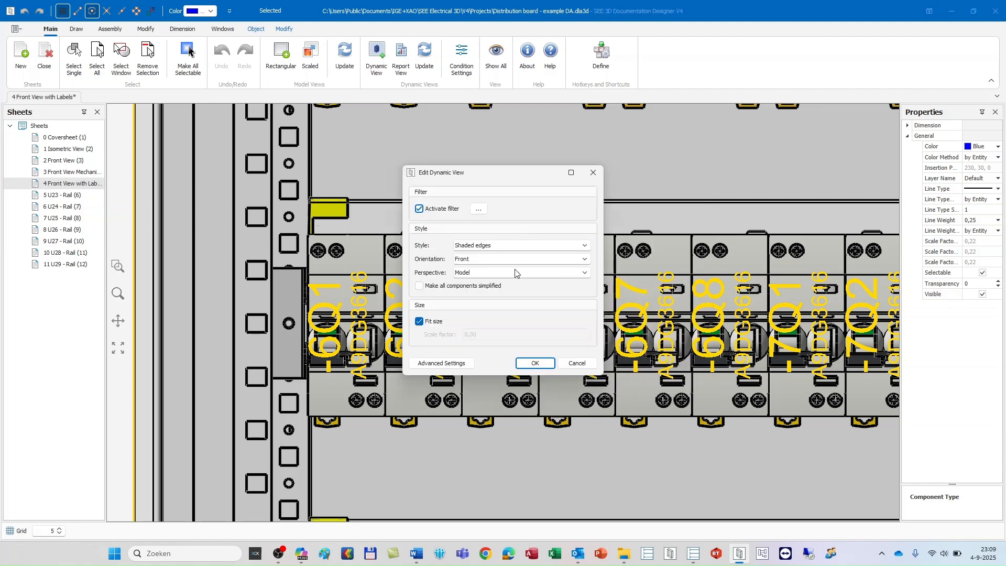
{"action": "left_click", "coordinate": [443, 363]}
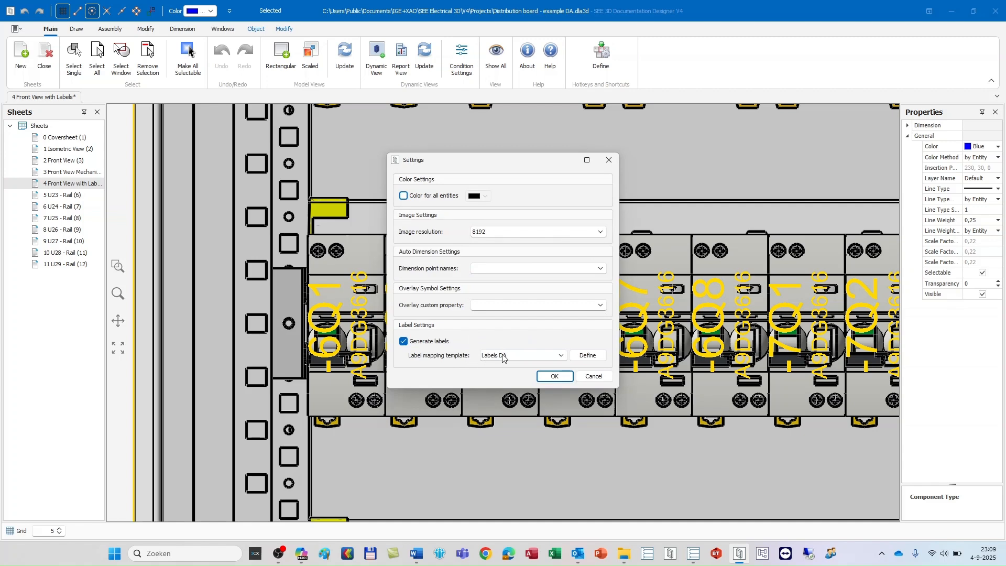
{"action": "left_click", "coordinate": [585, 377]}
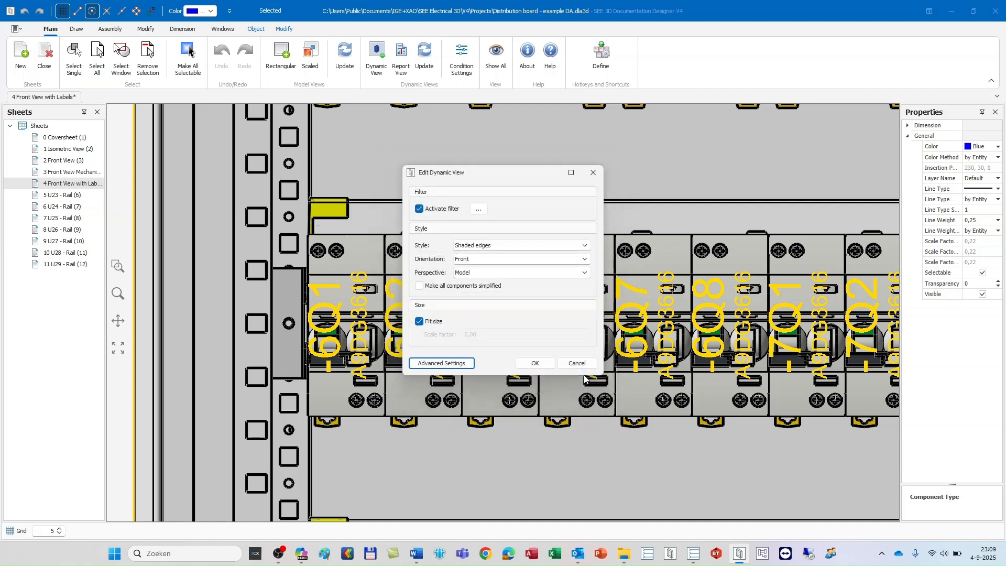
{"action": "left_click", "coordinate": [576, 359]}
{"action": "scroll", "coordinate": [550, 330], "scroll_direction": "down", "scroll_amount": 5}
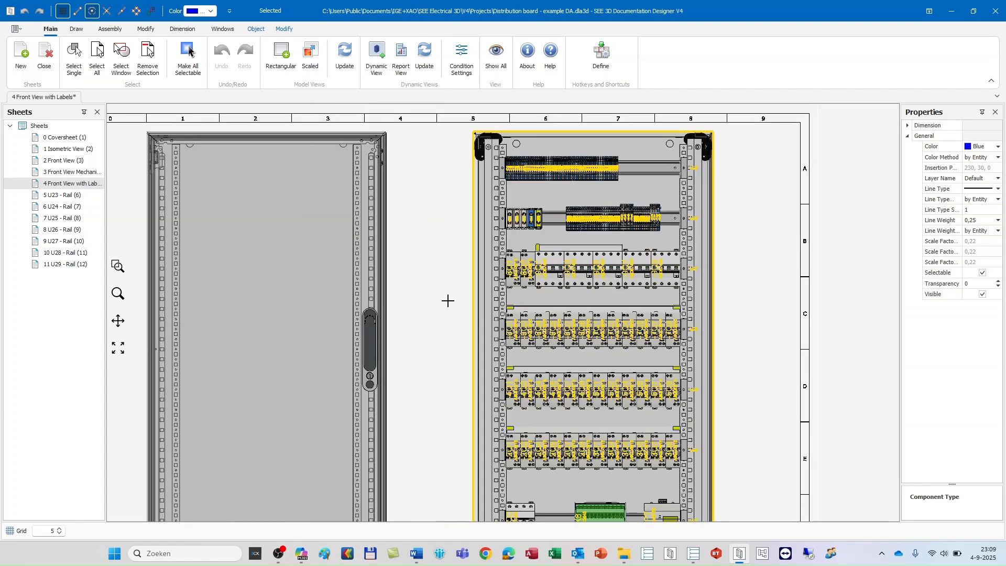
{"action": "left_click", "coordinate": [447, 300]}
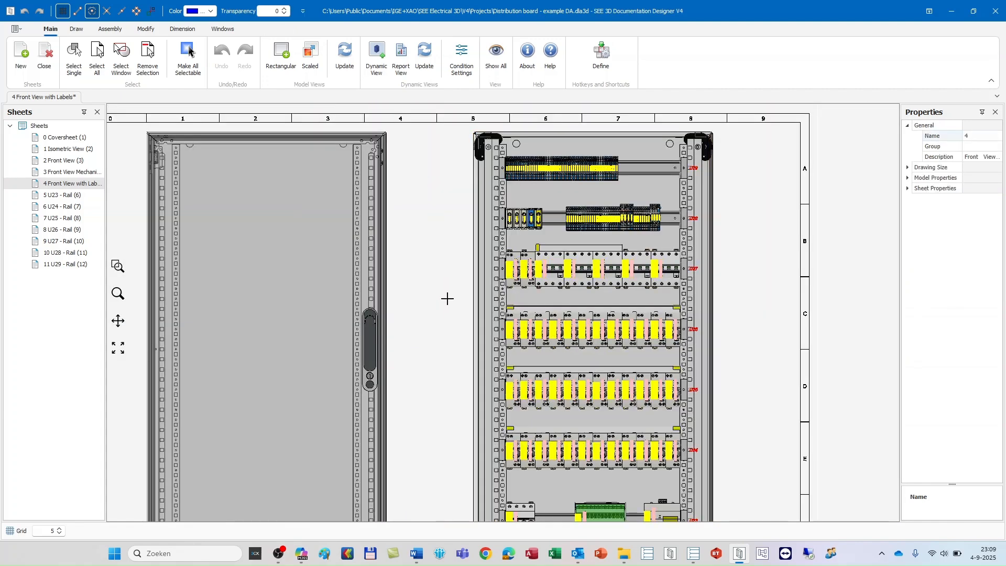
{"action": "scroll", "coordinate": [581, 251], "scroll_direction": "up", "scroll_amount": 2}
{"action": "scroll", "coordinate": [581, 250], "scroll_direction": "down", "scroll_amount": 3}
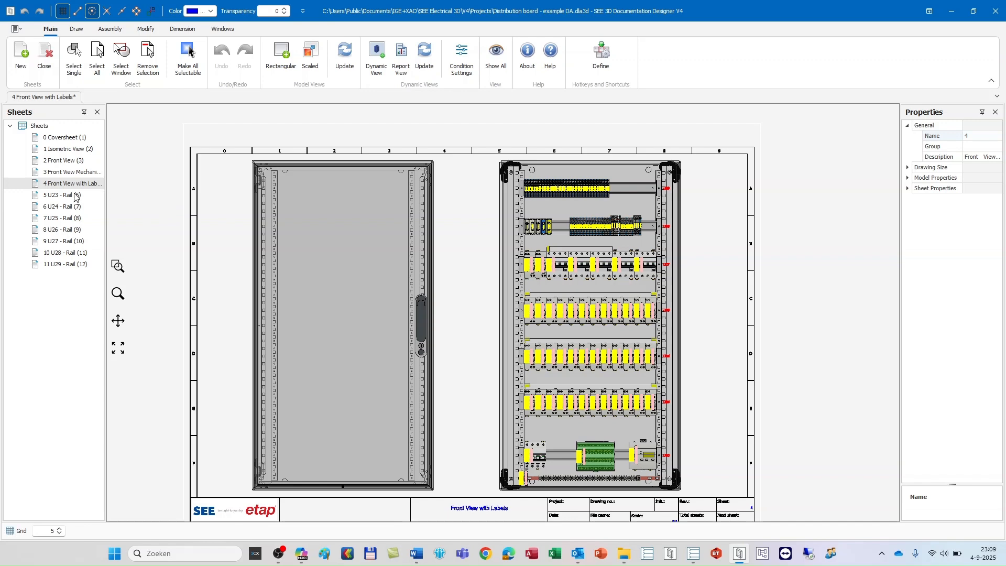
Open sheet 5 U23 - Rail and reposition its parts list and its isometric and front rail views
{"action": "double_click", "coordinate": [76, 196]}
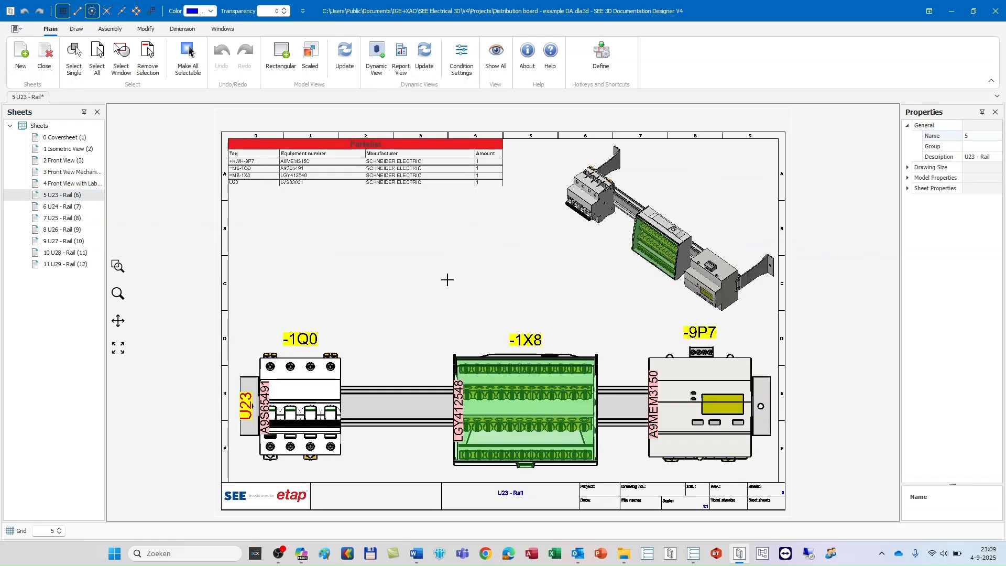
{"action": "left_click", "coordinate": [382, 171]}
{"action": "left_click_drag", "start_coordinate": [379, 149], "coordinate": [255, 248]}
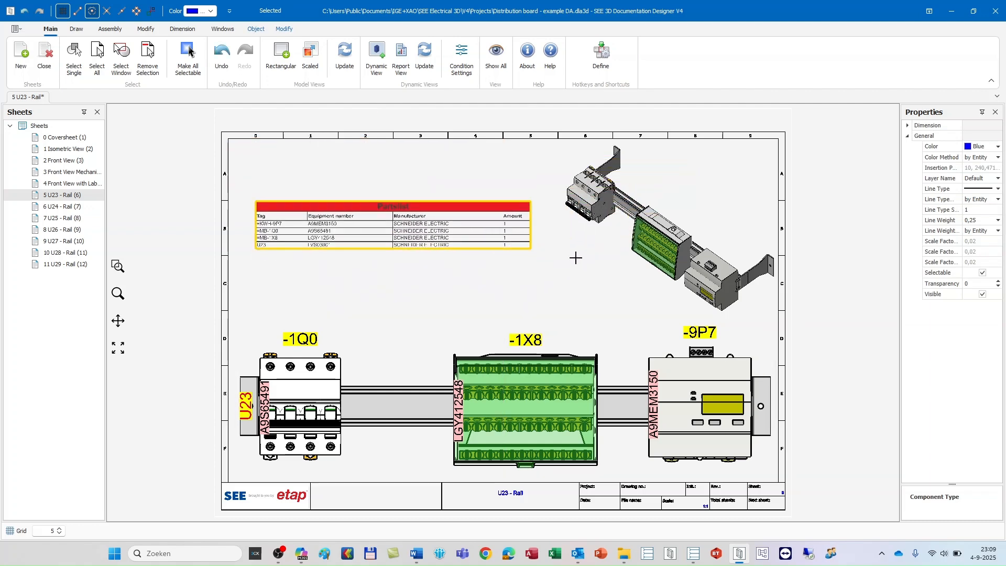
{"action": "key", "text": "Escape"}
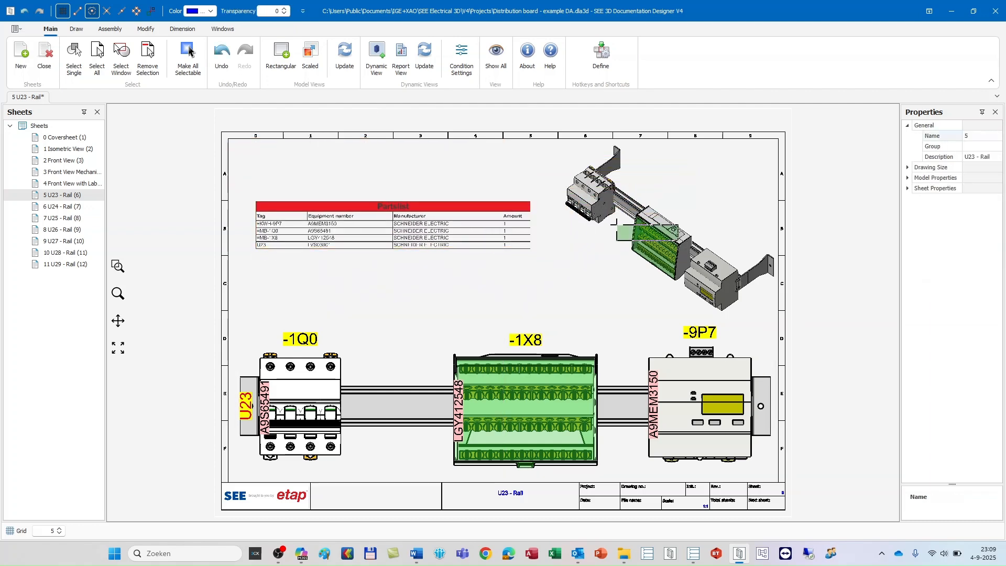
{"action": "left_click", "coordinate": [671, 238]}
{"action": "left_click_drag", "start_coordinate": [670, 238], "coordinate": [444, 332]}
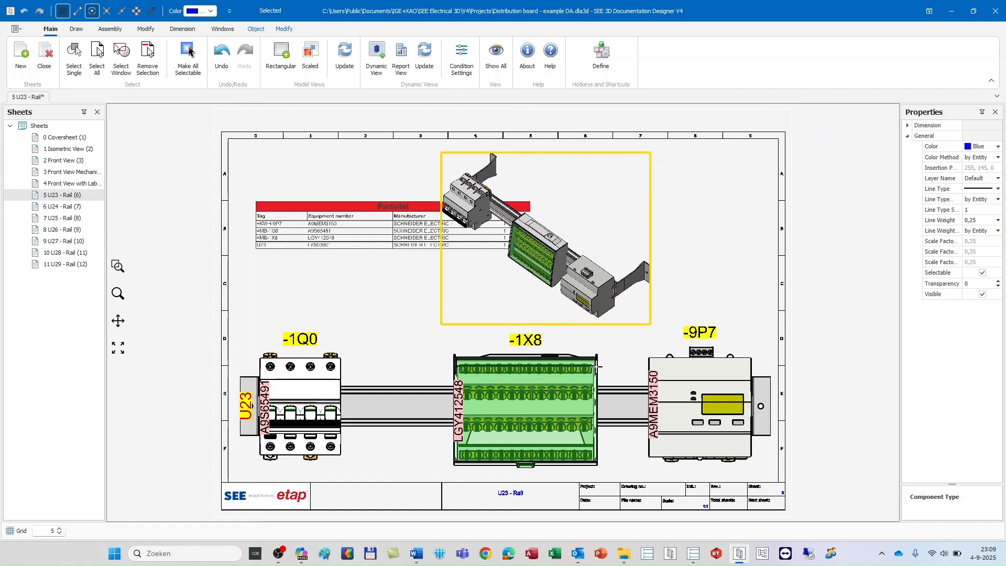
{"action": "left_click", "coordinate": [554, 404]}
{"action": "left_click_drag", "start_coordinate": [554, 404], "coordinate": [555, 346]}
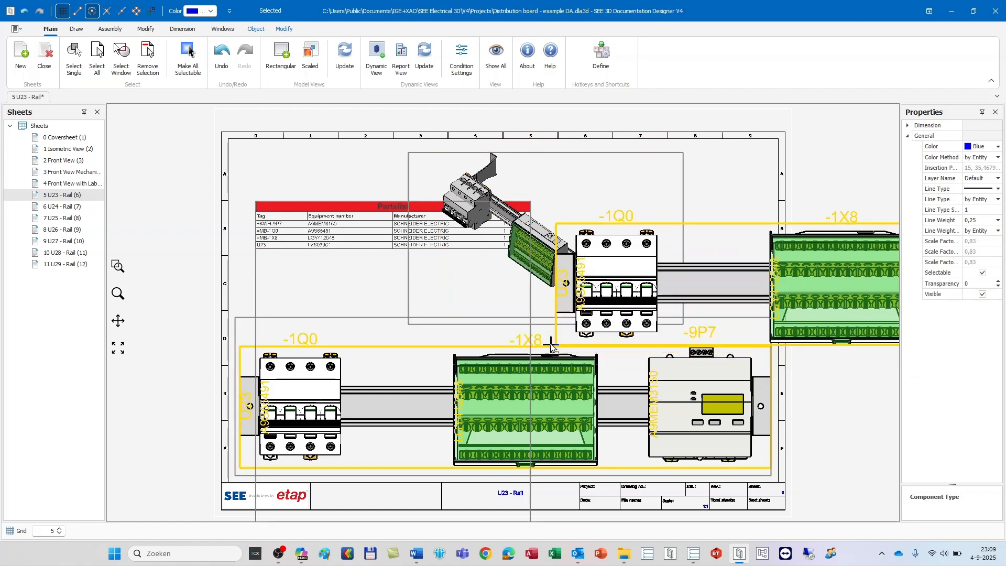
Delete all rail sheets, numbers 5 to 11 (U23 to U29), from the project
{"action": "right_click", "coordinate": [83, 200]}
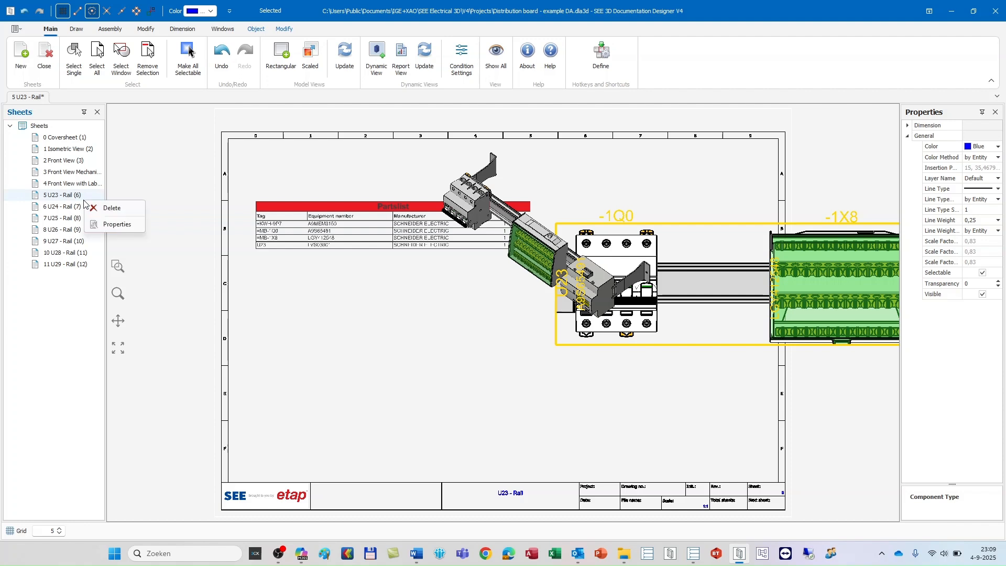
{"action": "left_click", "coordinate": [111, 208]}
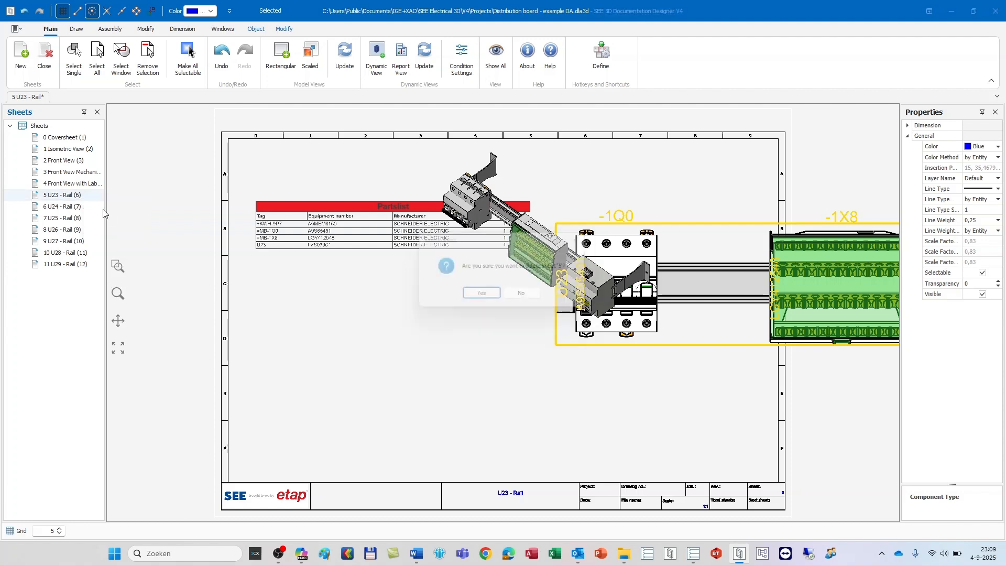
{"action": "key", "text": "Return"}
{"action": "right_click", "coordinate": [74, 196]}
{"action": "left_click", "coordinate": [93, 208]}
{"action": "right_click", "coordinate": [76, 197]}
{"action": "left_click", "coordinate": [93, 205]}
{"action": "right_click", "coordinate": [72, 194]}
{"action": "left_click", "coordinate": [93, 204]}
{"action": "right_click", "coordinate": [72, 193]}
{"action": "left_click", "coordinate": [93, 203]}
{"action": "right_click", "coordinate": [76, 195]}
{"action": "left_click", "coordinate": [92, 203]}
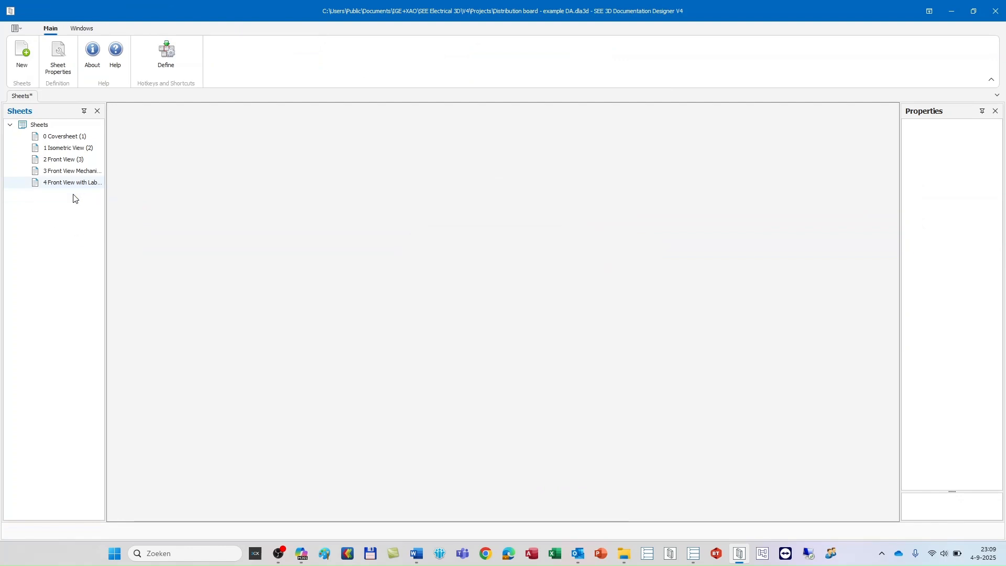
Generate dynamic sheets starting at number 5 from Documentation Engine Template - Rail (DA) V4.2, after going through its condition settings
{"action": "left_click", "coordinate": [44, 129]}
{"action": "right_click", "coordinate": [52, 131]}
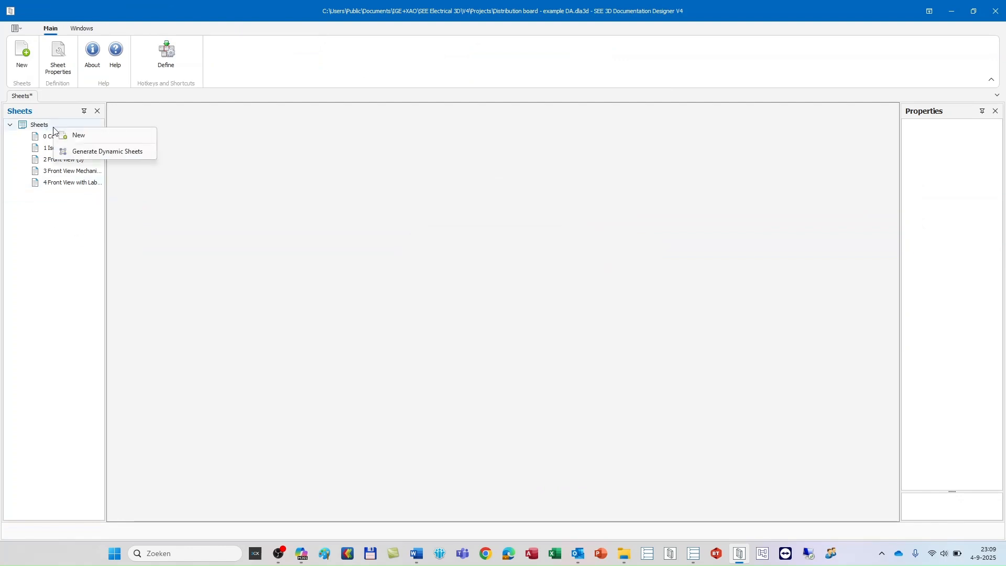
{"action": "left_click", "coordinate": [120, 155]}
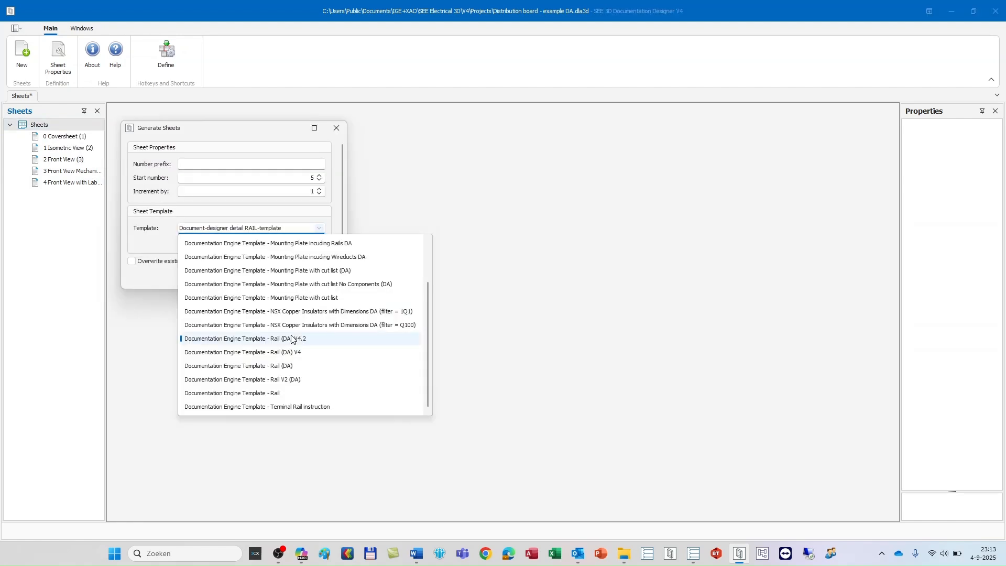
{"action": "left_click", "coordinate": [265, 338]}
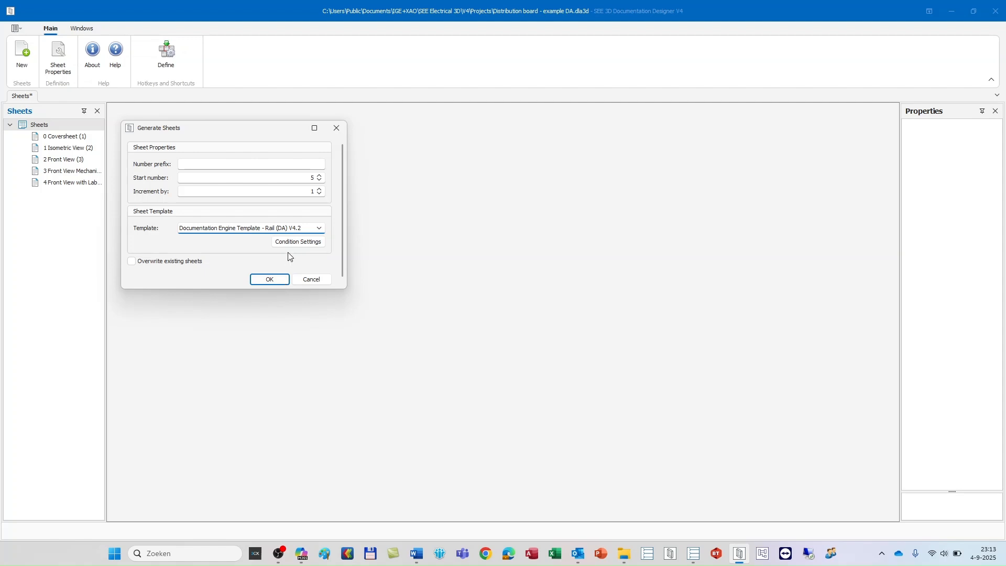
{"action": "left_click", "coordinate": [290, 246]}
{"action": "left_click", "coordinate": [499, 214]}
{"action": "left_click", "coordinate": [650, 348]}
{"action": "left_click", "coordinate": [546, 360]}
{"action": "left_click", "coordinate": [270, 277]}
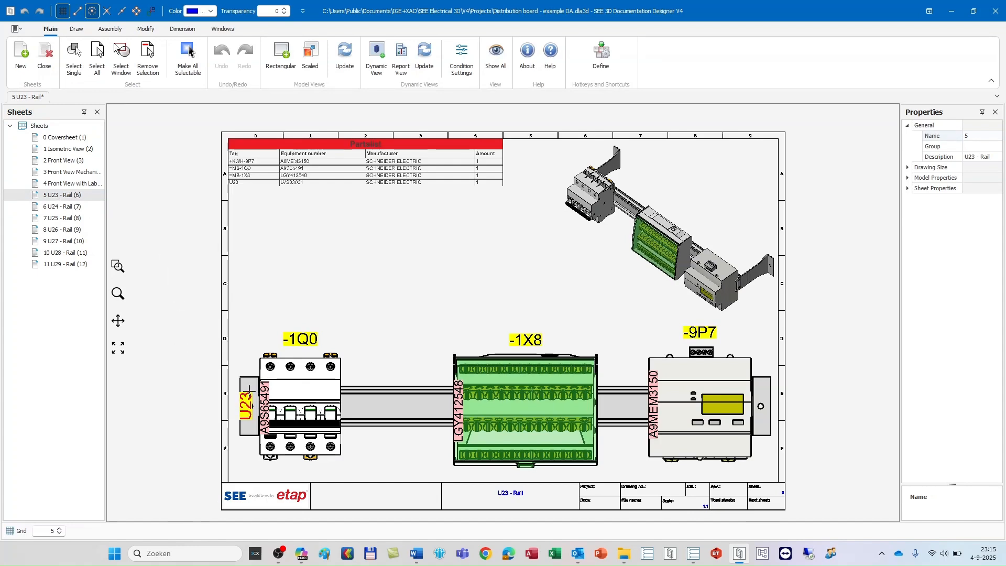
Examine the labelled rail components and the parts list on the generated U23 - Rail sheet
{"action": "scroll", "coordinate": [375, 393], "scroll_direction": "up", "scroll_amount": 2}
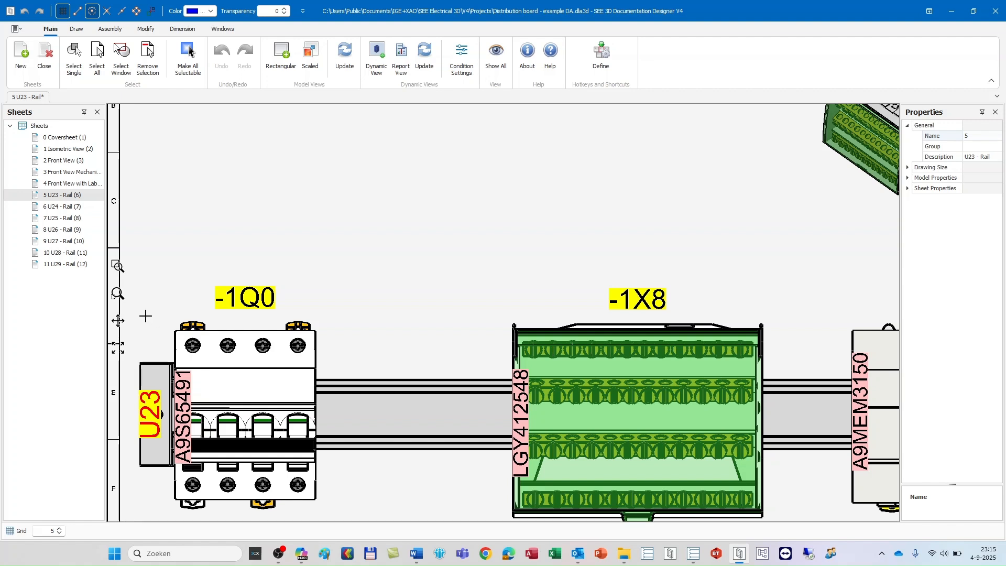
{"action": "left_click", "coordinate": [118, 321]}
{"action": "mouse_move", "coordinate": [559, 381]}
{"action": "left_mouse_down"}
{"action": "mouse_move", "coordinate": [384, 385]}
{"action": "mouse_move", "coordinate": [701, 386]}
{"action": "mouse_move", "coordinate": [597, 385]}
{"action": "left_mouse_up"}
{"action": "left_click_drag", "start_coordinate": [693, 242], "coordinate": [822, 439]}
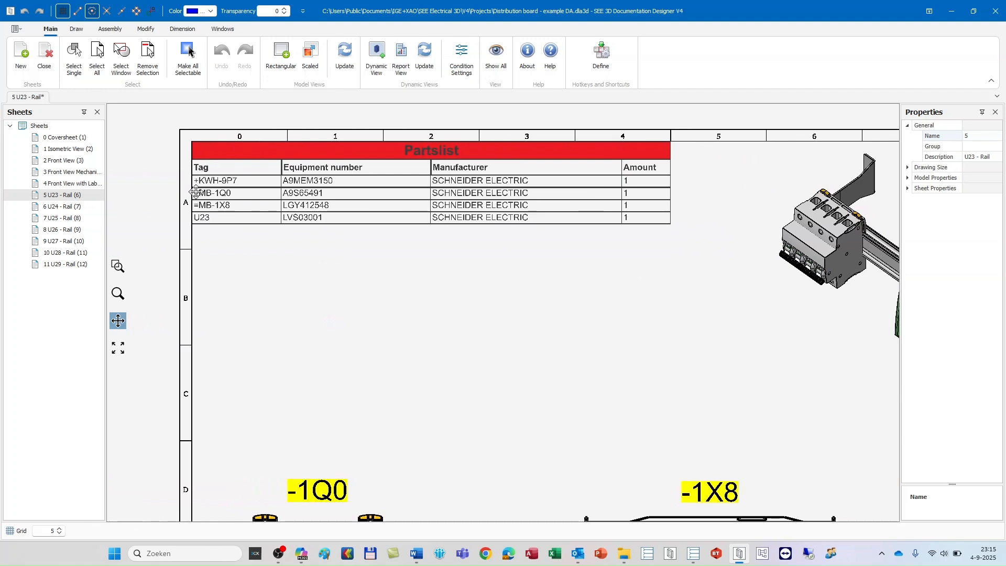
{"action": "scroll", "coordinate": [338, 218], "scroll_direction": "up", "scroll_amount": 2}
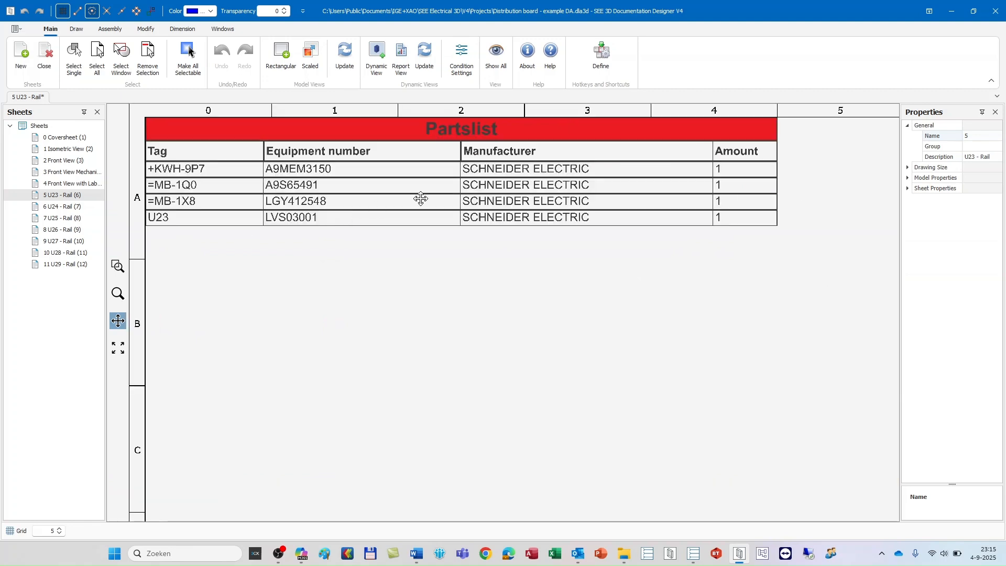
Examine the parts lists and labelled rail views on the generated sheets U24 - Rail, U25 - Rail and U26 - Rail
{"action": "scroll", "coordinate": [421, 199], "scroll_direction": "down", "scroll_amount": 3}
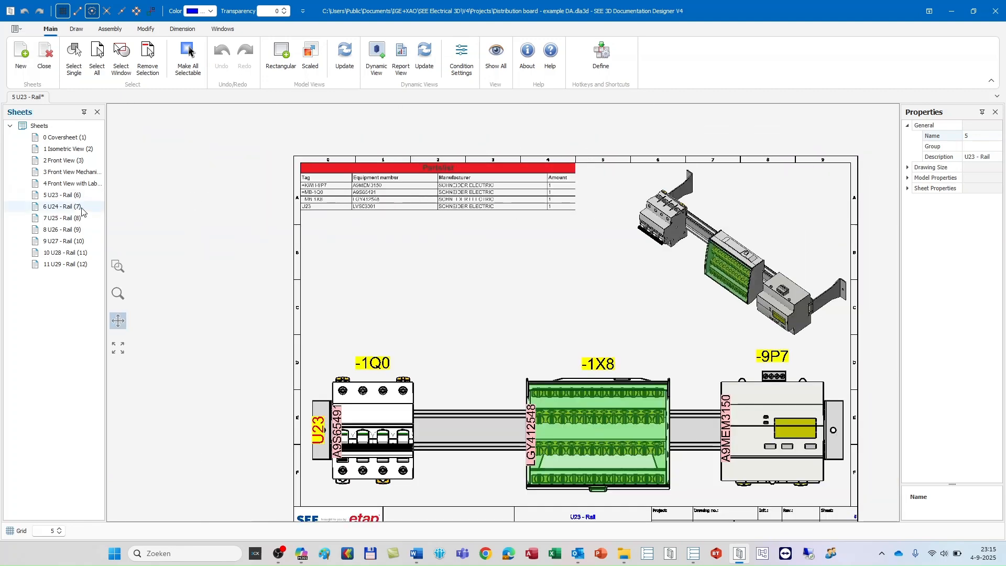
{"action": "double_click", "coordinate": [62, 206]}
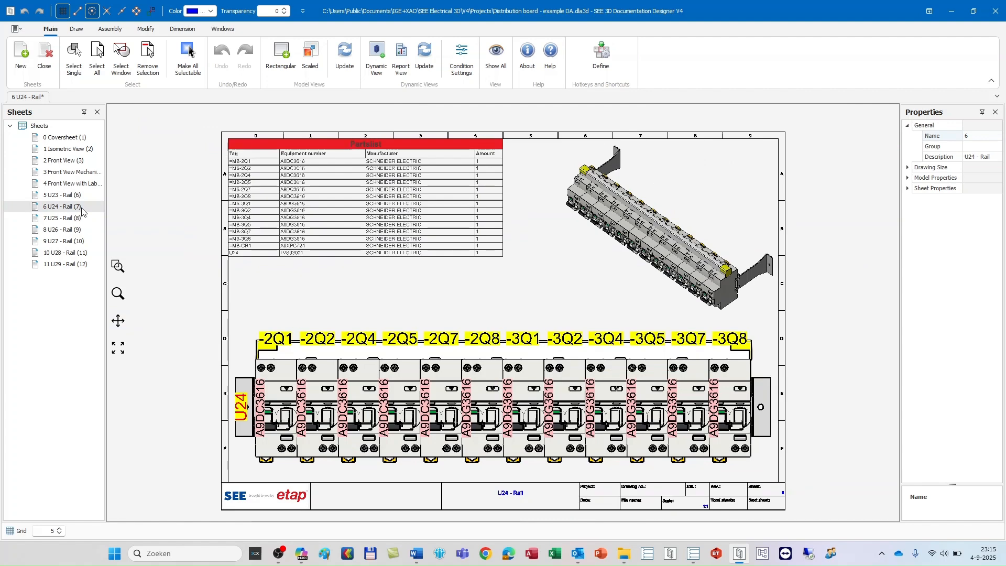
{"action": "scroll", "coordinate": [360, 199], "scroll_direction": "up", "scroll_amount": 2}
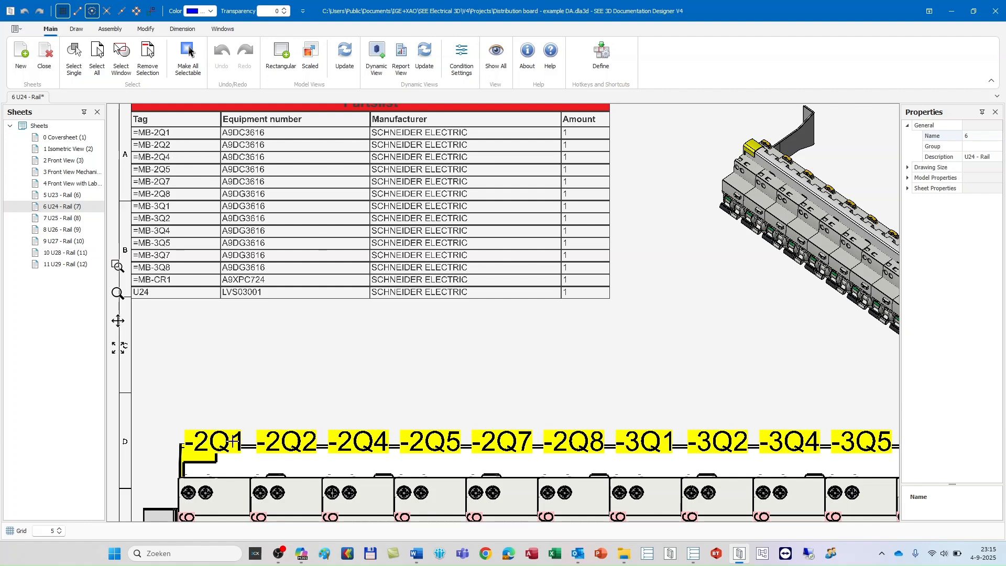
{"action": "left_click", "coordinate": [118, 321]}
{"action": "mouse_move", "coordinate": [511, 437]}
{"action": "left_mouse_down"}
{"action": "mouse_move", "coordinate": [323, 409]}
{"action": "mouse_move", "coordinate": [513, 412]}
{"action": "mouse_move", "coordinate": [550, 441]}
{"action": "left_mouse_up"}
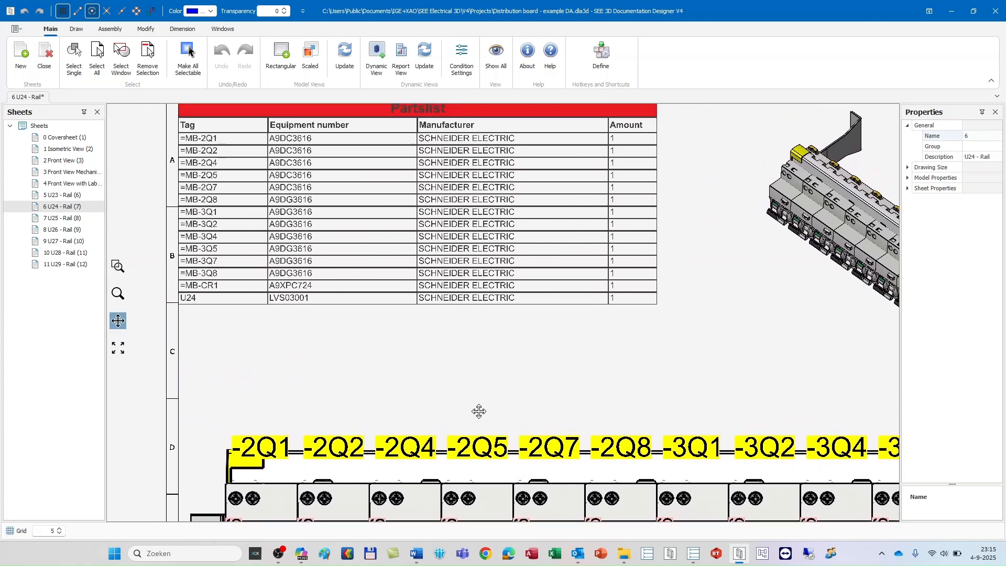
{"action": "left_click", "coordinate": [118, 348]}
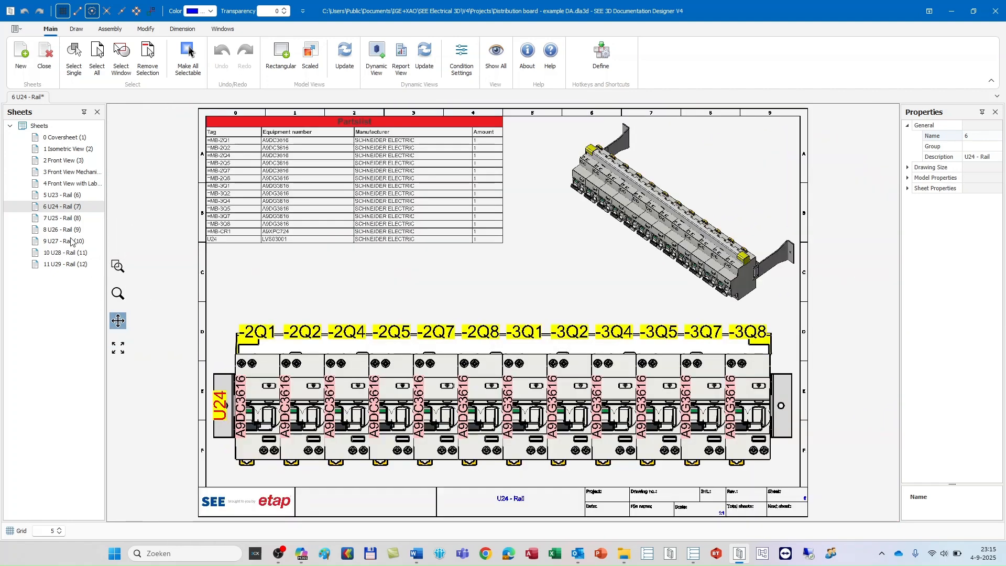
{"action": "left_click", "coordinate": [44, 222]}
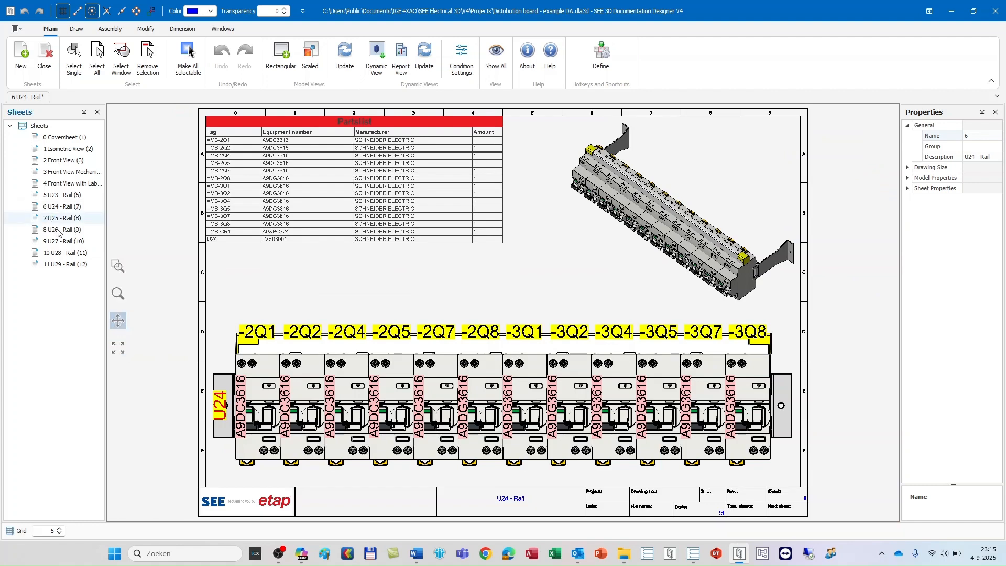
{"action": "left_click", "coordinate": [58, 231]}
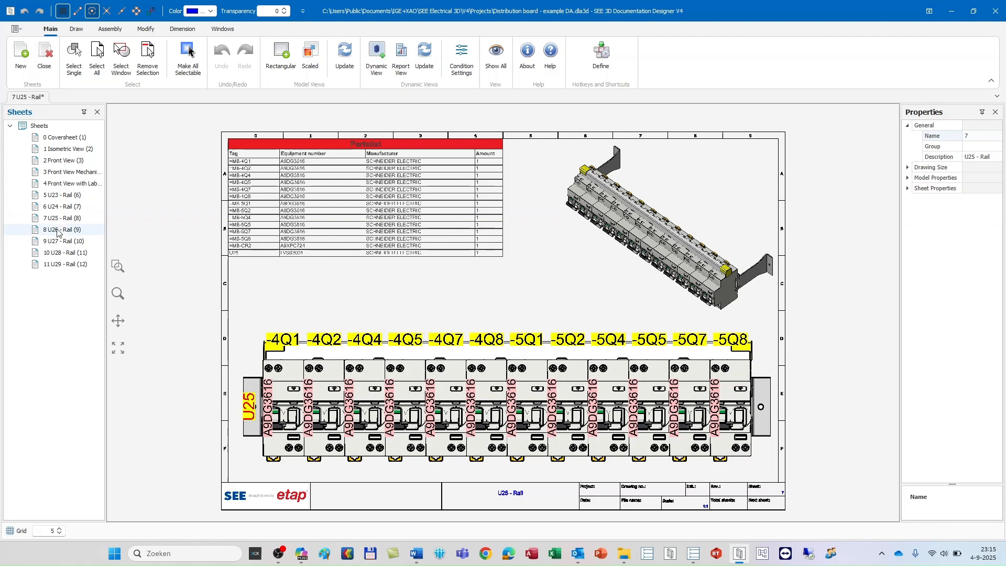
{"action": "left_click", "coordinate": [59, 242]}
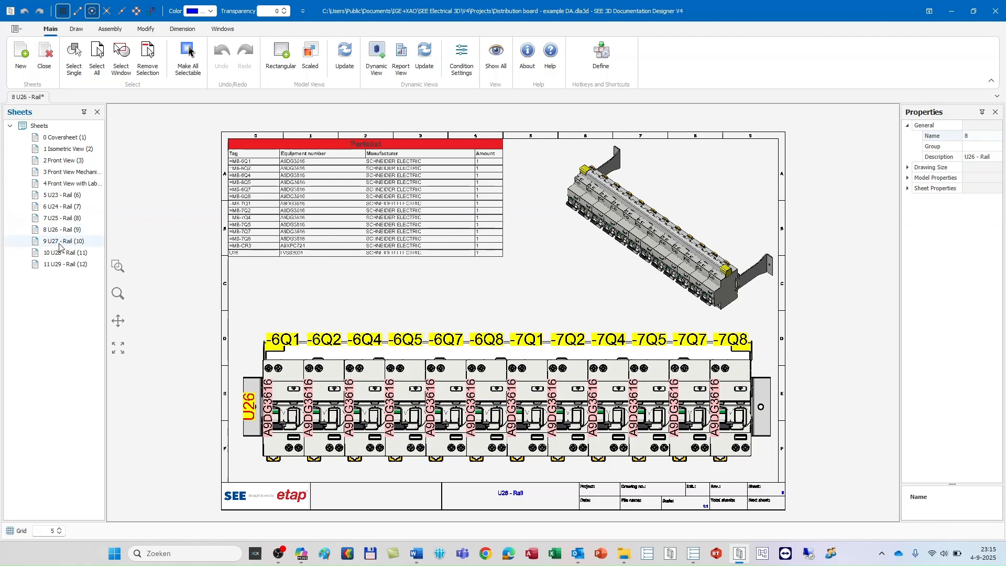
Examine the parts list, isometric view and terminal labels on sheets U28 - Rail and U29 - Rail
{"action": "left_click", "coordinate": [59, 253]}
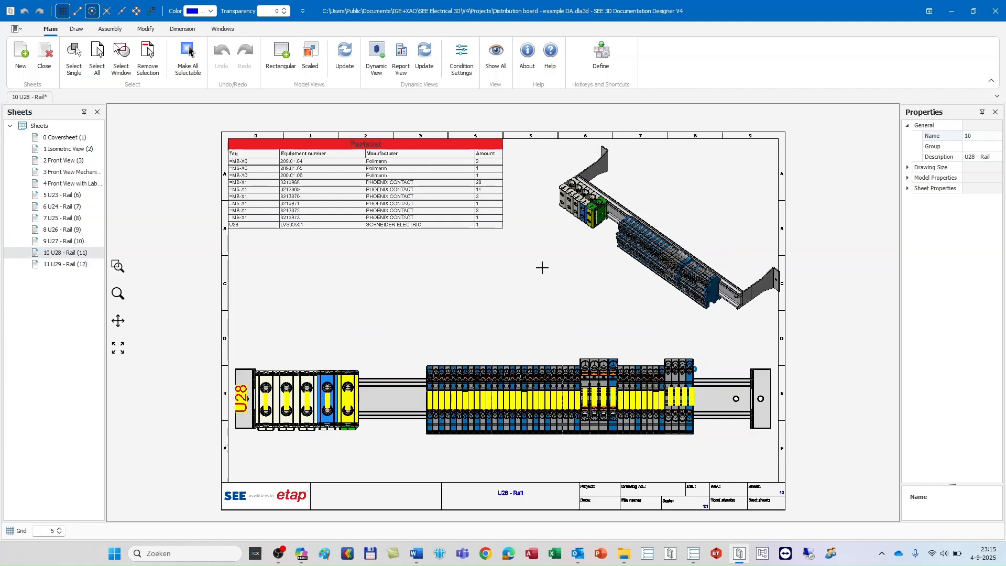
{"action": "scroll", "coordinate": [408, 194], "scroll_direction": "up", "scroll_amount": 1}
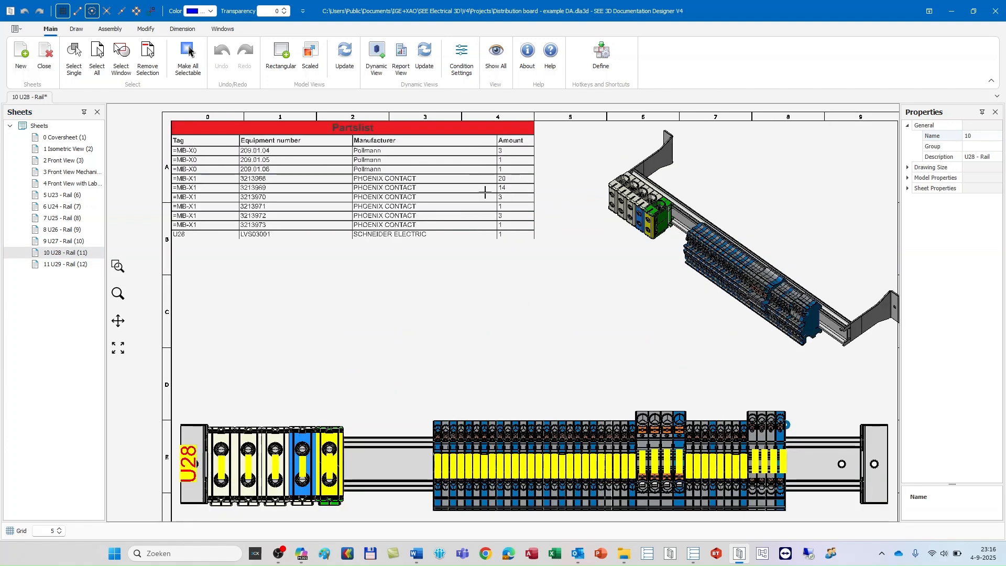
{"action": "scroll", "coordinate": [664, 256], "scroll_direction": "up", "scroll_amount": 3}
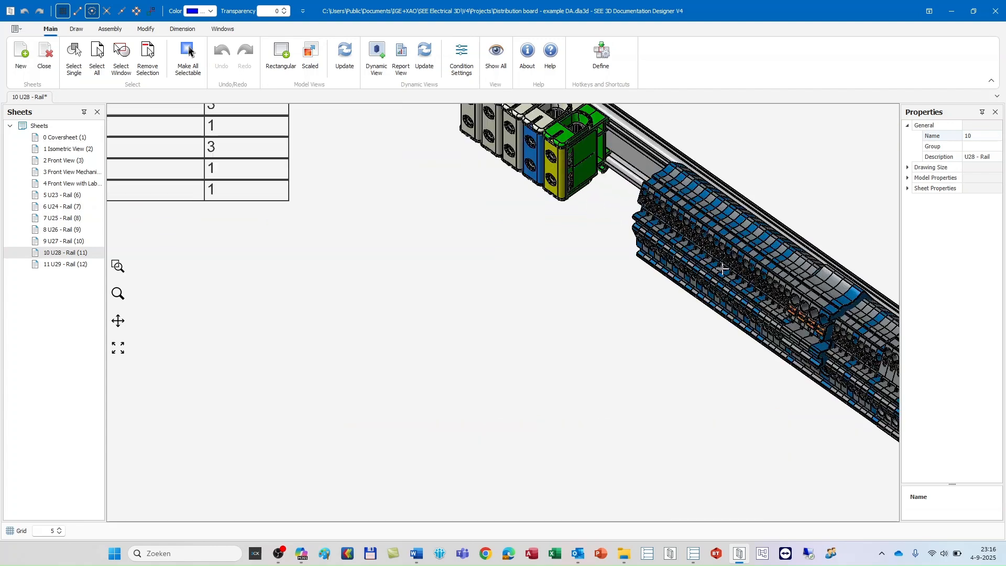
{"action": "scroll", "coordinate": [722, 269], "scroll_direction": "down", "scroll_amount": 4}
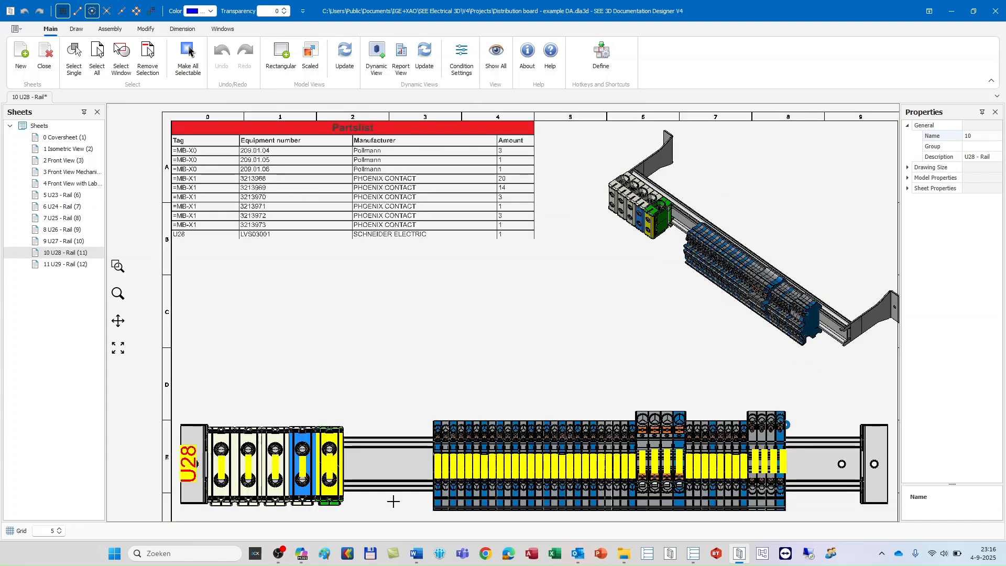
{"action": "scroll", "coordinate": [331, 485], "scroll_direction": "up", "scroll_amount": 3}
{"action": "scroll", "coordinate": [331, 484], "scroll_direction": "up", "scroll_amount": 2}
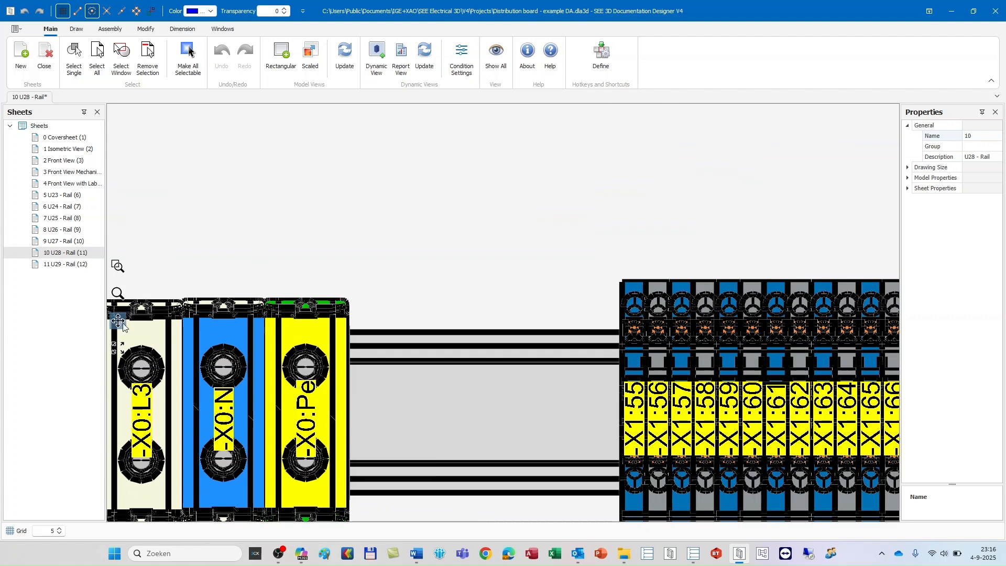
{"action": "middle_click_drag", "start_coordinate": [815, 395], "coordinate": [277, 332]}
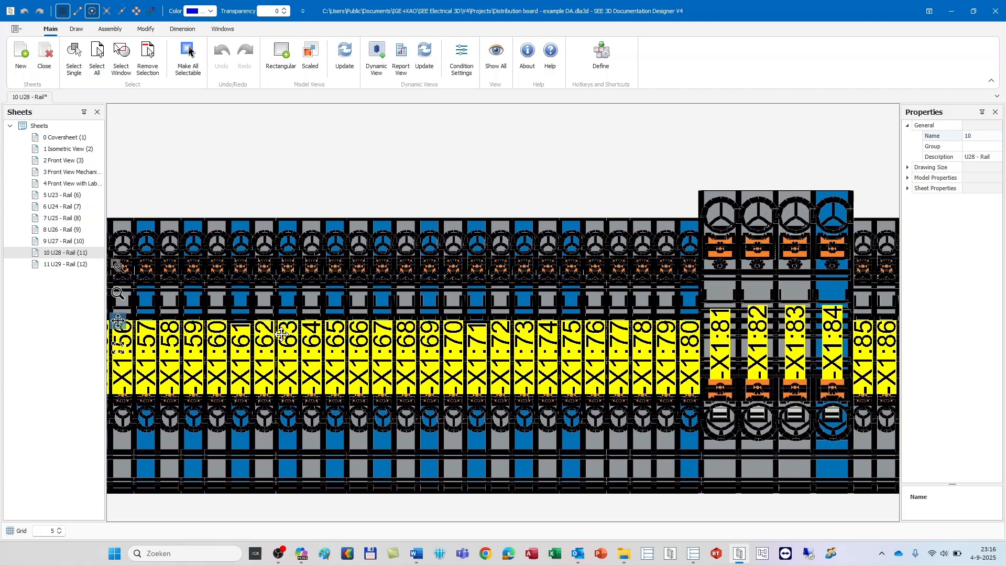
{"action": "left_click", "coordinate": [52, 265]}
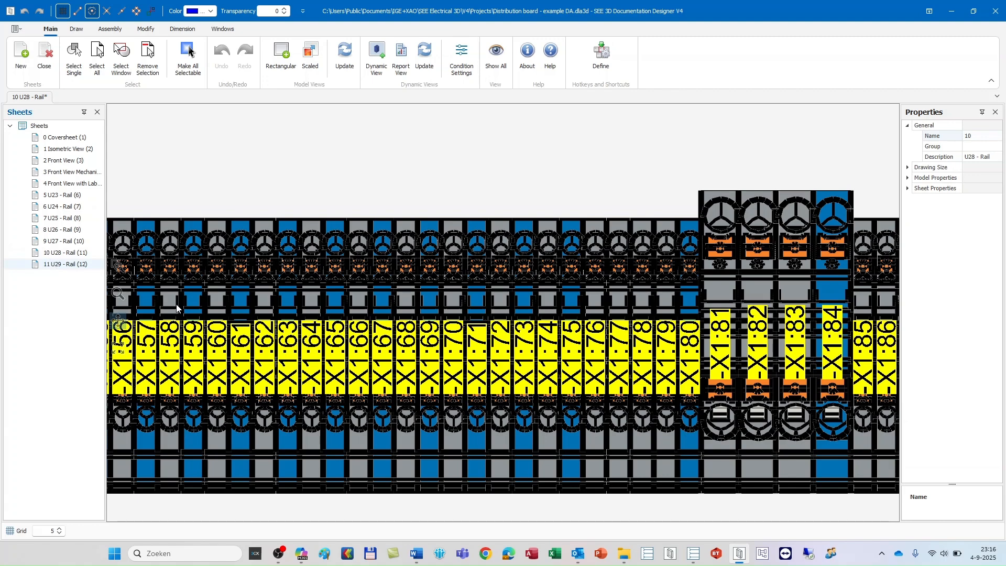
{"action": "scroll", "coordinate": [335, 389], "scroll_direction": "up", "scroll_amount": 5}
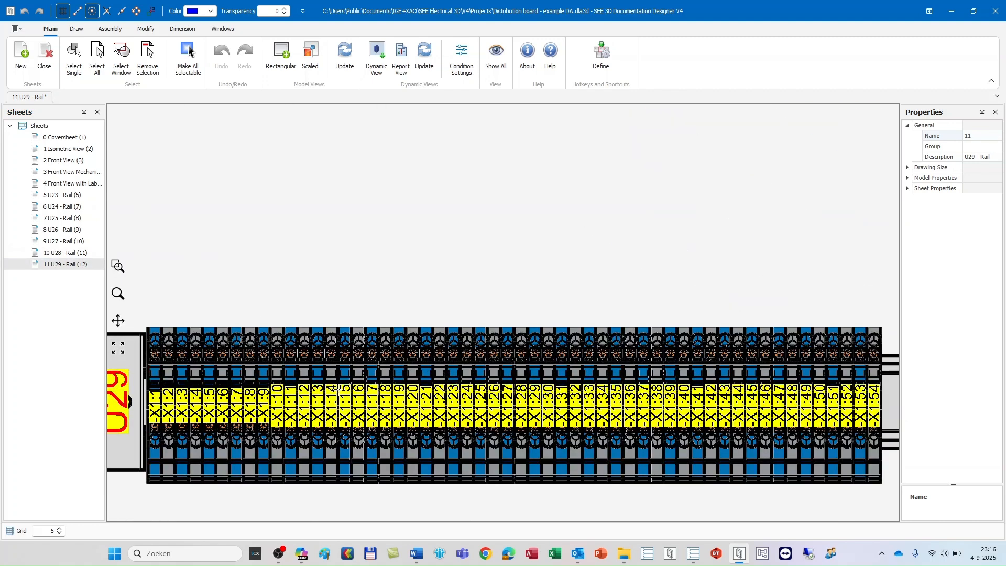
{"action": "scroll", "coordinate": [338, 388], "scroll_direction": "down", "scroll_amount": 5}
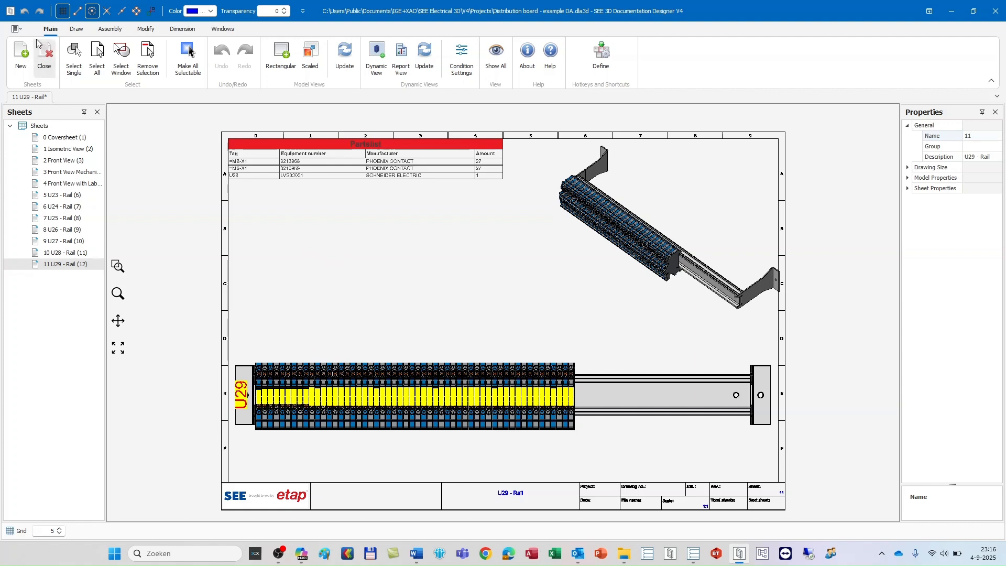
Try setting up an export of sheets 0 to 11 to SEE Electrical 2D Format as 2D Page without title block, and cancel it
{"action": "left_click", "coordinate": [16, 30]}
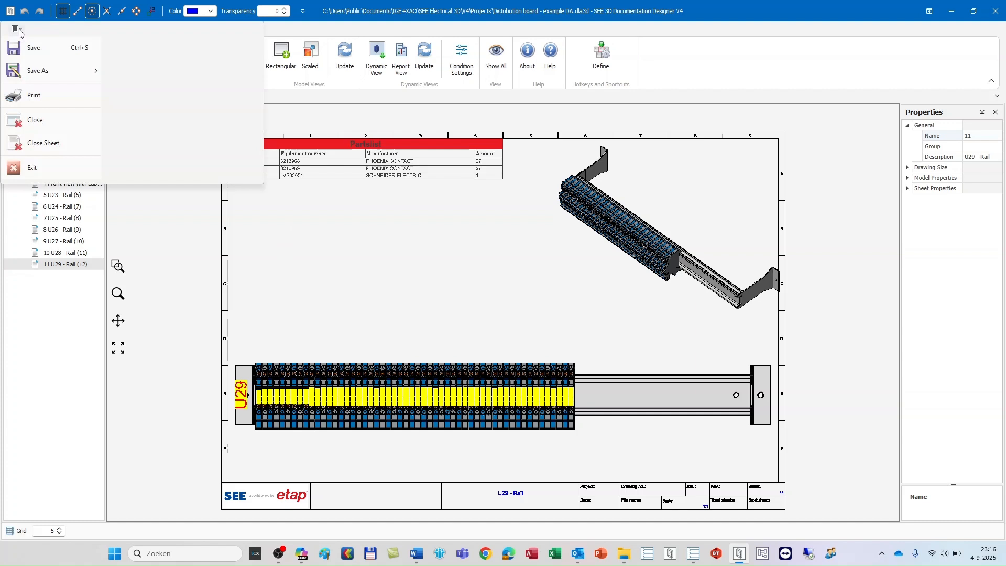
{"action": "mouse_move", "coordinate": [45, 70]}
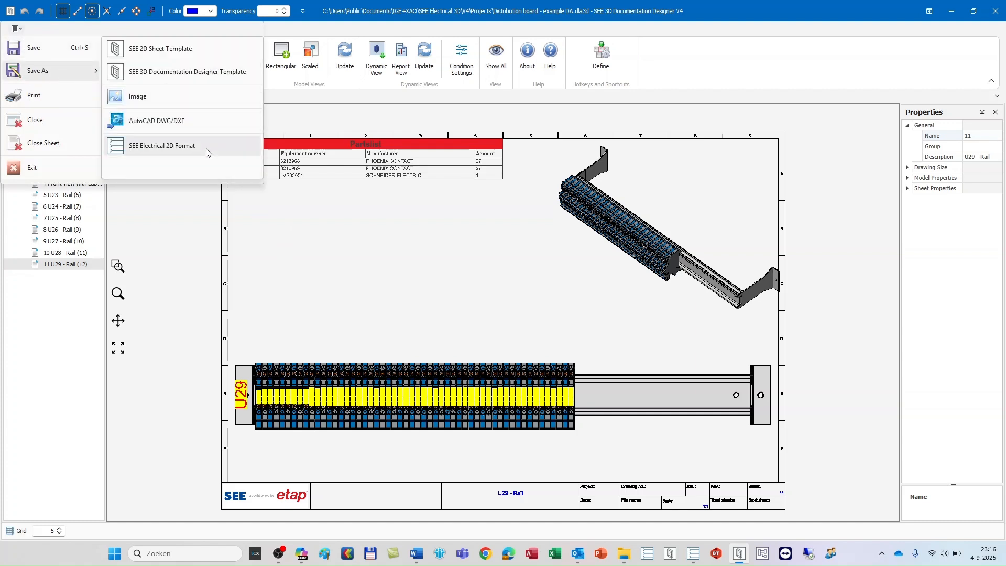
{"action": "left_click", "coordinate": [207, 146]}
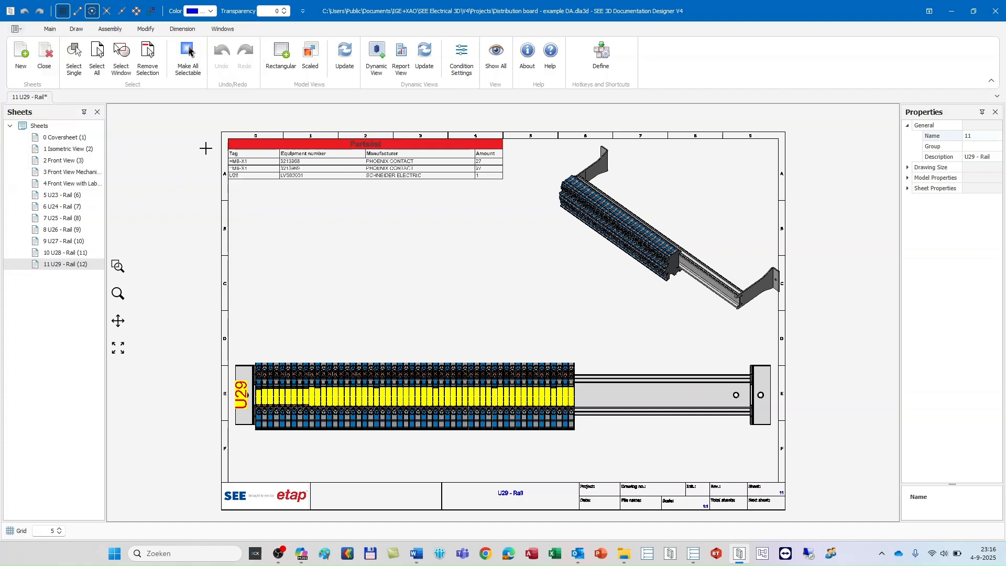
{"action": "left_click", "coordinate": [478, 249]}
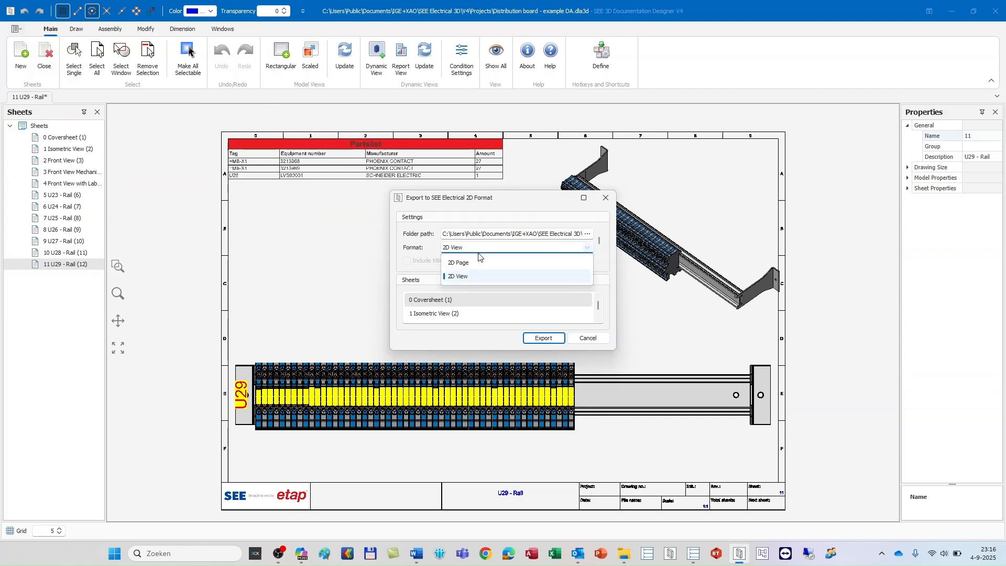
{"action": "left_click", "coordinate": [479, 263]}
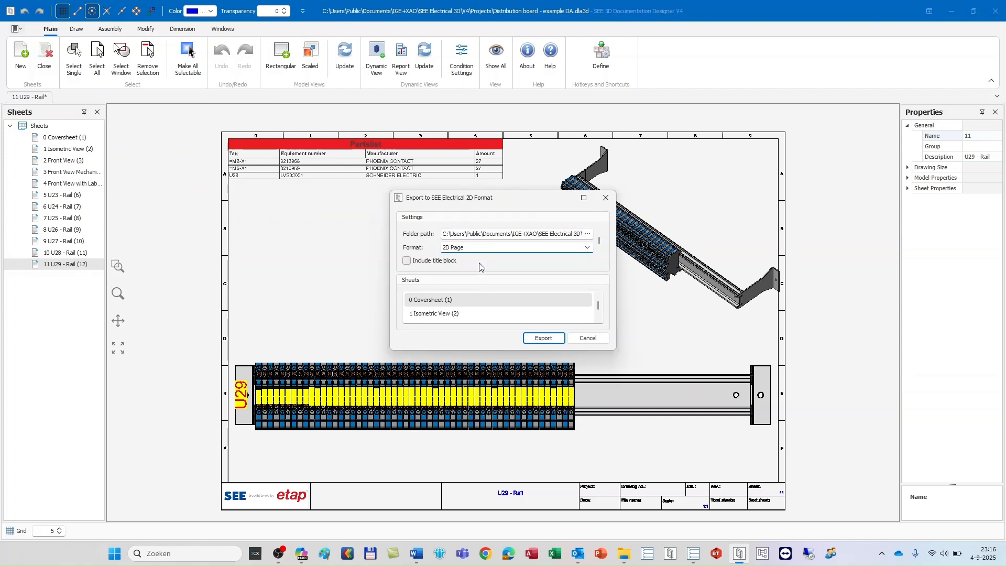
{"action": "left_click", "coordinate": [429, 262]}
{"action": "left_click_drag", "start_coordinate": [445, 188], "coordinate": [457, 64]}
{"action": "left_click", "coordinate": [442, 219]}
{"action": "left_click", "coordinate": [441, 176]}
{"action": "scroll", "coordinate": [448, 312], "scroll_direction": "down", "scroll_amount": 1}
{"action": "left_click", "coordinate": [448, 313], "text": "shift"}
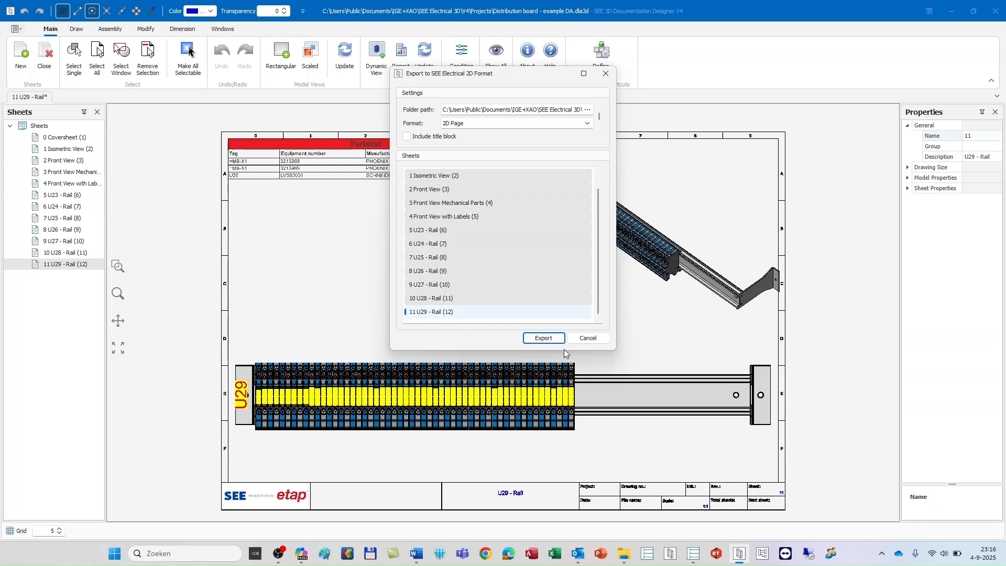
{"action": "left_click", "coordinate": [591, 338]}
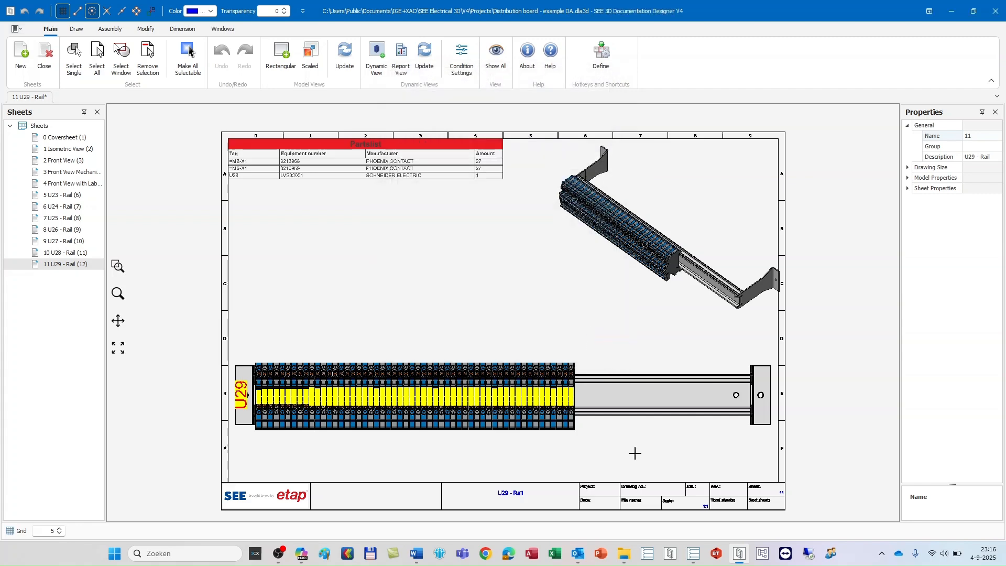
Switch to SEE Electrical and open cabinet page 0001 of the Distributionboard_Example project to check its title block
{"action": "left_click", "coordinate": [693, 554]}
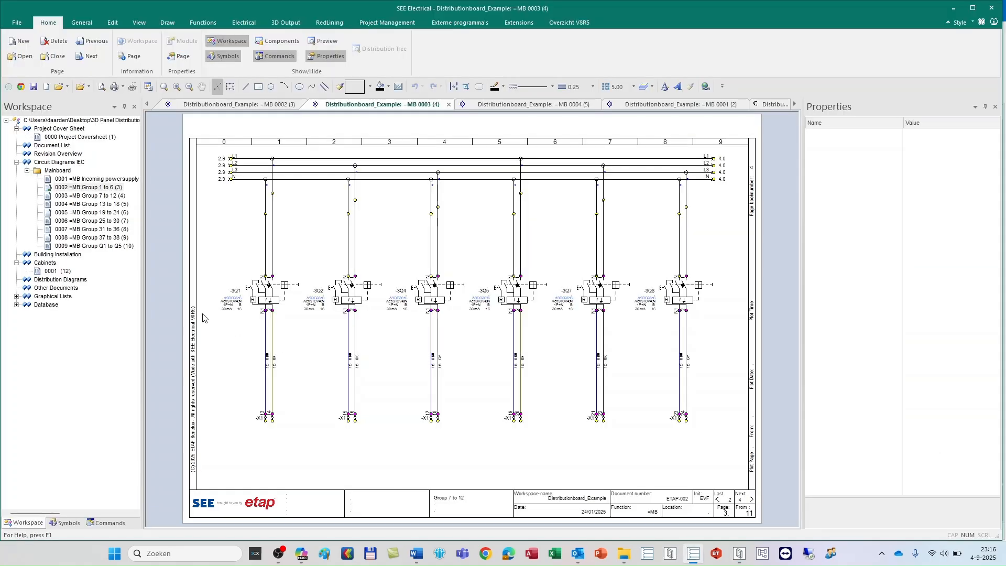
{"action": "double_click", "coordinate": [53, 272]}
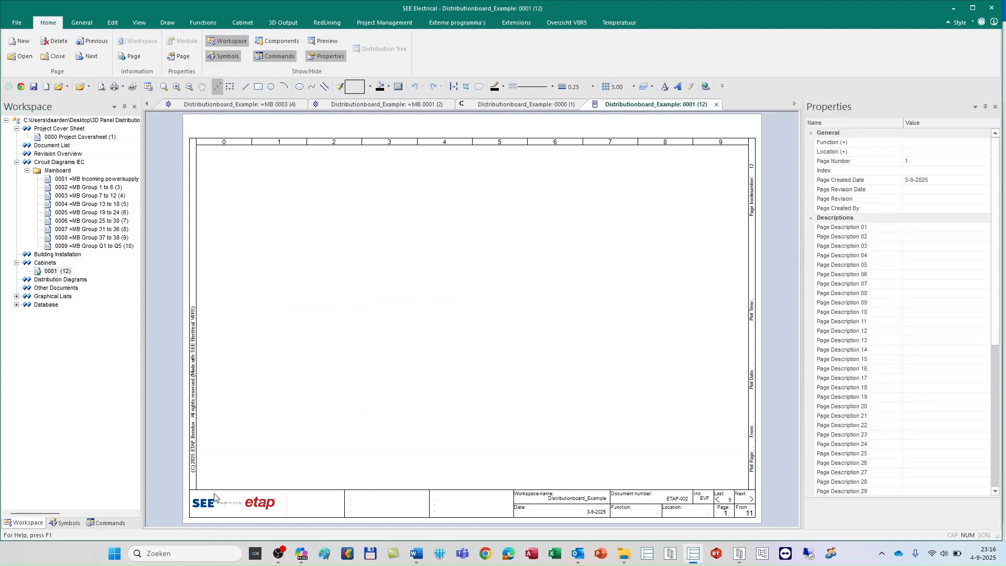
{"action": "left_click", "coordinate": [262, 485]}
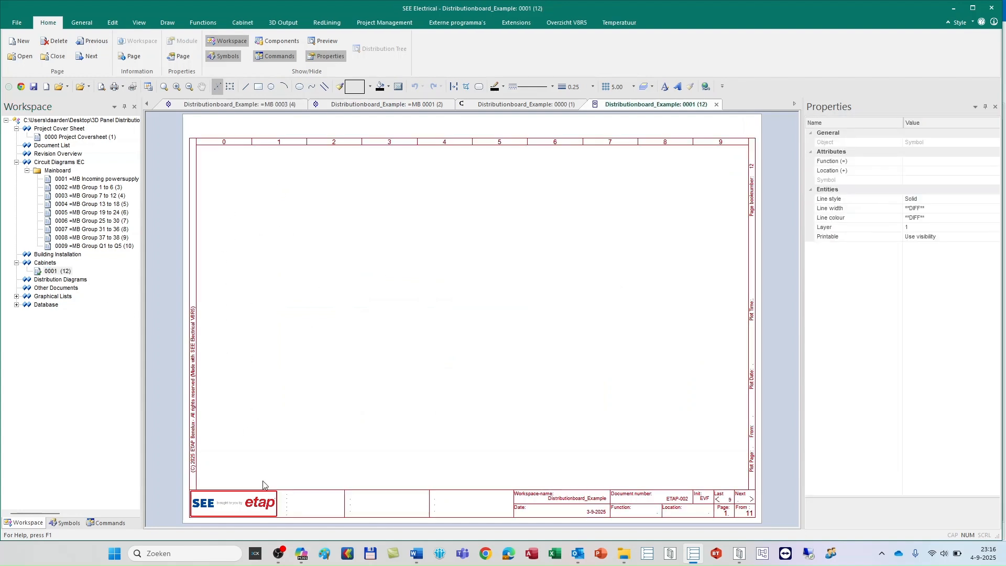
{"action": "left_click", "coordinate": [577, 376]}
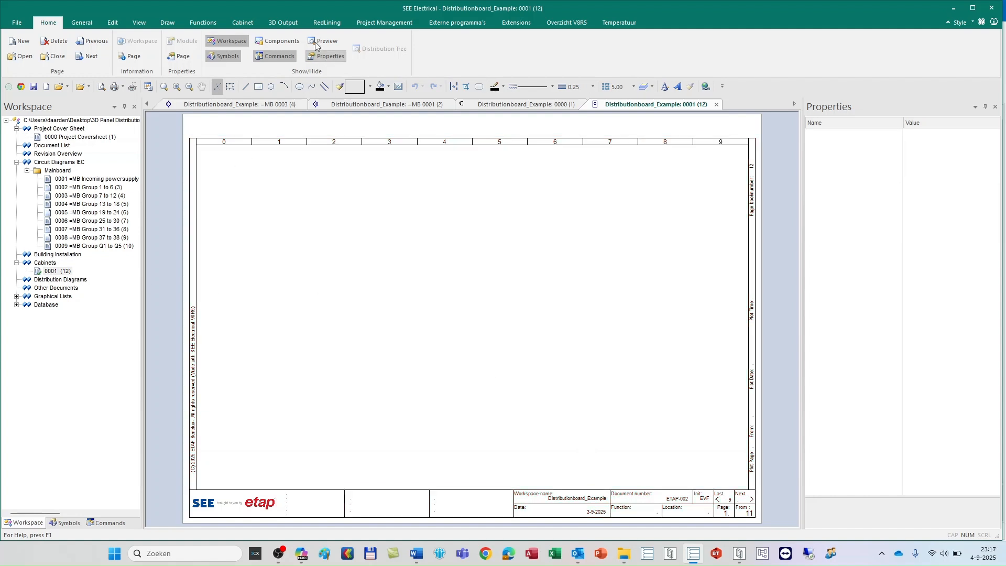
Insert the 3D output files 0.spp2d to 11.spp2d from the folder "SEE Electrical 2D Format - 2D Page without Title Block (white rectangle)"
{"action": "left_click", "coordinate": [286, 22]}
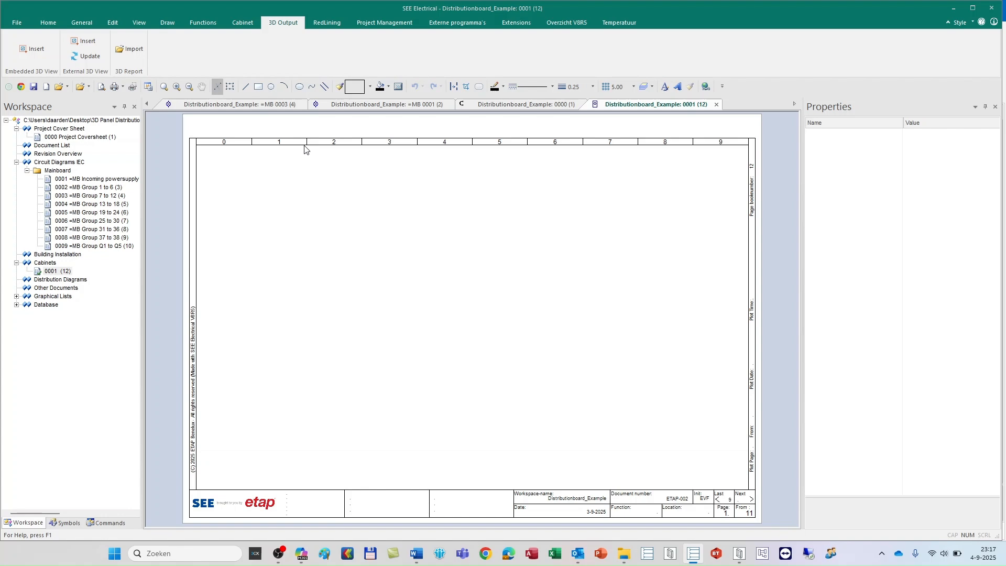
{"action": "double_click", "coordinate": [621, 175]}
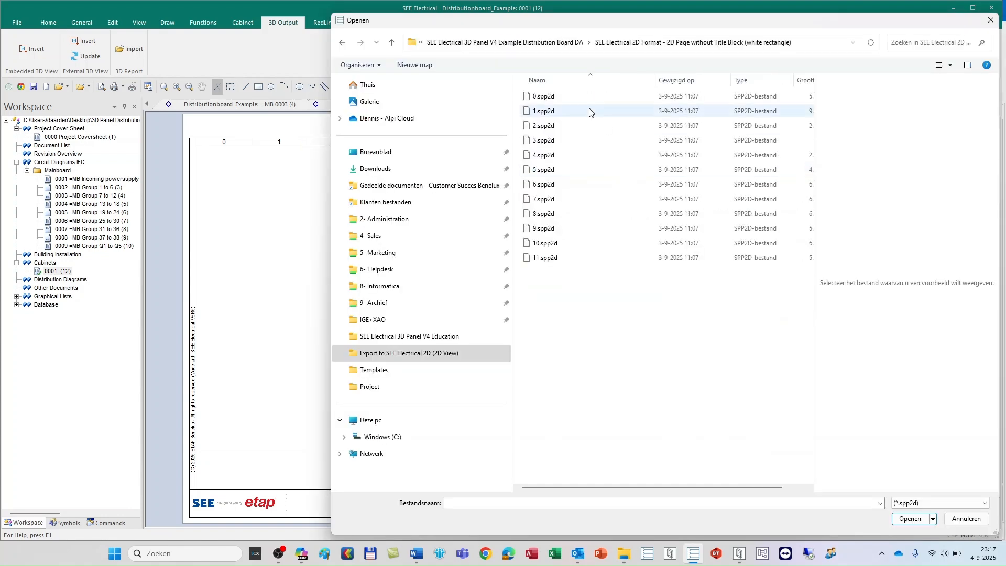
{"action": "key", "text": "ctrl+a"}
{"action": "left_click", "coordinate": [914, 518]}
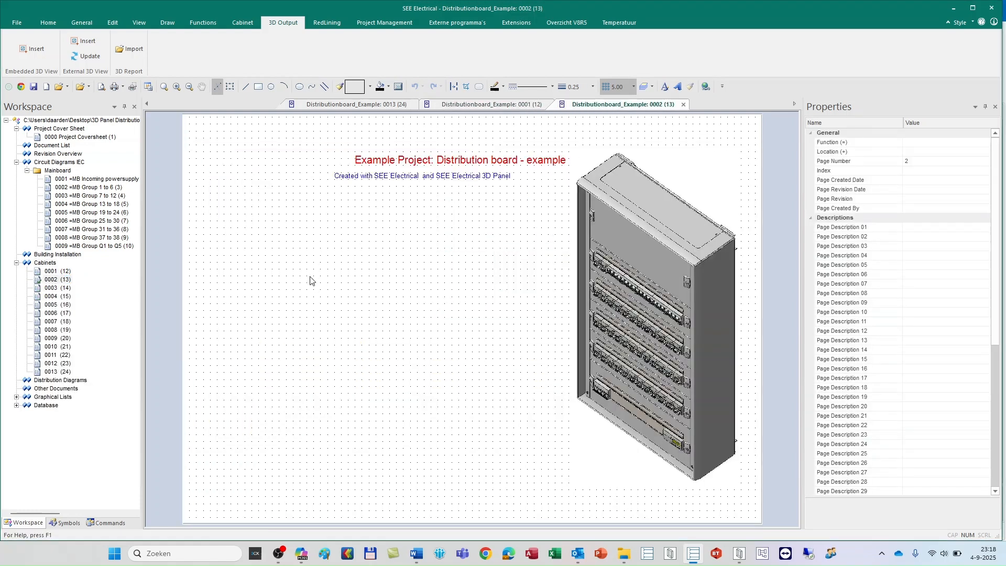
Go through the inserted cabinet pages 0003 to 0006, examining the isometric, dimensioned and labelled front views
{"action": "key", "text": "Page_Down"}
{"action": "key", "text": "Page_Down"}
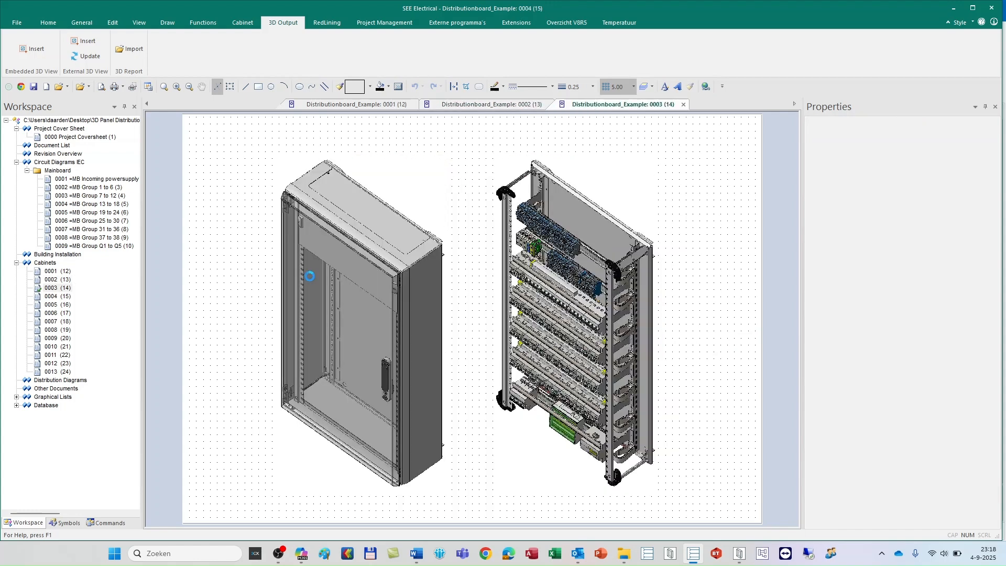
{"action": "key", "text": "Page_Down"}
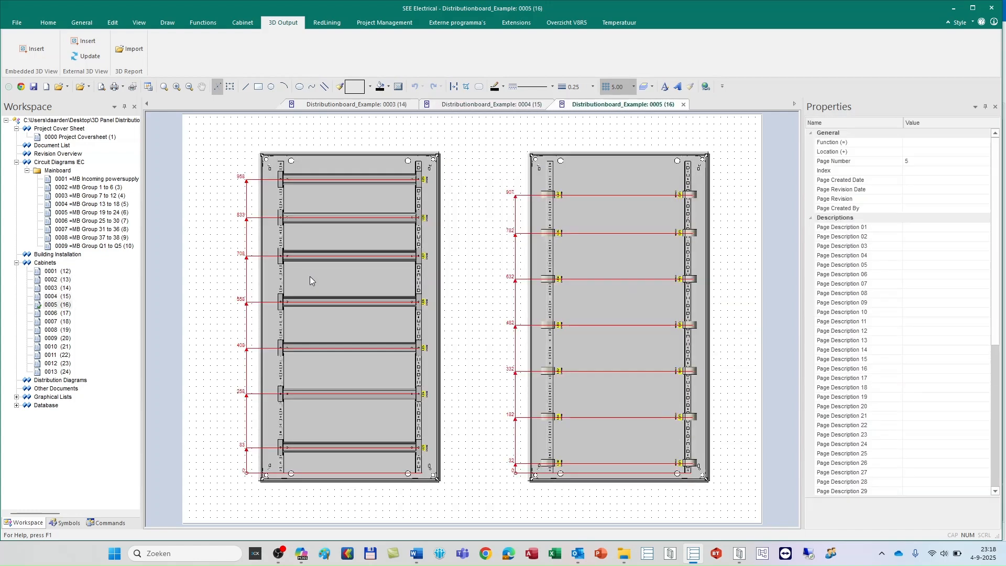
{"action": "scroll", "coordinate": [468, 318], "scroll_direction": "up", "scroll_amount": 2}
{"action": "scroll", "coordinate": [468, 318], "scroll_direction": "down", "scroll_amount": 2}
{"action": "key", "text": "Page_Down"}
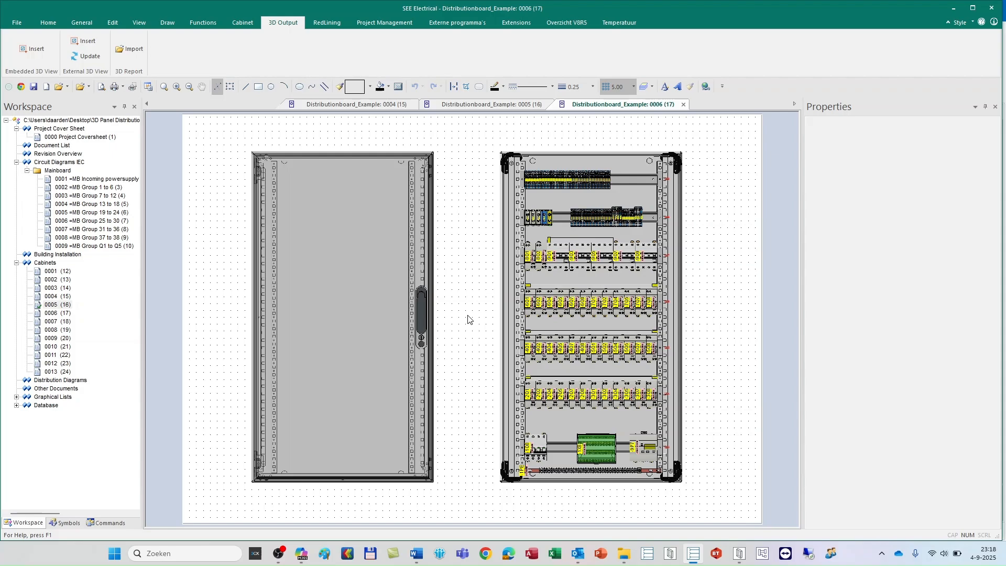
{"action": "scroll", "coordinate": [468, 318], "scroll_direction": "up", "scroll_amount": 3}
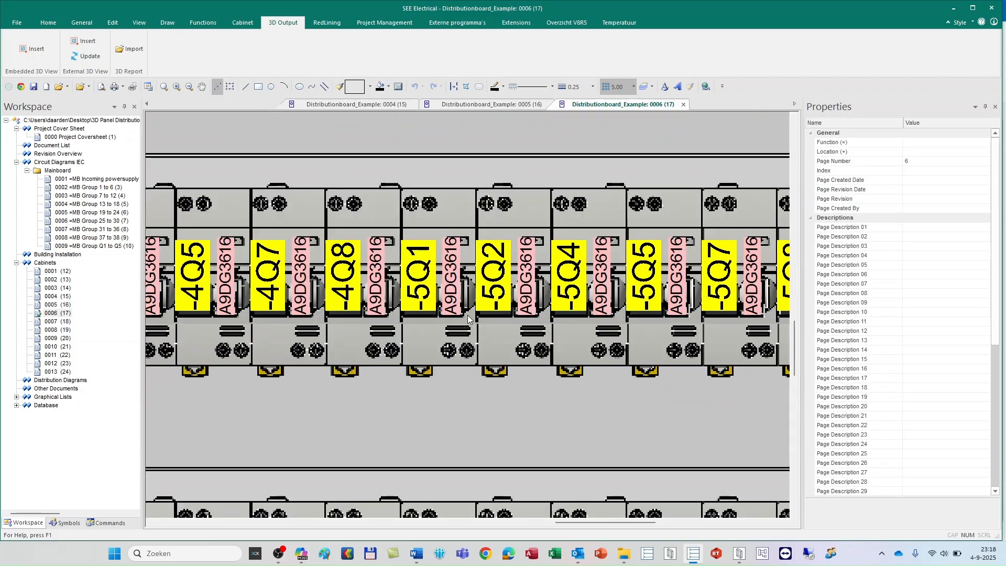
Go through cabinet pages 0007 and 0008, examining their rail views, isometric views and parts lists
{"action": "scroll", "coordinate": [468, 319], "scroll_direction": "down", "scroll_amount": 2}
{"action": "scroll", "coordinate": [469, 319], "scroll_direction": "down", "scroll_amount": 1}
{"action": "key", "text": "Page_Down"}
{"action": "key", "text": "Page_Down"}
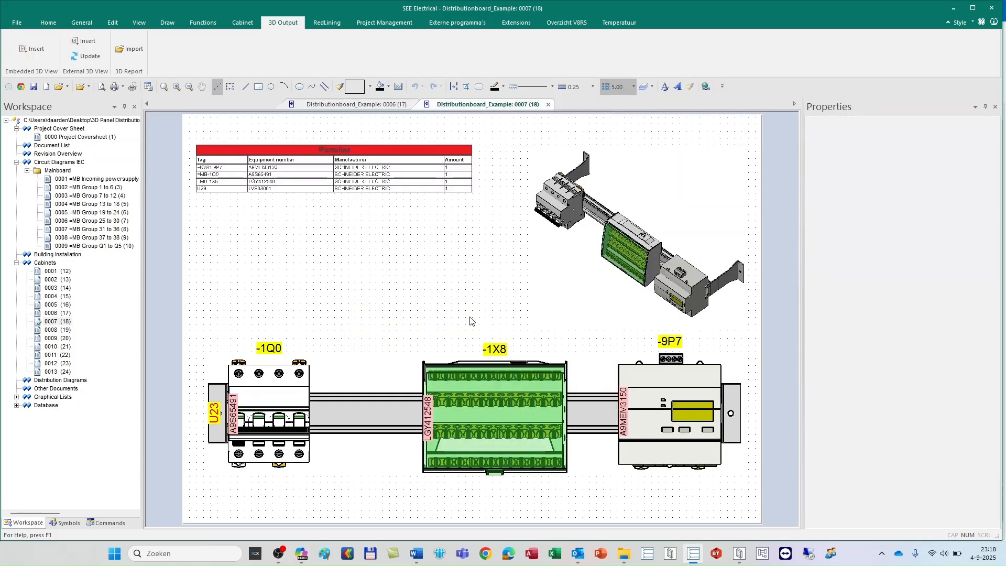
Change the page template on all cabinet pages to the SEE/etap title block and make it the default page template
{"action": "left_click", "coordinate": [212, 27]}
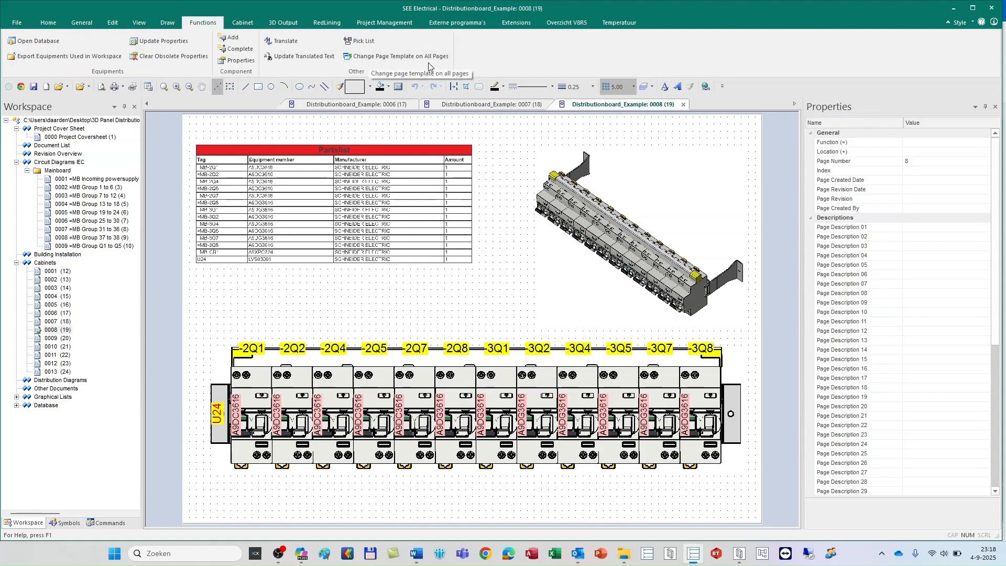
{"action": "left_click", "coordinate": [396, 58]}
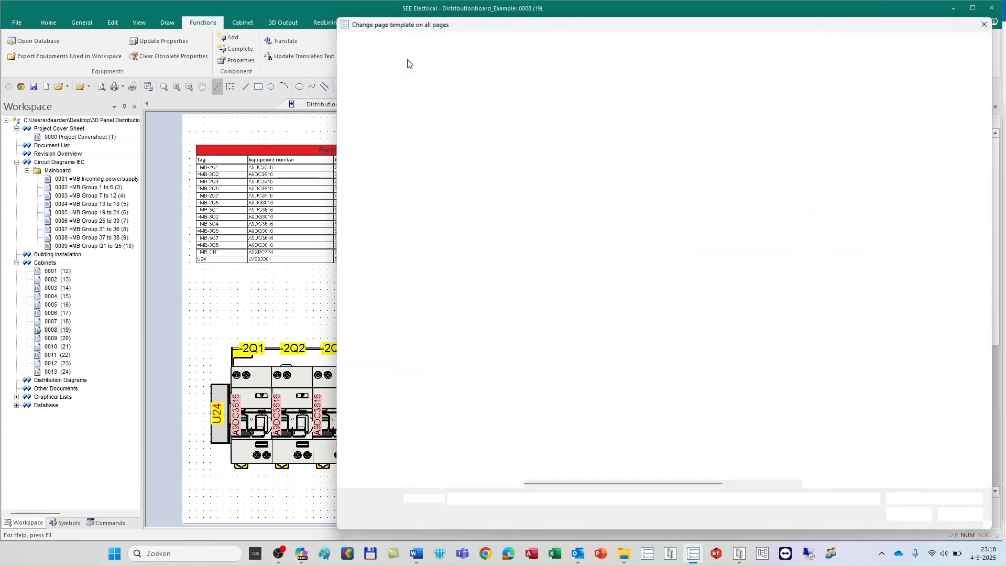
{"action": "double_click", "coordinate": [560, 302]}
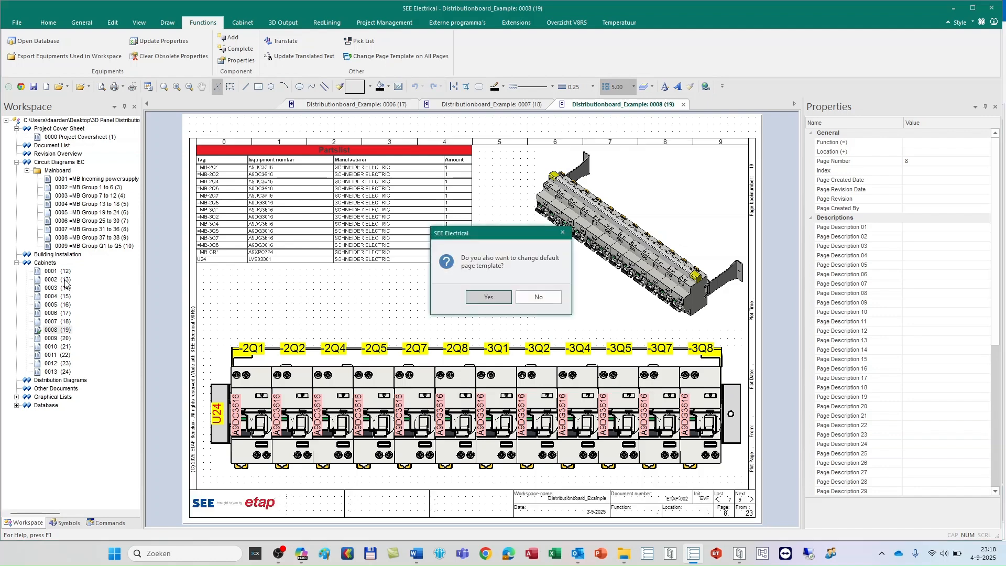
{"action": "left_click", "coordinate": [487, 299]}
Go through cabinet pages 0002 to 0009 to check the title block around the 3D views and rail sheets
{"action": "double_click", "coordinate": [53, 280]}
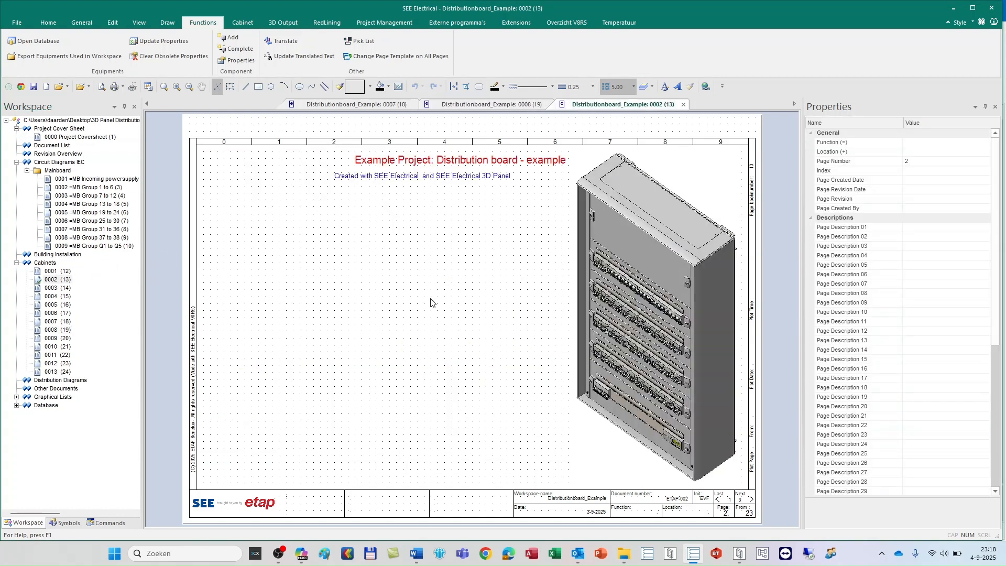
{"action": "key", "text": "Page_Down"}
{"action": "key", "text": "Page_Down"}
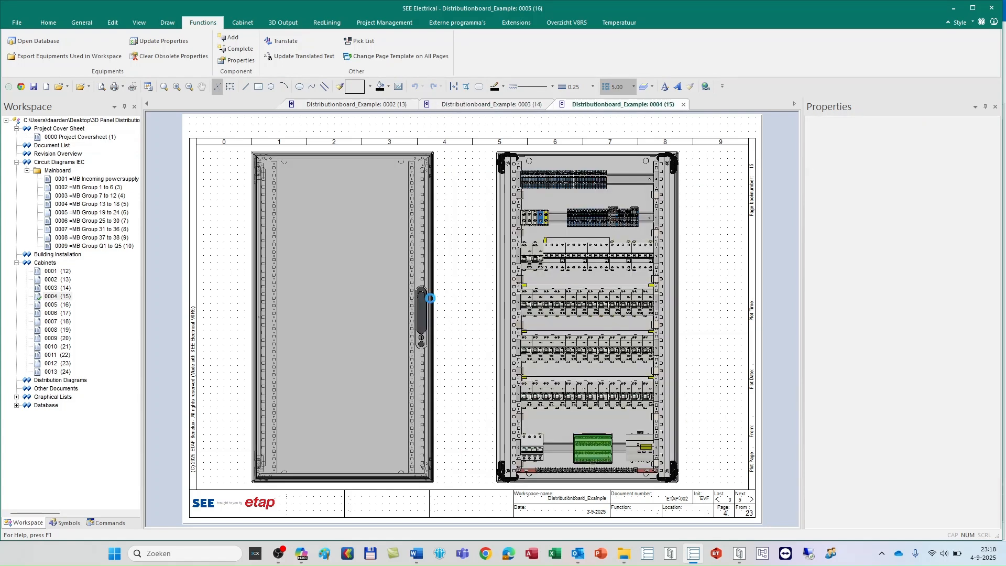
{"action": "key", "text": "Page_Down"}
{"action": "key", "text": "Page_Down"}
{"action": "key", "text": "Page_Down"}
{"action": "key", "text": "Page_Down"}
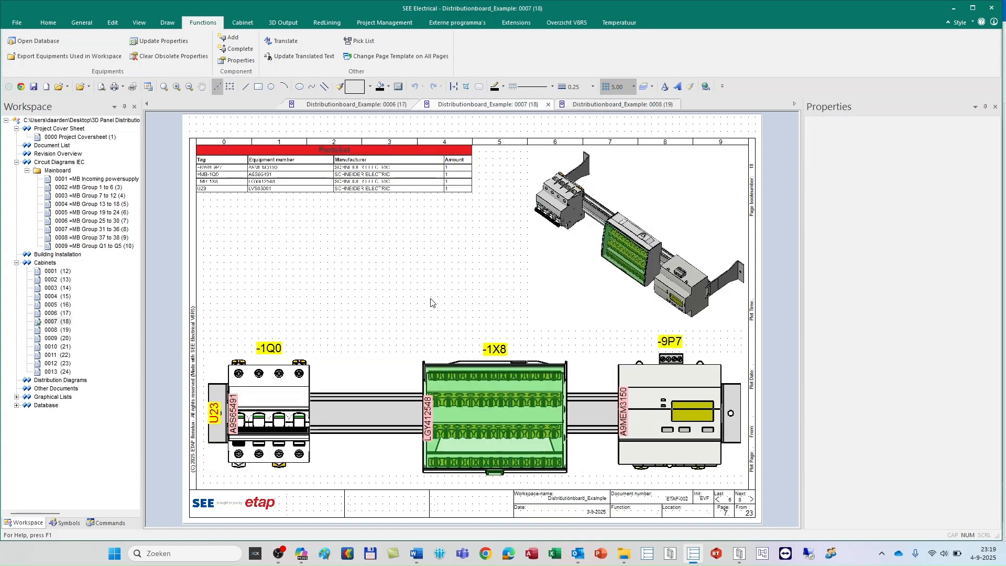
{"action": "key", "text": "Page_Down"}
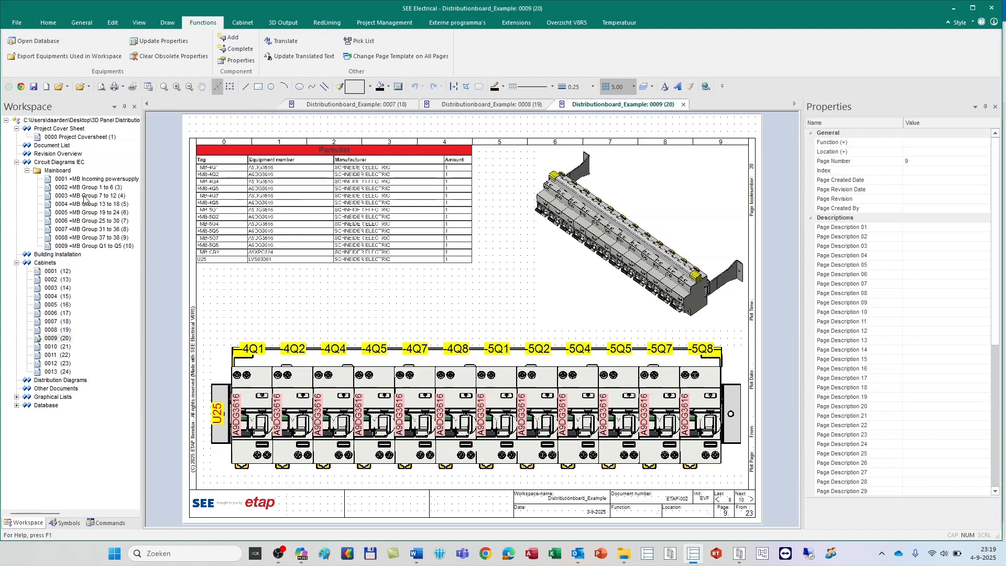
Copy the isometric cabinet view from cabinet page 0002
{"action": "double_click", "coordinate": [65, 279]}
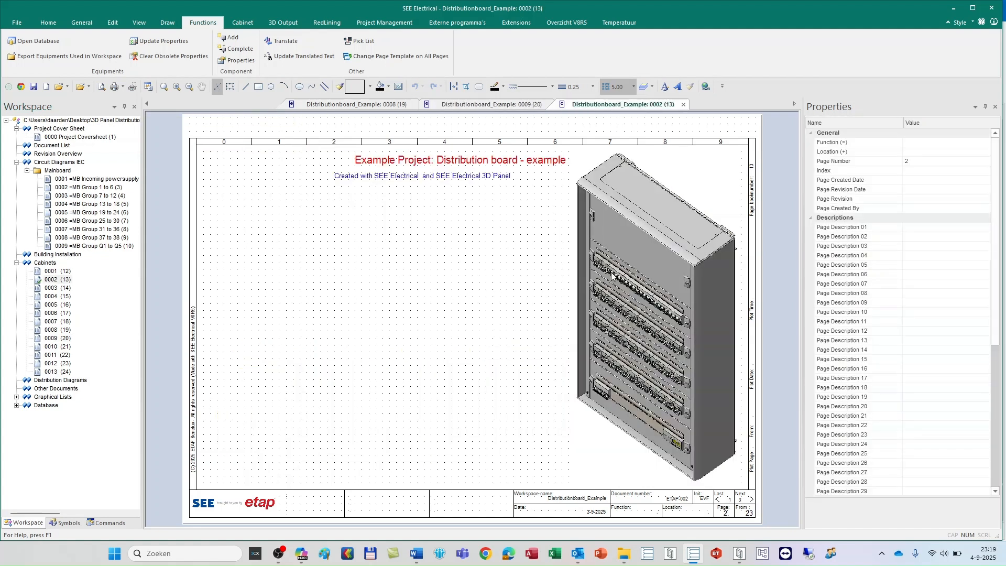
{"action": "left_click", "coordinate": [611, 275]}
{"action": "right_click", "coordinate": [611, 275]}
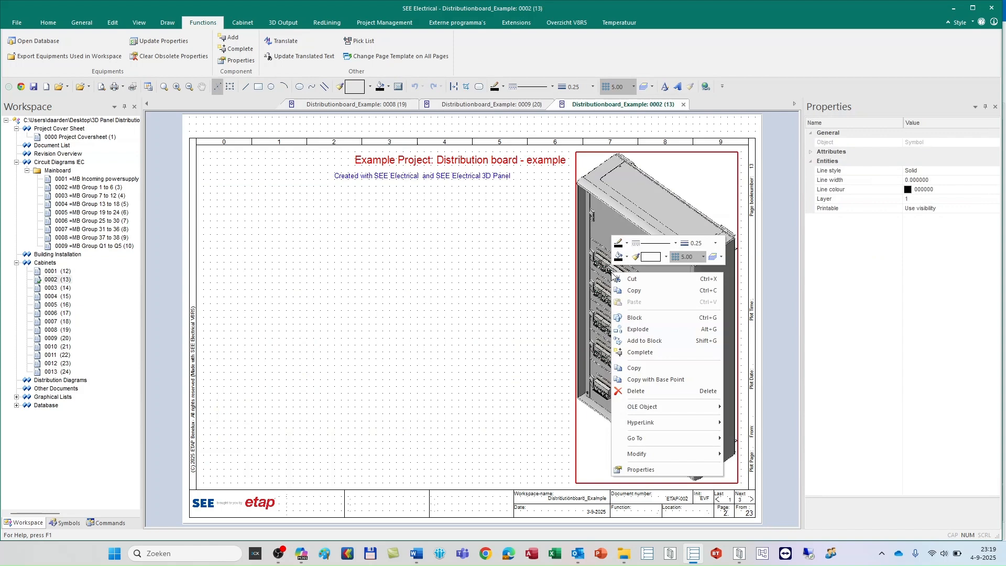
{"action": "left_click", "coordinate": [646, 295]}
{"action": "key", "text": "Escape"}
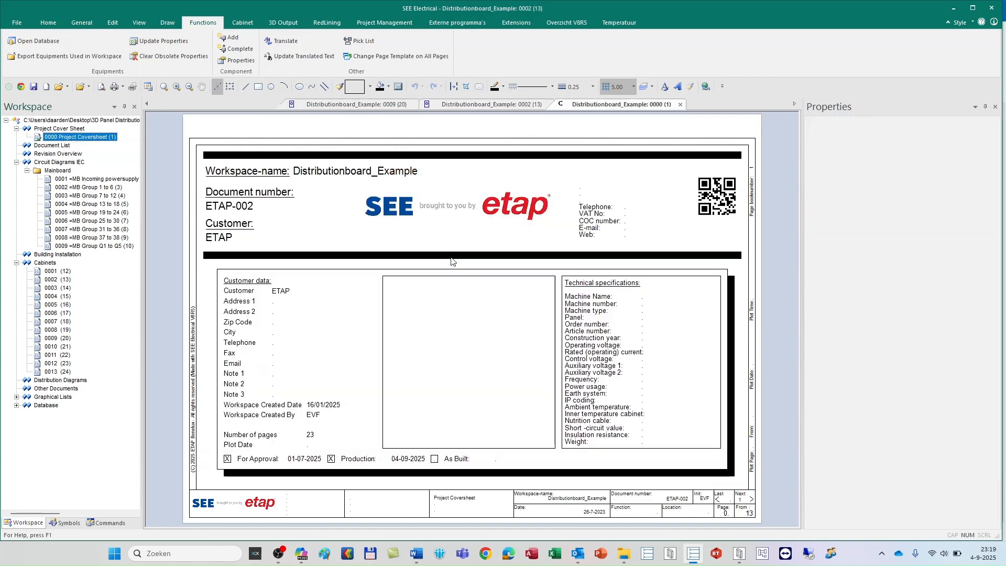
Paste the cabinet view onto the 0000 Project Coversheet, scale it down and place it in the empty central frame
{"action": "right_click", "coordinate": [456, 304]}
{"action": "left_click", "coordinate": [479, 310]}
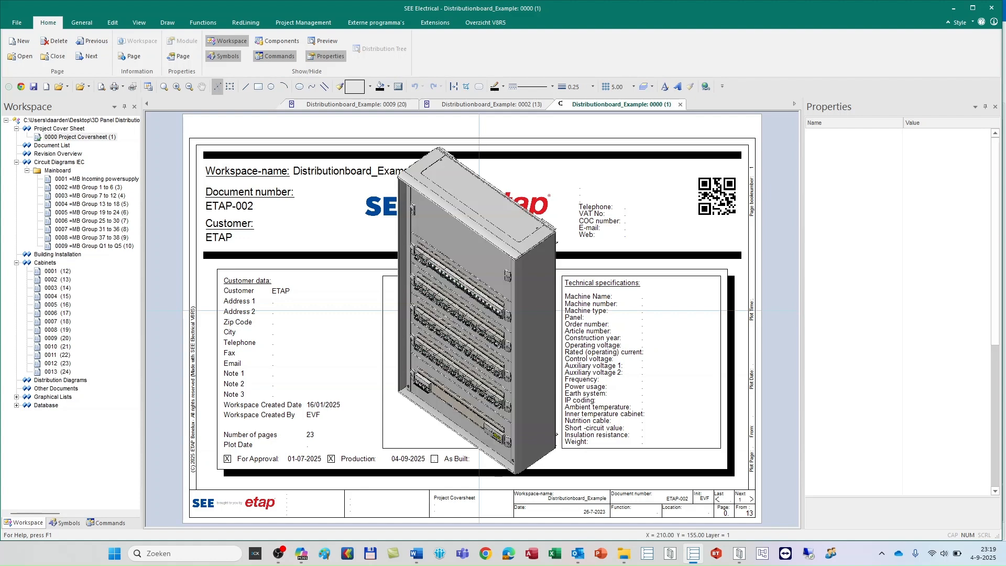
{"action": "key", "text": "minus"}
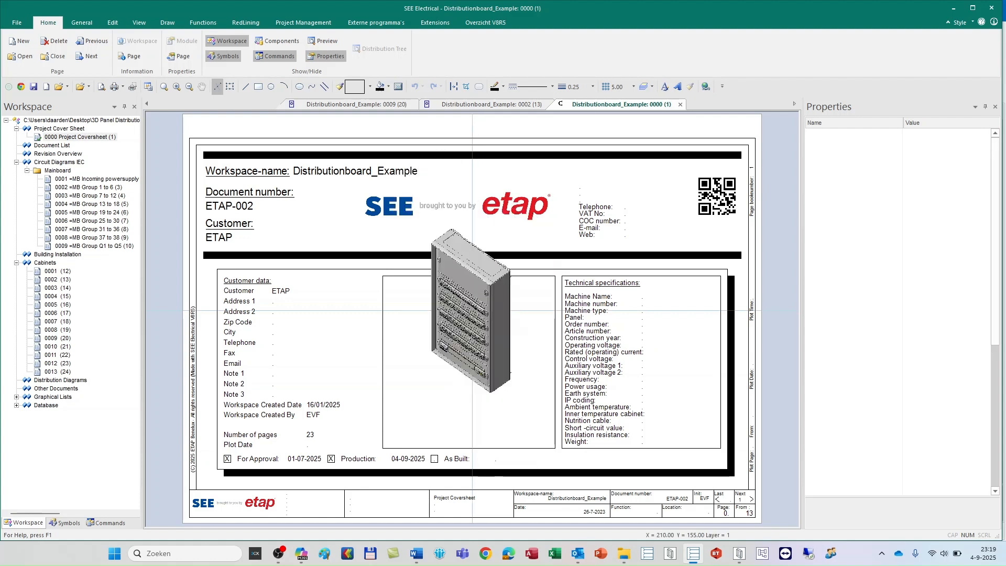
{"action": "left_click", "coordinate": [472, 358]}
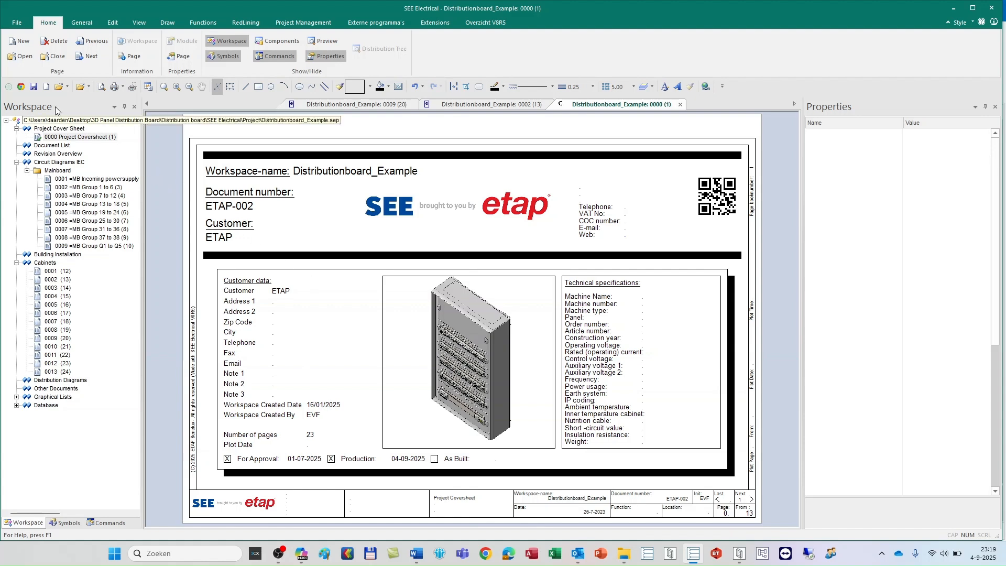
Export all pages of the project to a PDF file, using the project path as its location
{"action": "left_click", "coordinate": [17, 22]}
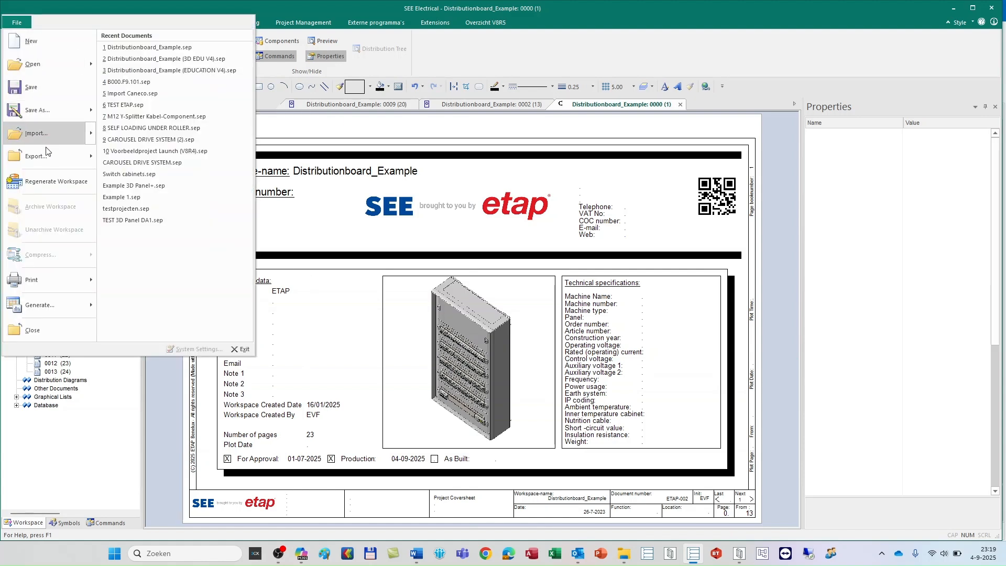
{"action": "mouse_move", "coordinate": [61, 152]}
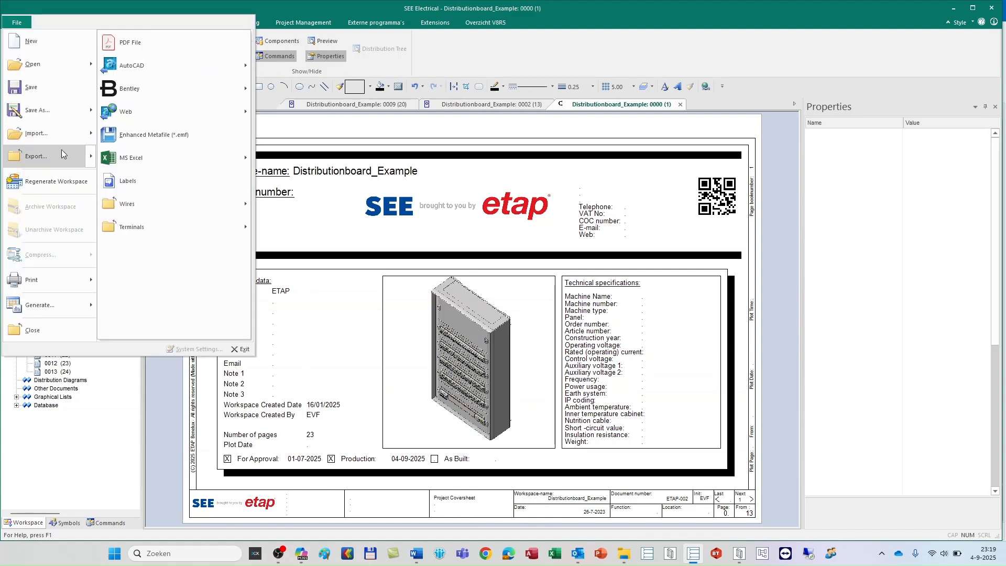
{"action": "left_click", "coordinate": [173, 53]}
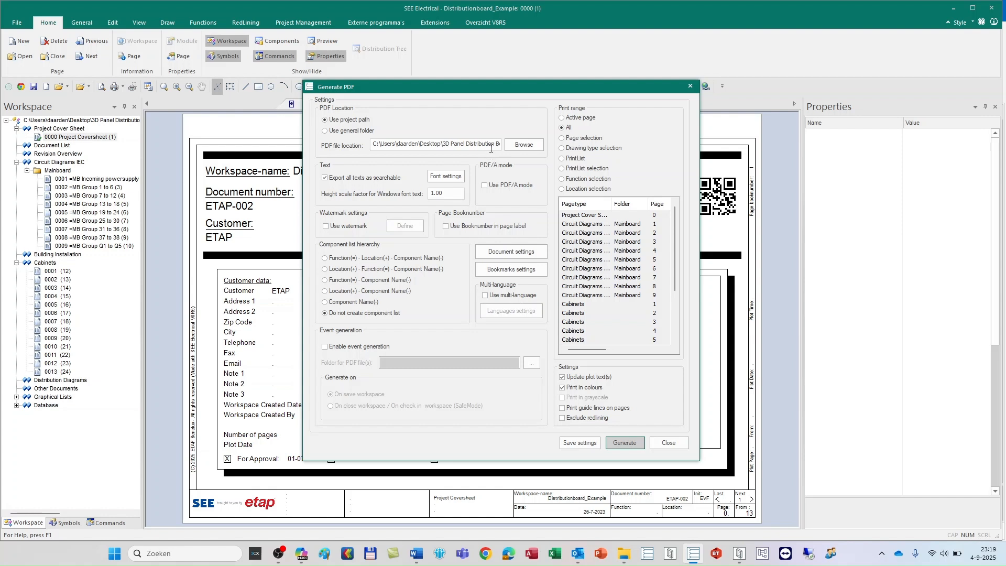
{"action": "left_click_drag", "start_coordinate": [485, 144], "coordinate": [338, 146]}
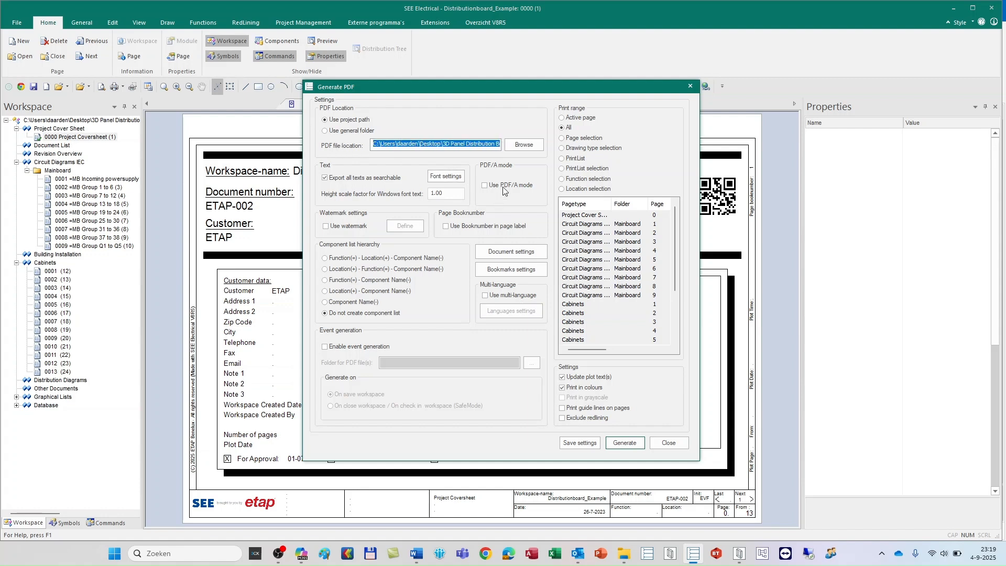
{"action": "left_click", "coordinate": [621, 445]}
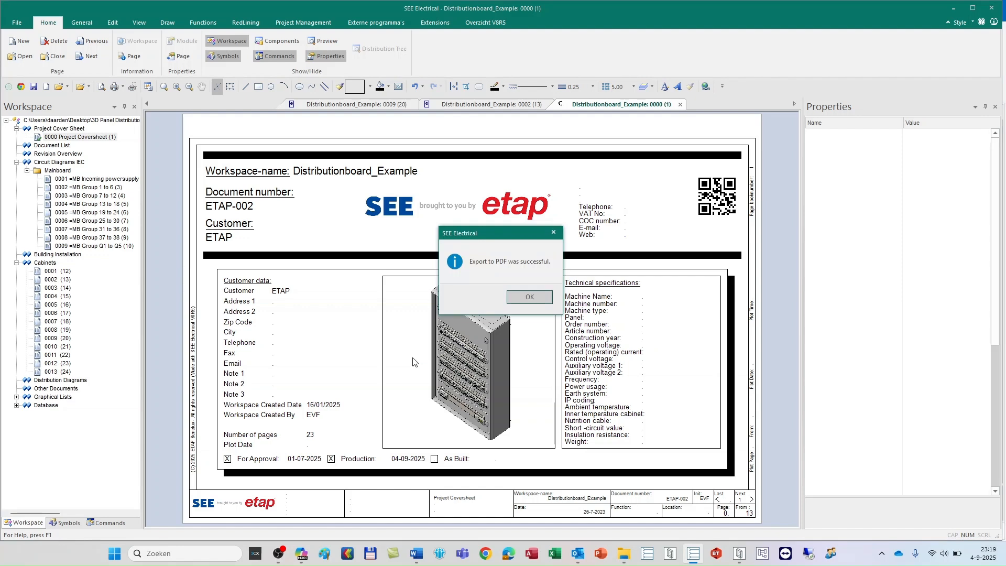
{"action": "left_click", "coordinate": [529, 297]}
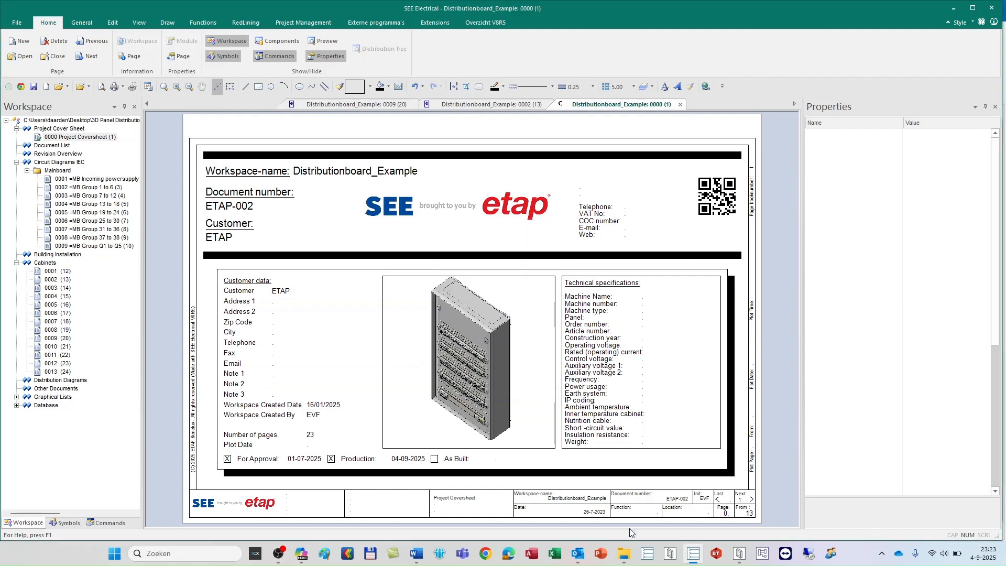
Switch to File Explorer and open Distributionboard_Example.pdf from the Project folder in Adobe Acrobat Reader
{"action": "mouse_move", "coordinate": [624, 560]}
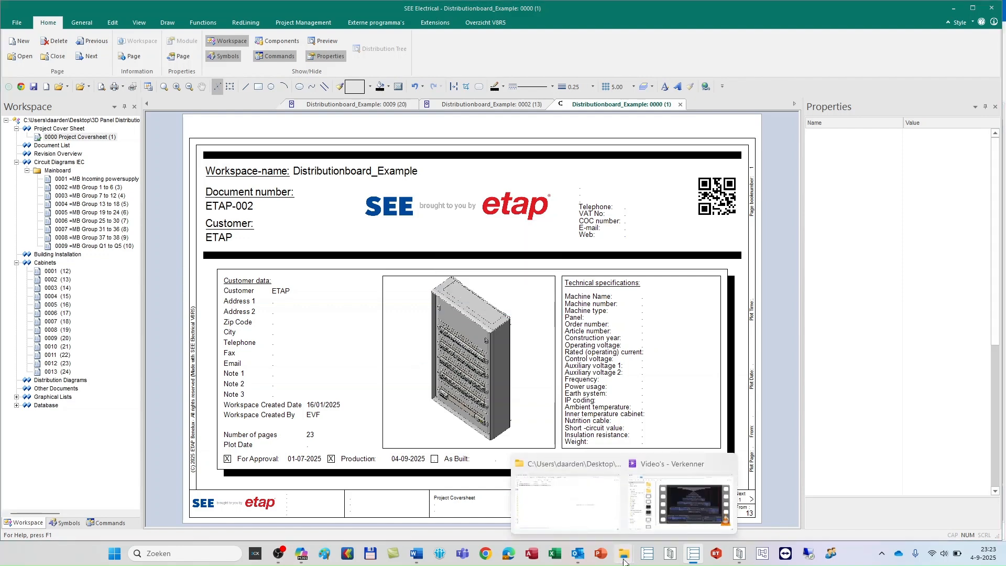
{"action": "left_click", "coordinate": [613, 463]}
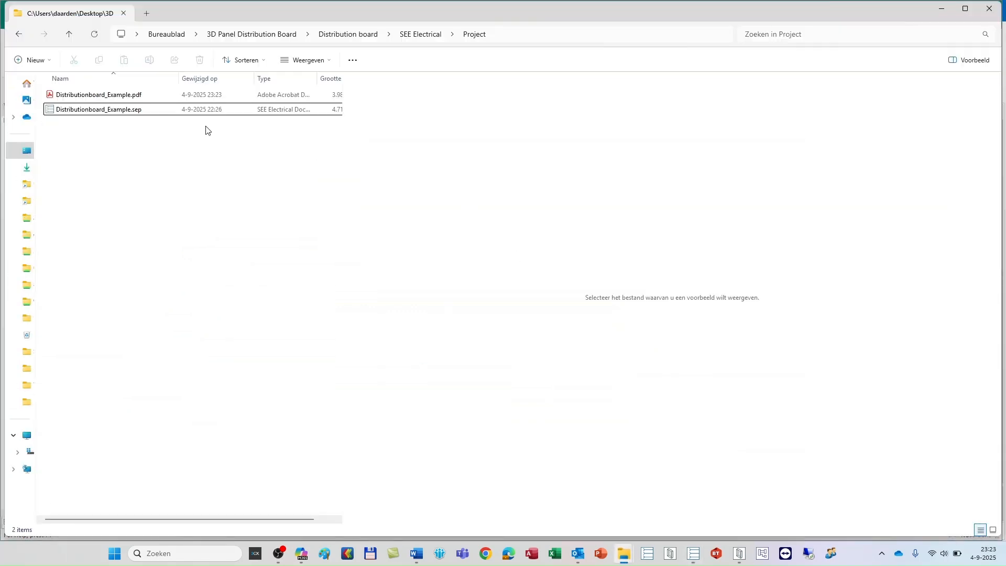
{"action": "left_click", "coordinate": [161, 100]}
{"action": "double_click", "coordinate": [165, 101]}
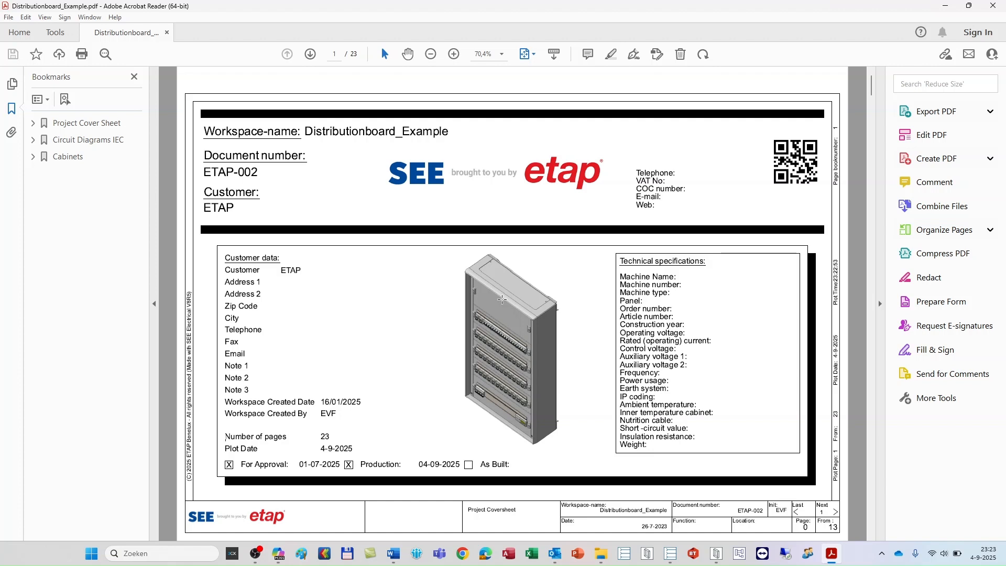
Expand the PDF bookmarks for Project Cover Sheet, Circuit Diagrams IEC with its Mainboard folder, and Cabinets
{"action": "left_click", "coordinate": [33, 123]}
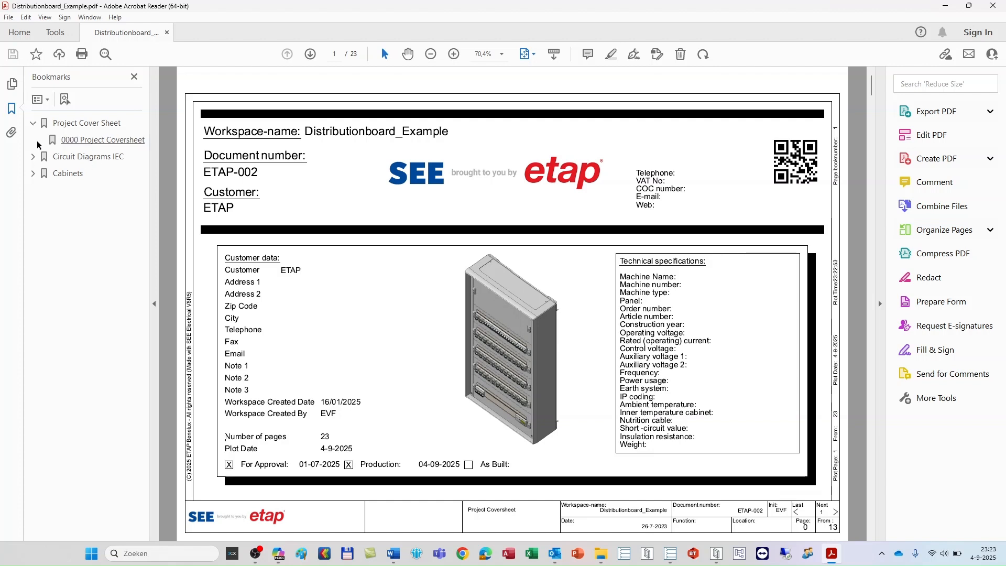
{"action": "left_click", "coordinate": [33, 156]}
{"action": "left_click", "coordinate": [34, 190]}
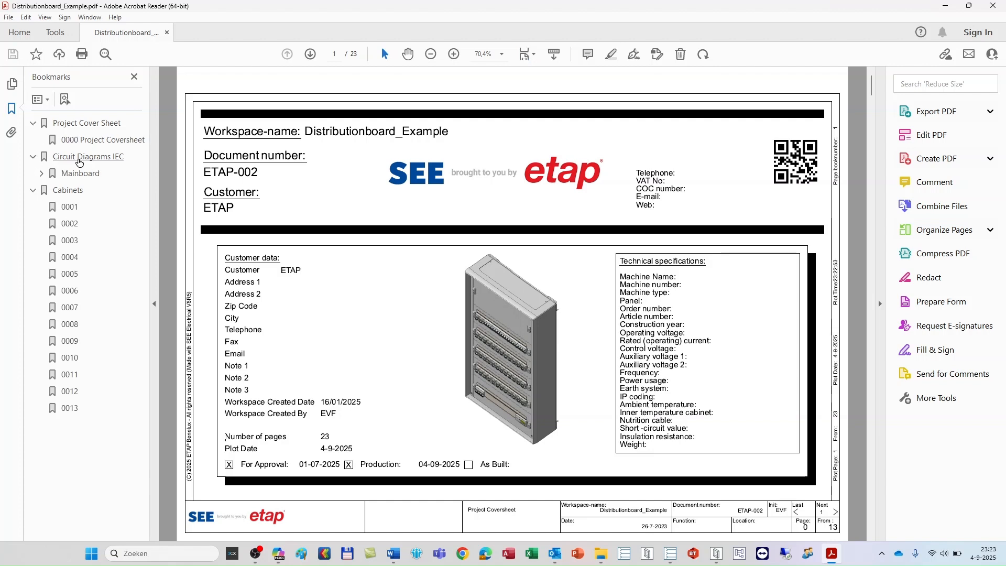
{"action": "left_click", "coordinate": [41, 174]}
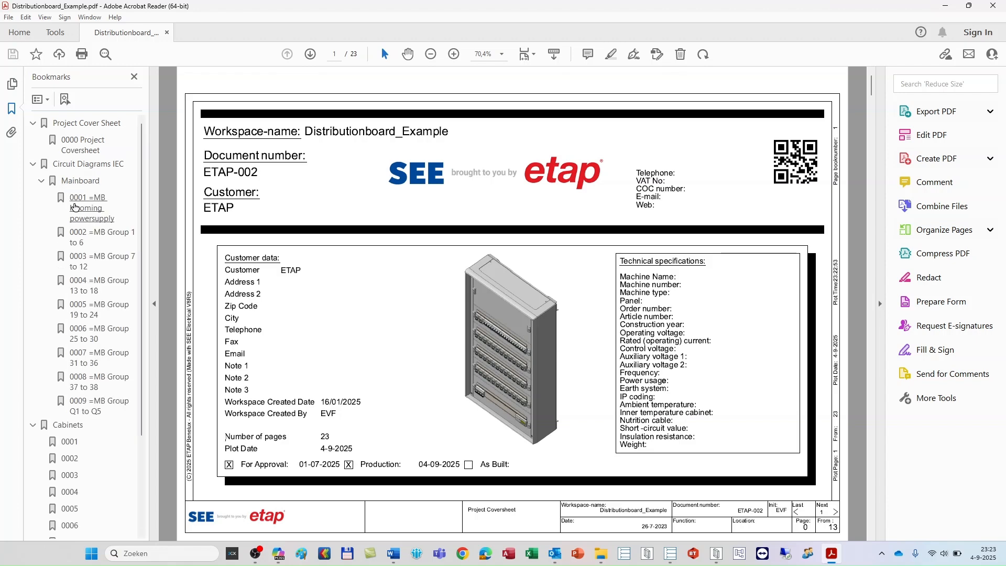
View circuit diagrams 0001 and 0002 in the PDF, examining the symbol and component text of -2Q1 up close
{"action": "left_click", "coordinate": [86, 207]}
{"action": "left_click", "coordinate": [99, 238]}
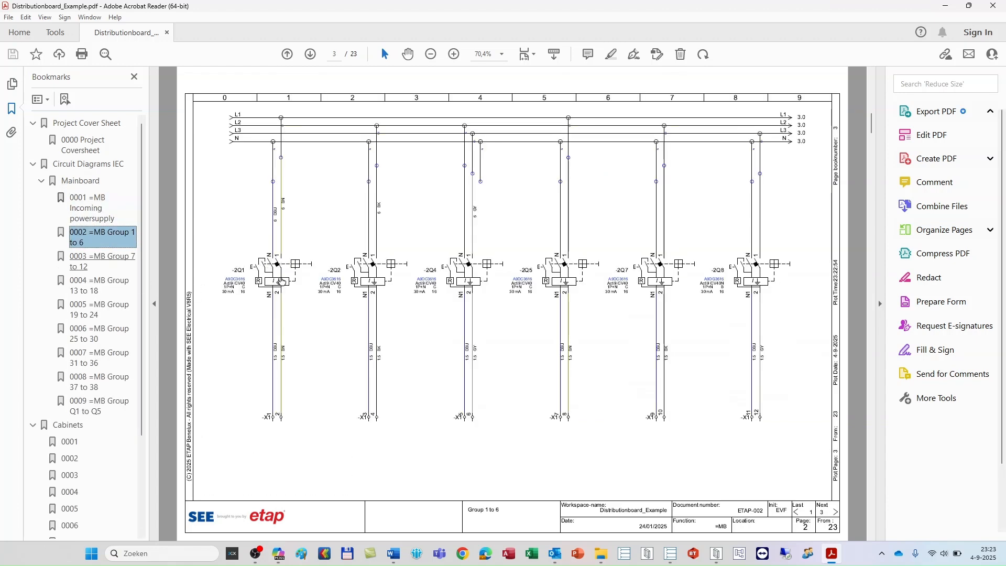
{"action": "scroll", "coordinate": [268, 270], "scroll_direction": "up", "scroll_amount": 5, "text": "ctrl"}
{"action": "scroll", "coordinate": [215, 278], "scroll_direction": "up", "scroll_amount": 4, "text": "ctrl"}
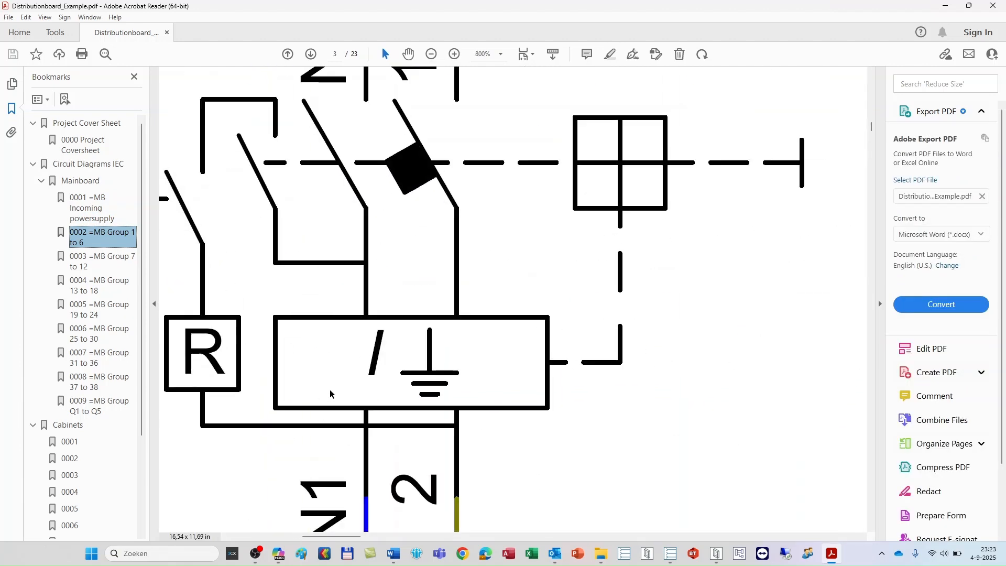
{"action": "scroll", "coordinate": [231, 229], "scroll_direction": "down", "scroll_amount": 1}
{"action": "left_click", "coordinate": [230, 230]}
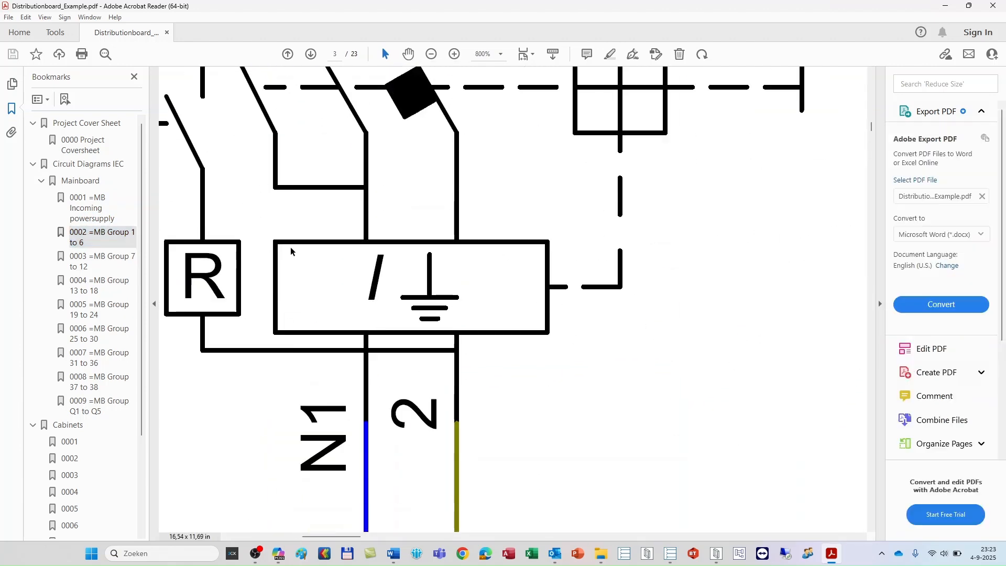
{"action": "left_click_drag", "start_coordinate": [350, 537], "coordinate": [307, 537]}
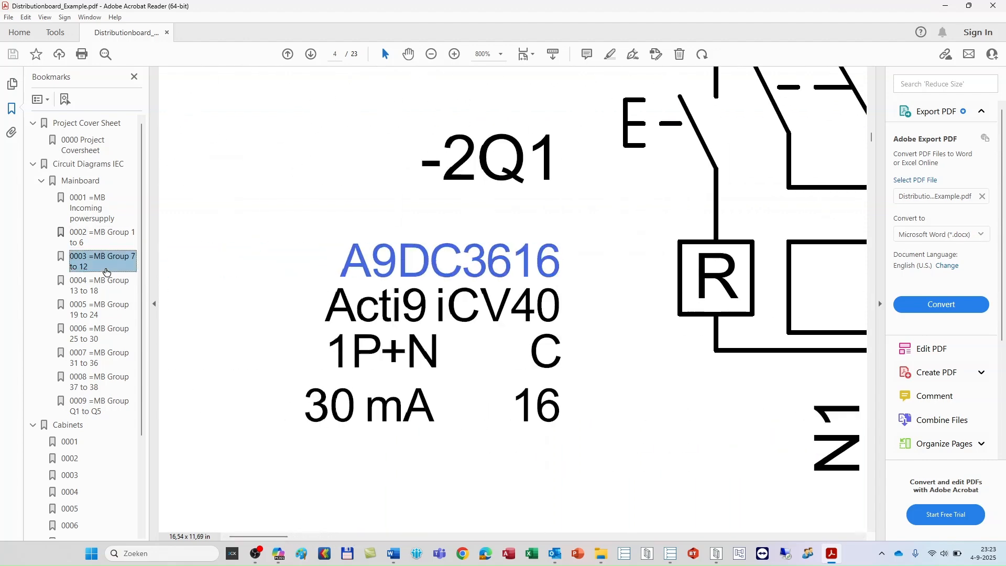
Go through the PDF's circuit diagrams from Group 7 to 12 up to Group 25 to 30
{"action": "left_click", "coordinate": [106, 272]}
{"action": "scroll", "coordinate": [386, 253], "scroll_direction": "down", "scroll_amount": 8, "text": "ctrl"}
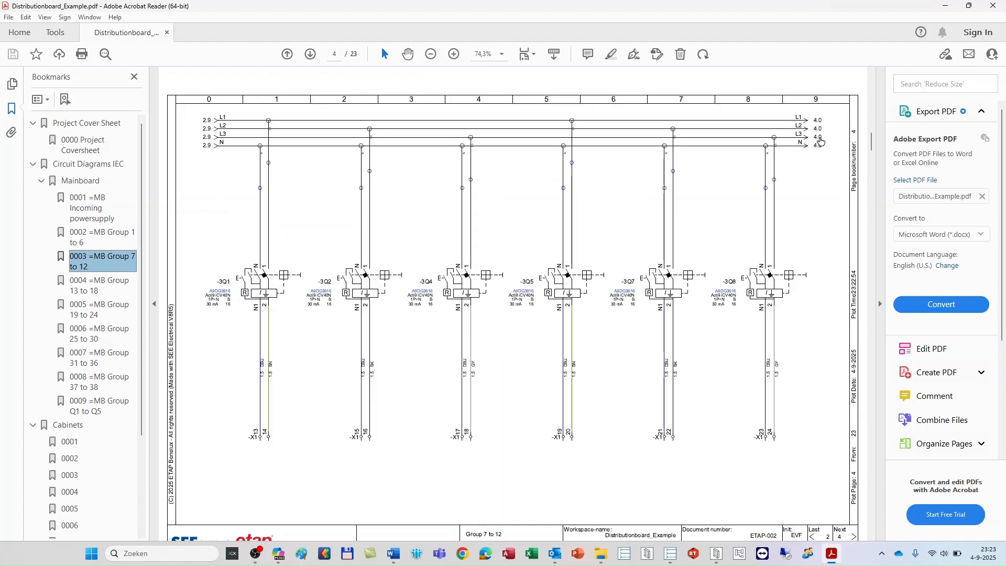
{"action": "scroll", "coordinate": [820, 141], "scroll_direction": "down", "scroll_amount": 5}
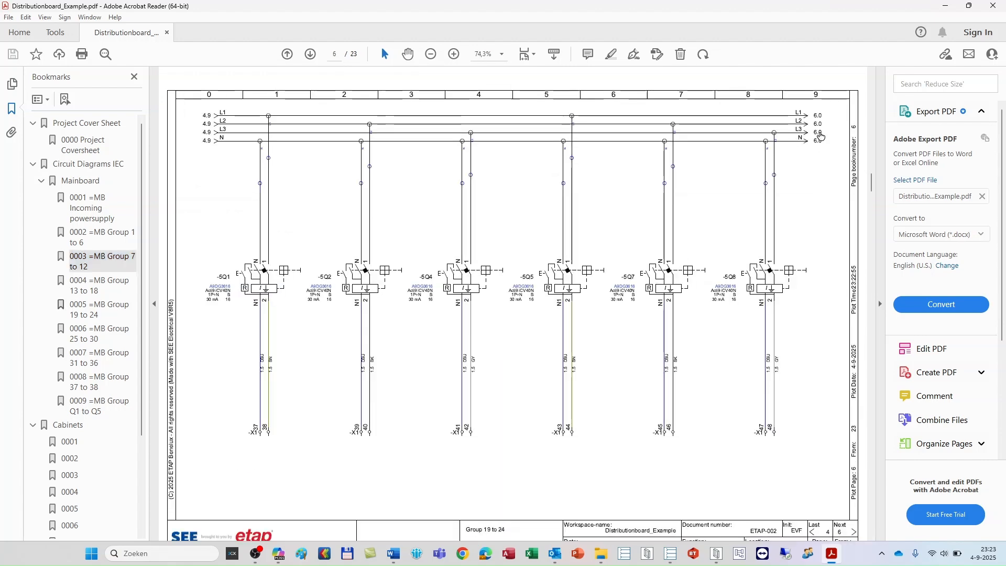
{"action": "scroll", "coordinate": [820, 143], "scroll_direction": "down", "scroll_amount": 3}
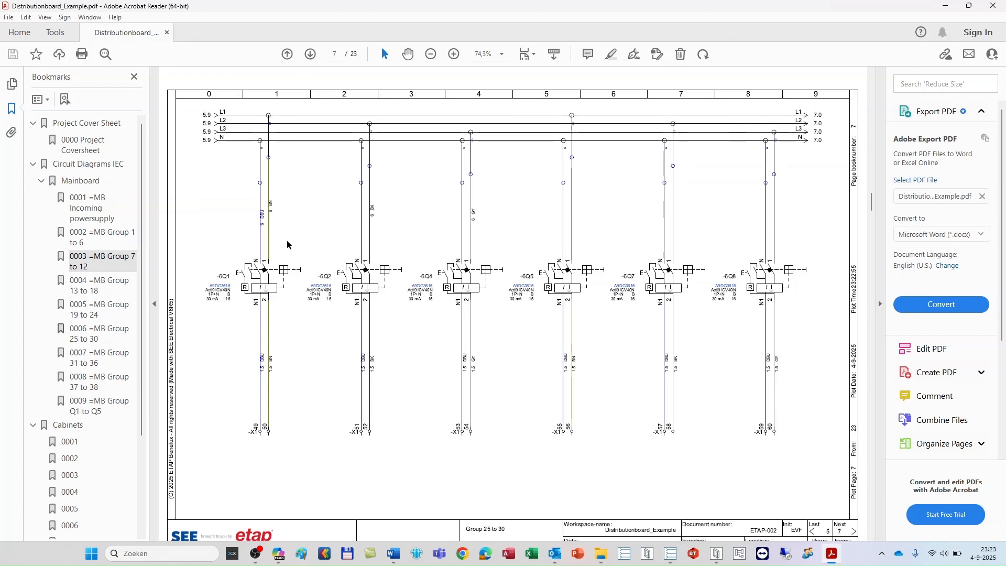
Open cabinet page 0002 in the PDF and examine the rails of the isometric cabinet view up close
{"action": "scroll", "coordinate": [73, 367], "scroll_direction": "down", "scroll_amount": 3}
{"action": "left_click", "coordinate": [74, 385]}
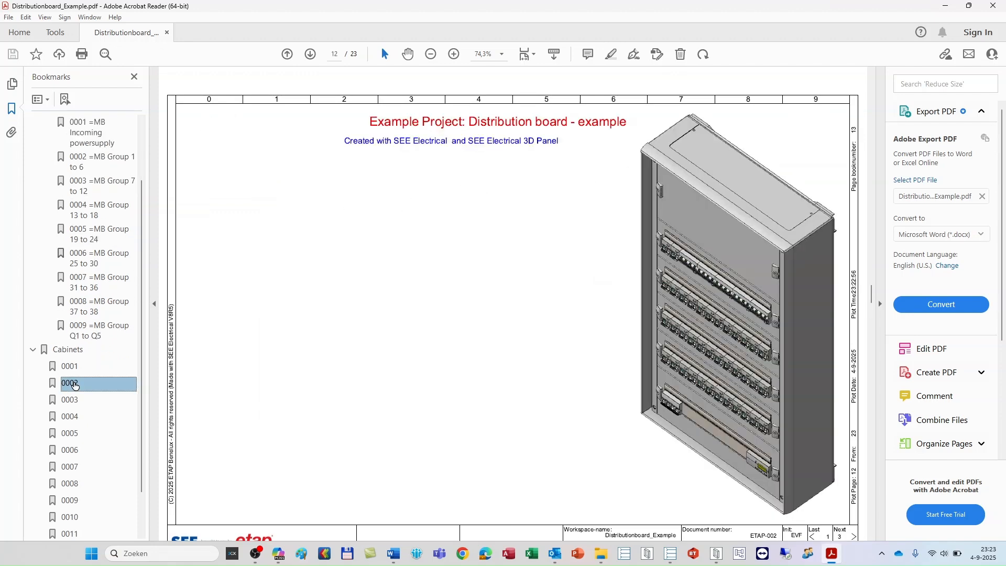
{"action": "scroll", "coordinate": [697, 266], "scroll_direction": "up", "scroll_amount": 4, "text": "ctrl"}
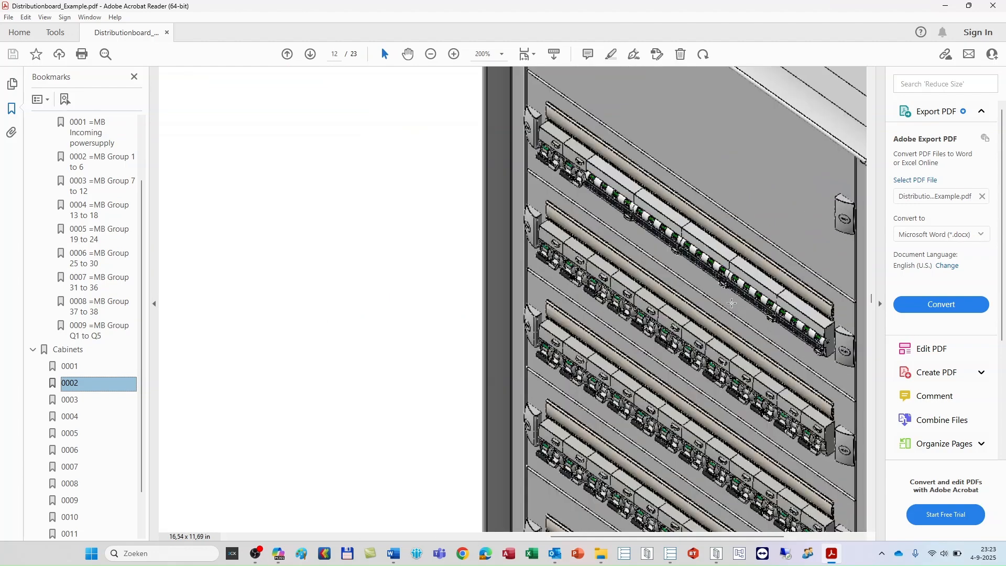
View cabinet pages 0003 and 0004 of the PDF in full
{"action": "scroll", "coordinate": [731, 302], "scroll_direction": "down", "scroll_amount": 4, "text": "ctrl"}
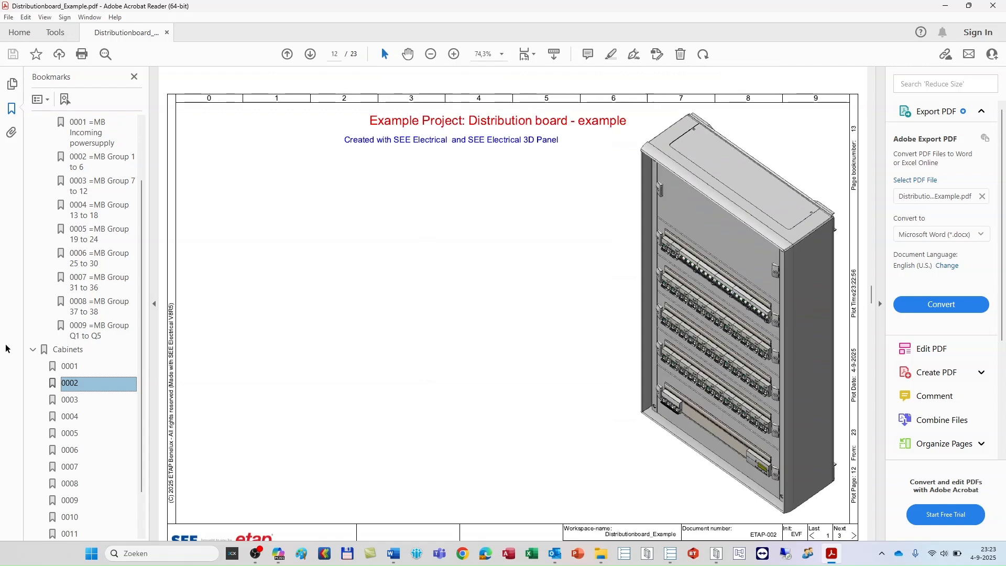
{"action": "left_click", "coordinate": [63, 401]}
{"action": "left_click", "coordinate": [65, 417]}
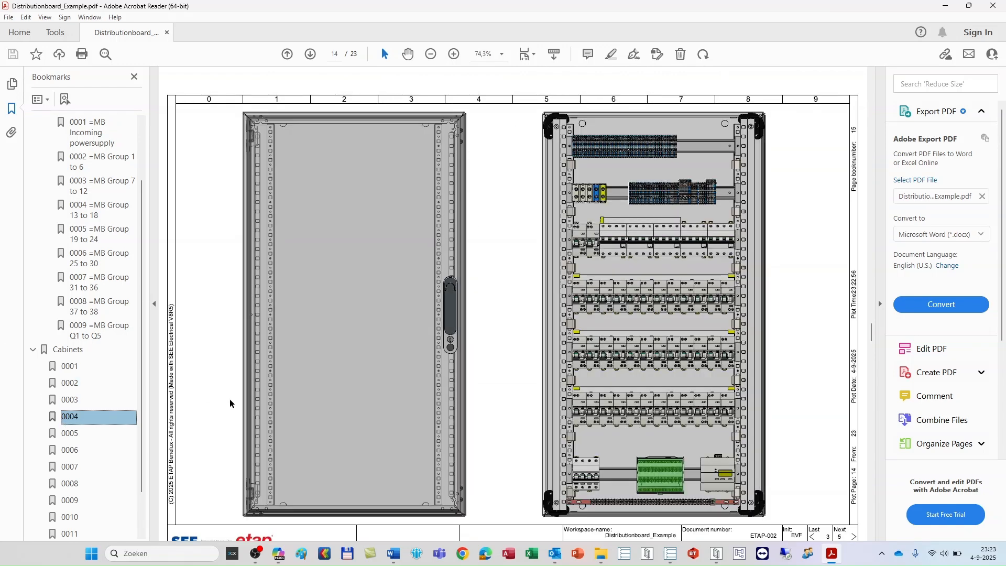
Open cabinet page 0005 and examine the mounting rails' height dimensions, tags and part numbers up close in both cabinet views
{"action": "left_click", "coordinate": [60, 438]}
{"action": "scroll", "coordinate": [178, 408], "scroll_direction": "up", "scroll_amount": 7, "text": "ctrl"}
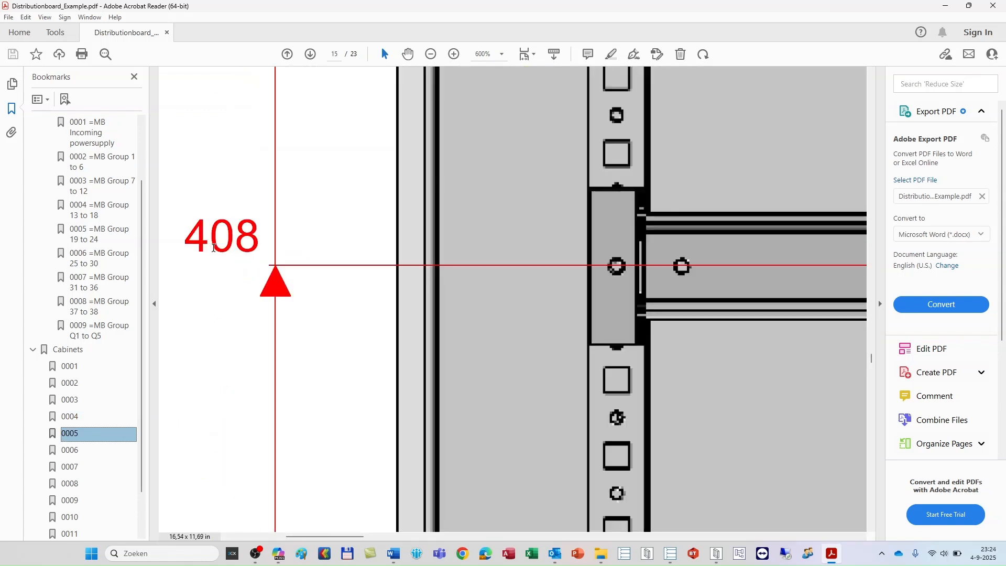
{"action": "scroll", "coordinate": [213, 247], "scroll_direction": "down", "scroll_amount": 4, "text": "ctrl"}
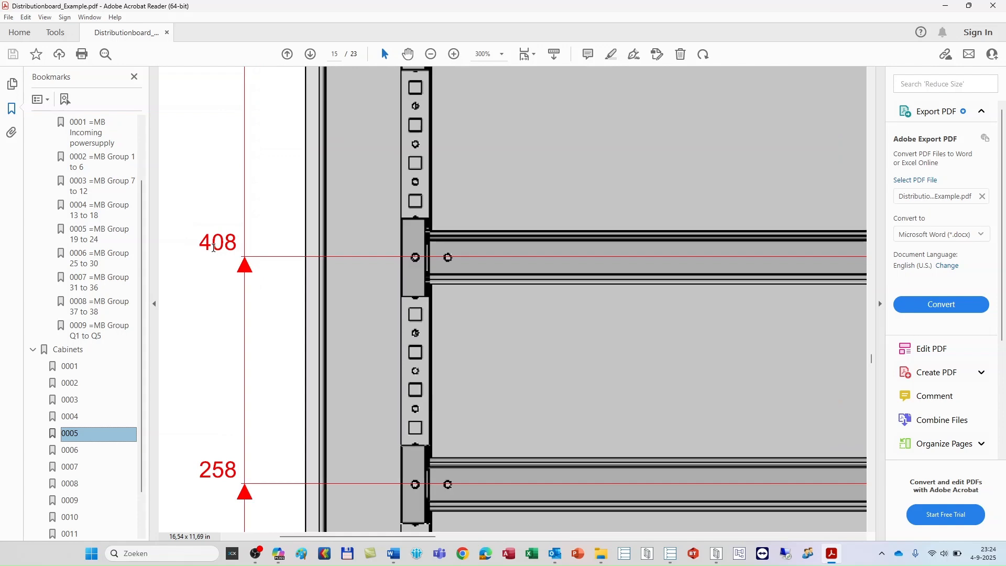
{"action": "scroll", "coordinate": [715, 252], "scroll_direction": "up", "scroll_amount": 4, "text": "ctrl"}
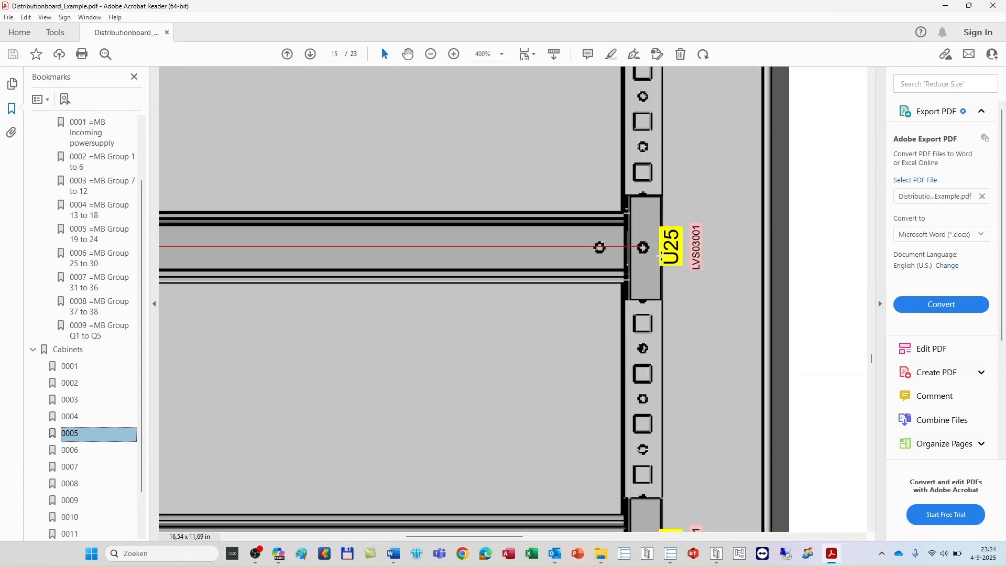
{"action": "scroll", "coordinate": [707, 250], "scroll_direction": "down", "scroll_amount": 8, "text": "ctrl"}
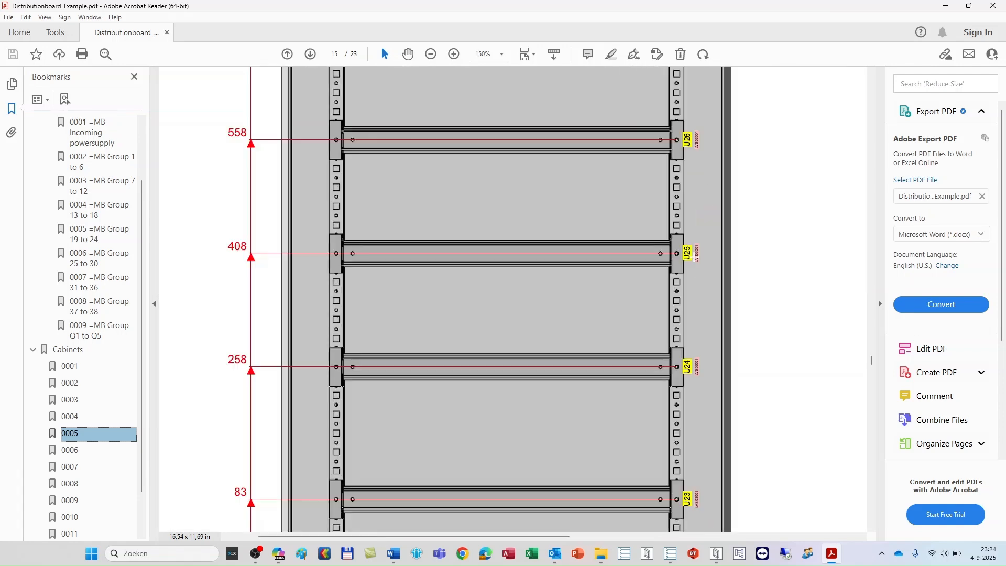
{"action": "scroll", "coordinate": [607, 305], "scroll_direction": "up", "scroll_amount": 6, "text": "ctrl"}
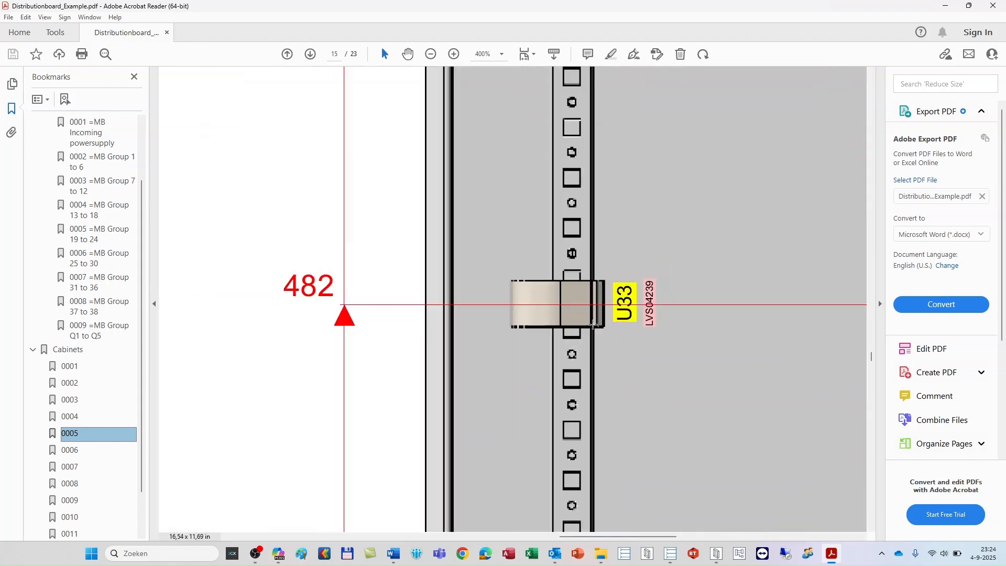
{"action": "scroll", "coordinate": [587, 318], "scroll_direction": "down", "scroll_amount": 6, "text": "ctrl"}
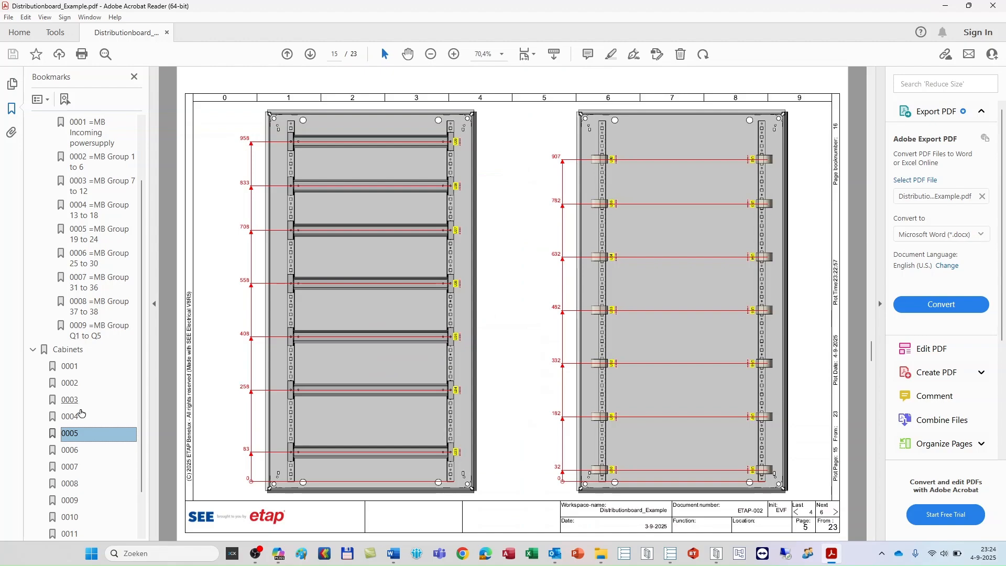
Examine the component tags and part numbers on cabinet page 0006 up close, and open rail sheet 0009
{"action": "left_click", "coordinate": [74, 449]}
{"action": "scroll", "coordinate": [580, 314], "scroll_direction": "up", "scroll_amount": 6, "text": "ctrl"}
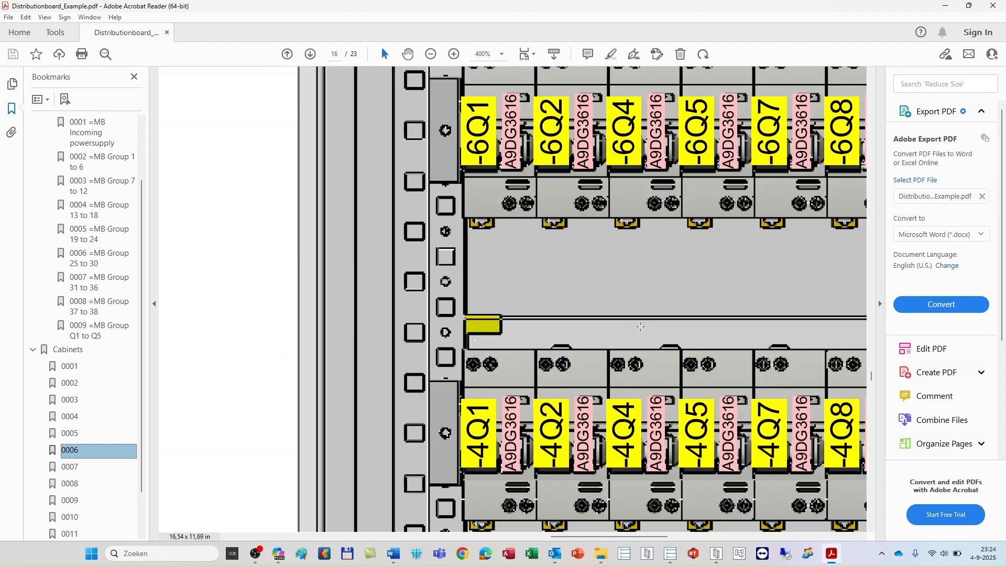
{"action": "scroll", "coordinate": [638, 326], "scroll_direction": "down", "scroll_amount": 6, "text": "ctrl"}
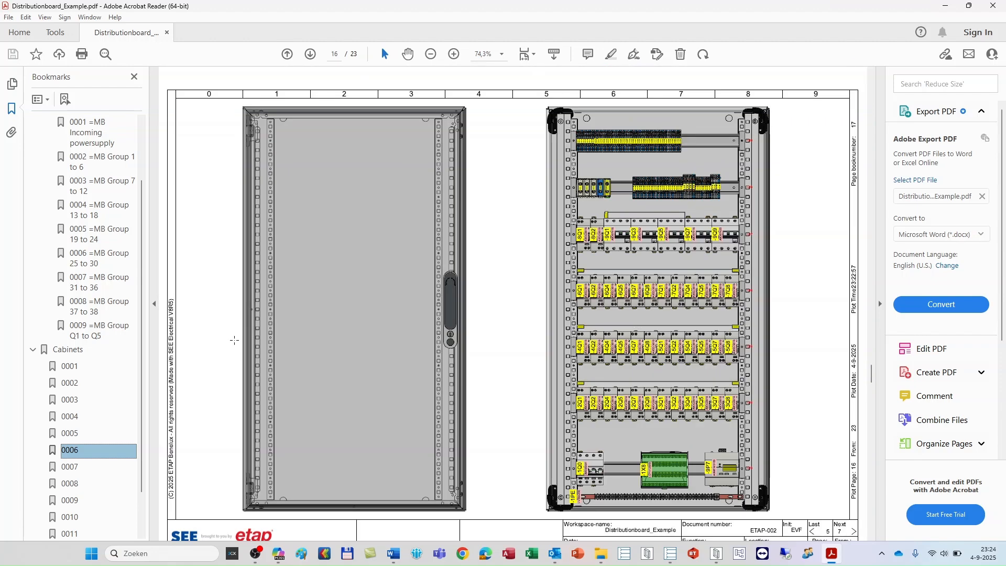
{"action": "scroll", "coordinate": [111, 412], "scroll_direction": "down", "scroll_amount": 1}
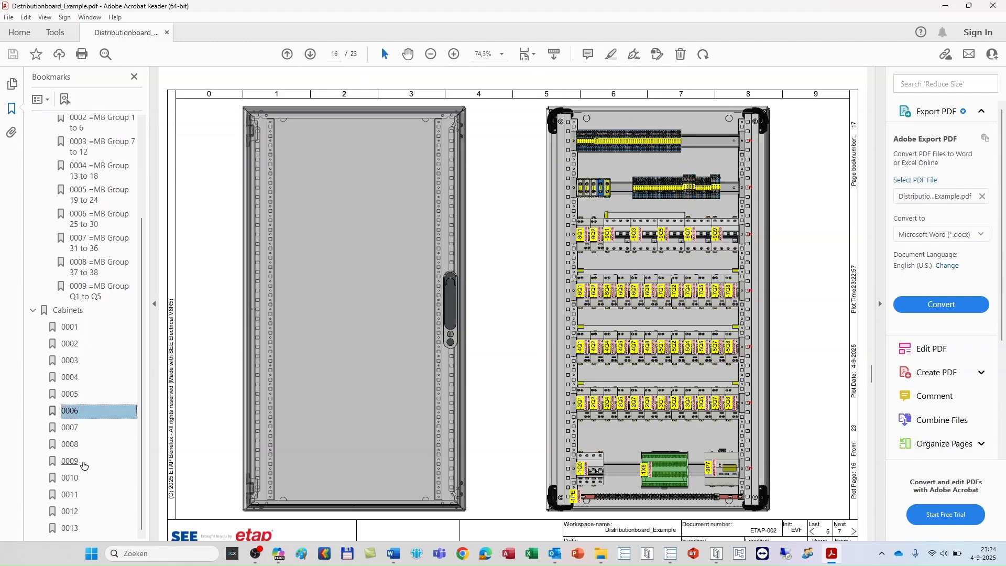
{"action": "left_click", "coordinate": [69, 461]}
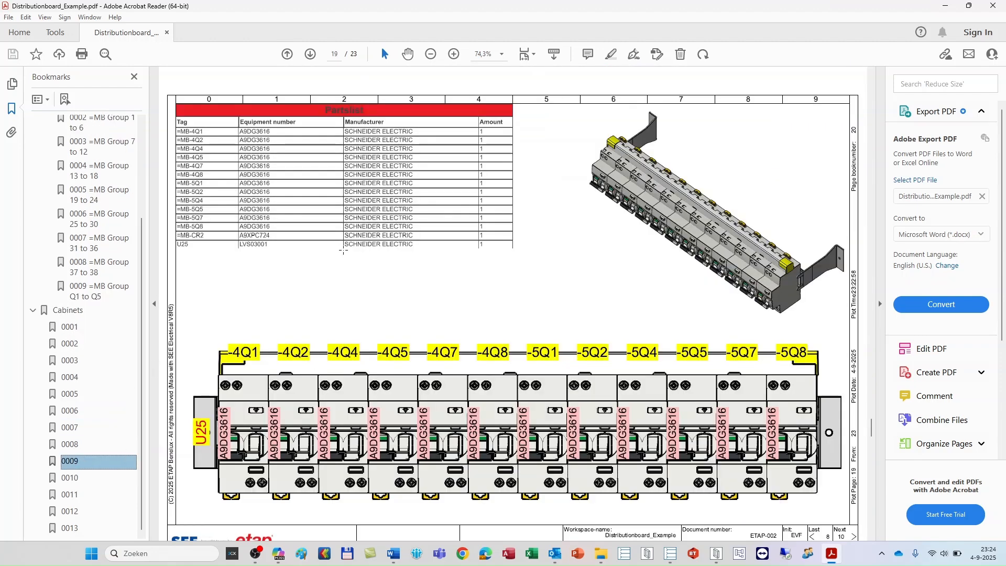